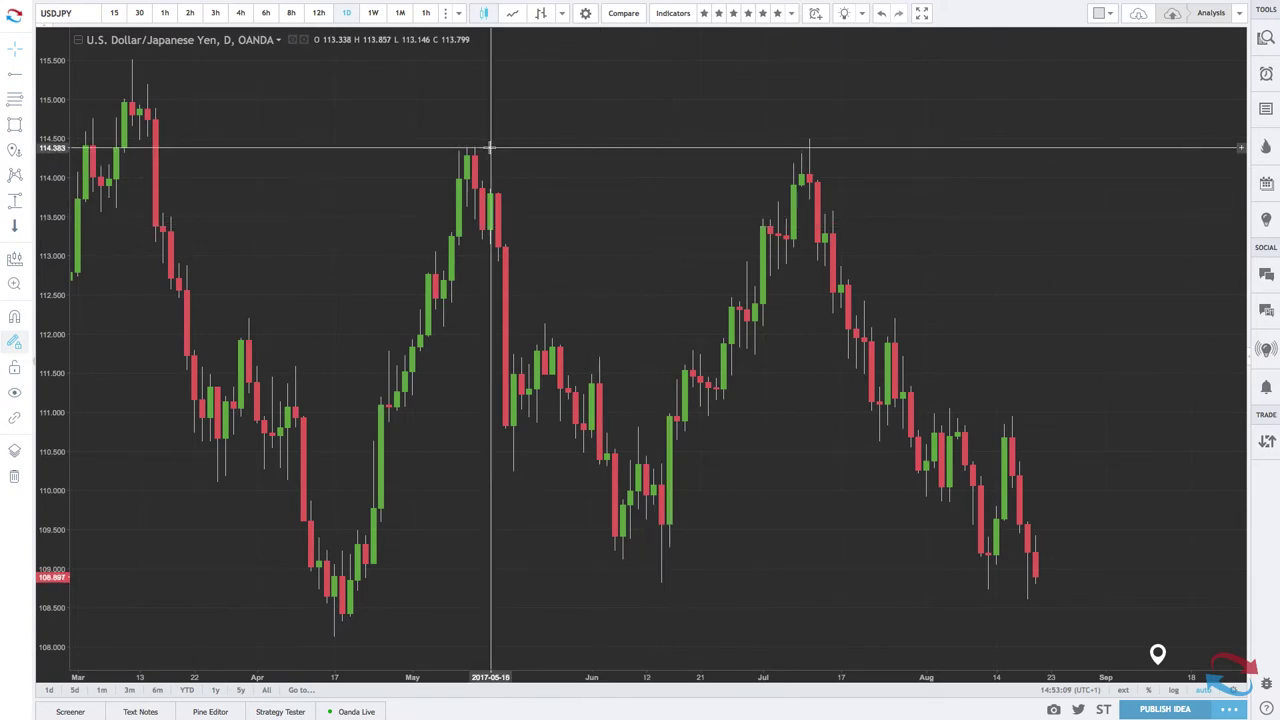
# - Place a horizontal line at the May high on the USDJPY chart
pyautogui.scroll(5, 490, 147)
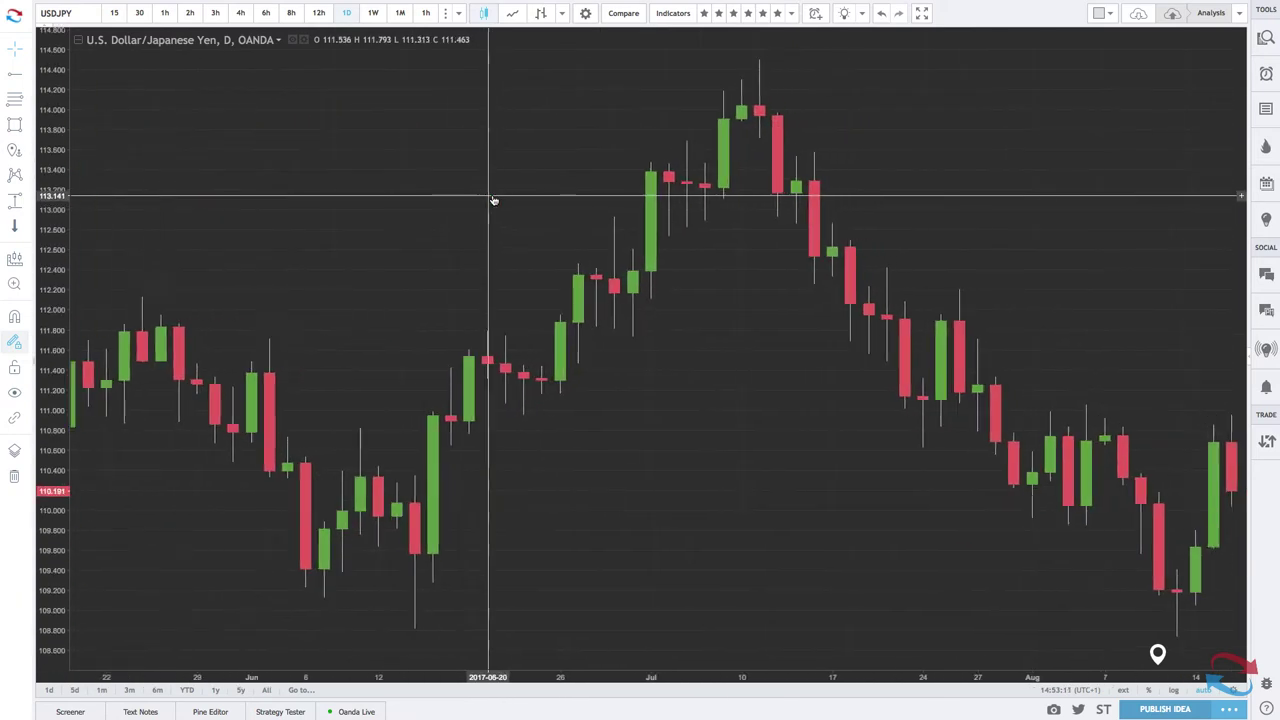
pyautogui.scroll(-5, 500, 106)
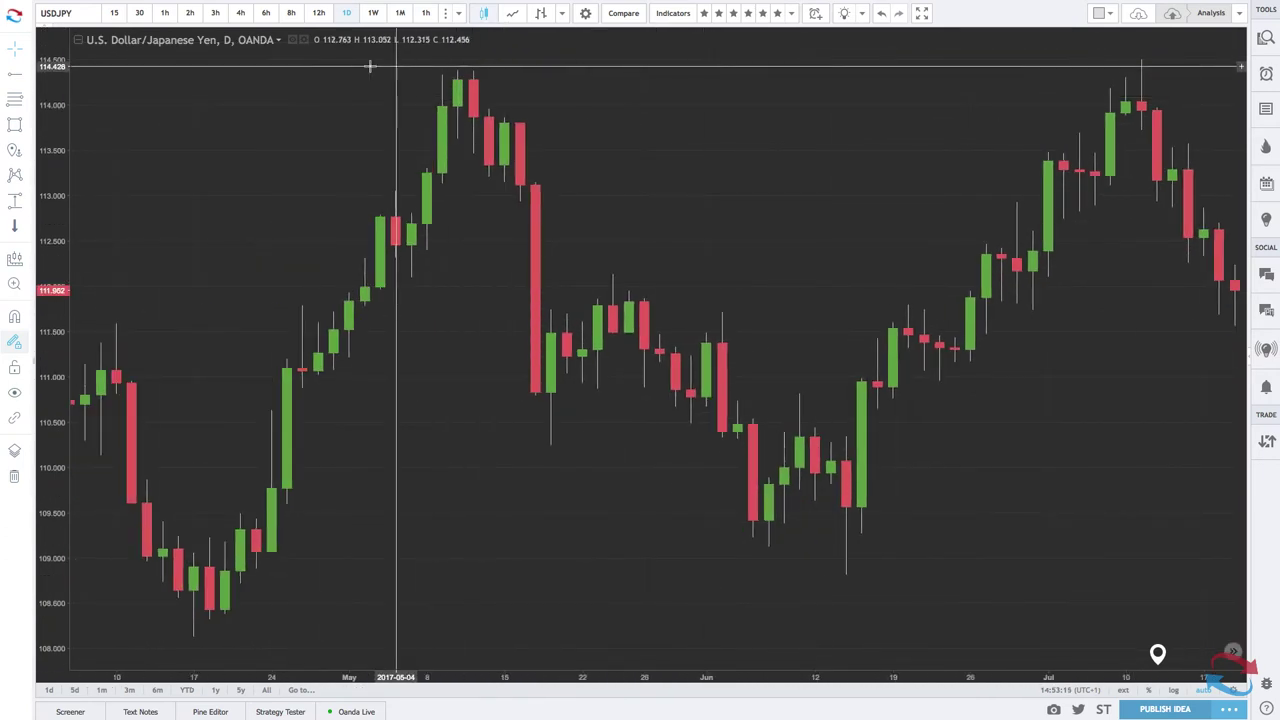
pyautogui.click(27, 75)
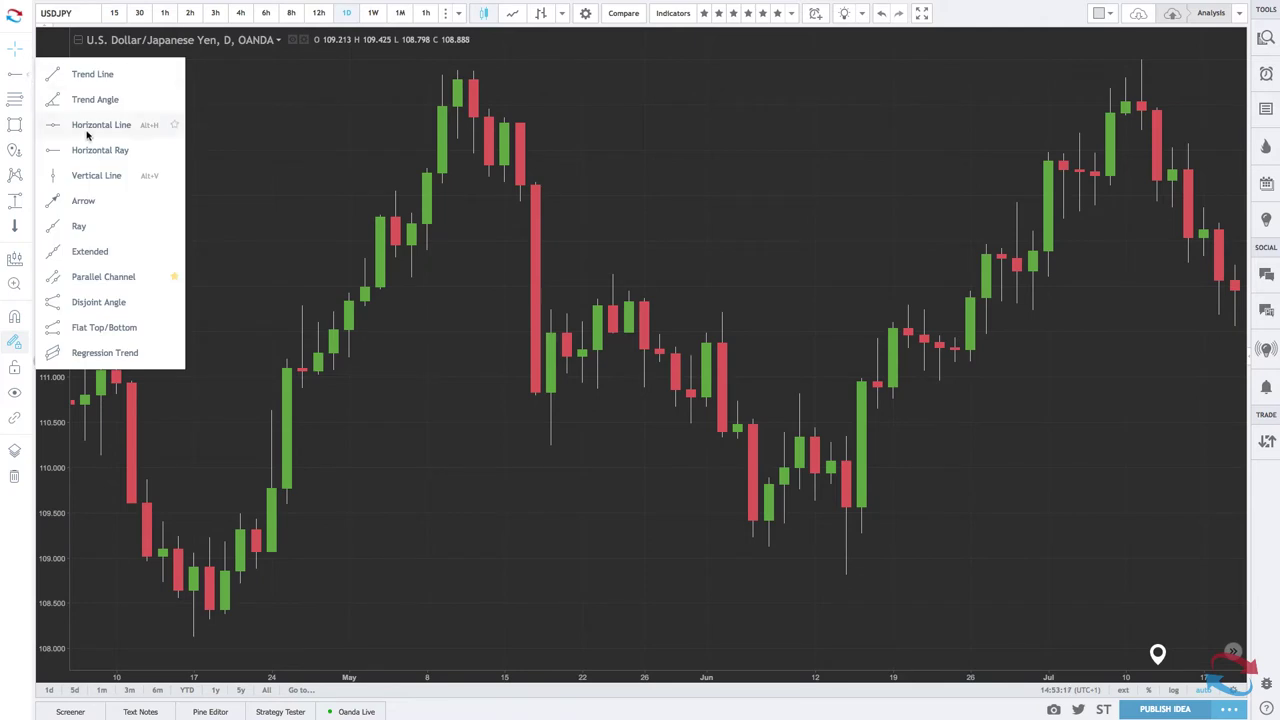
pyautogui.click(88, 124)
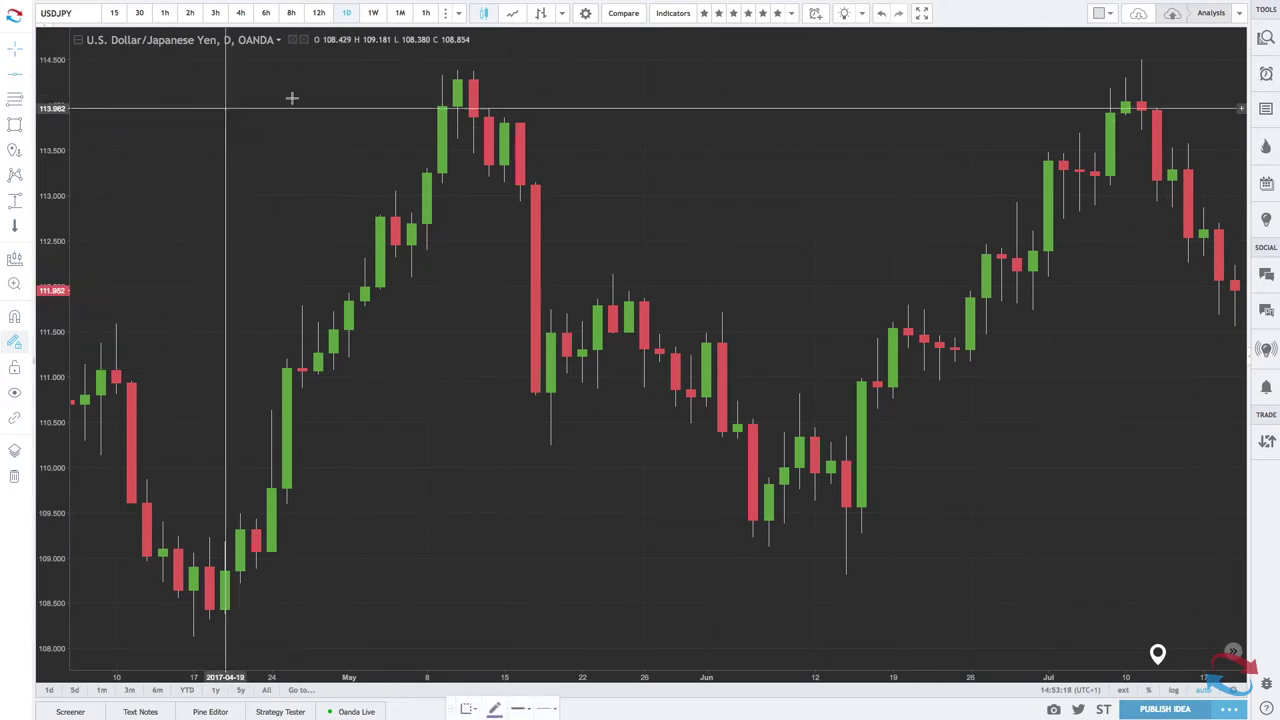
pyautogui.click(459, 70)
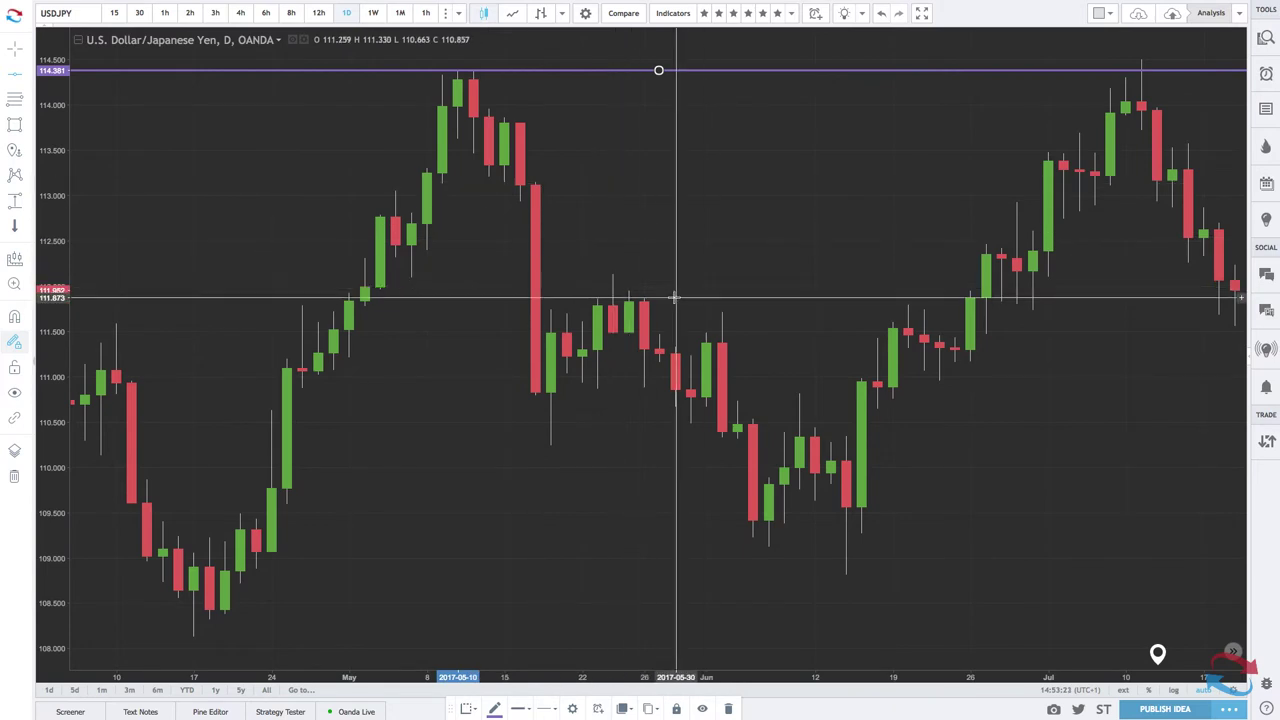
# - Raise the purple line to 114.381 touching the May and July highs, then start a rectangle in late April
pyautogui.scroll(-3, 720, 440)
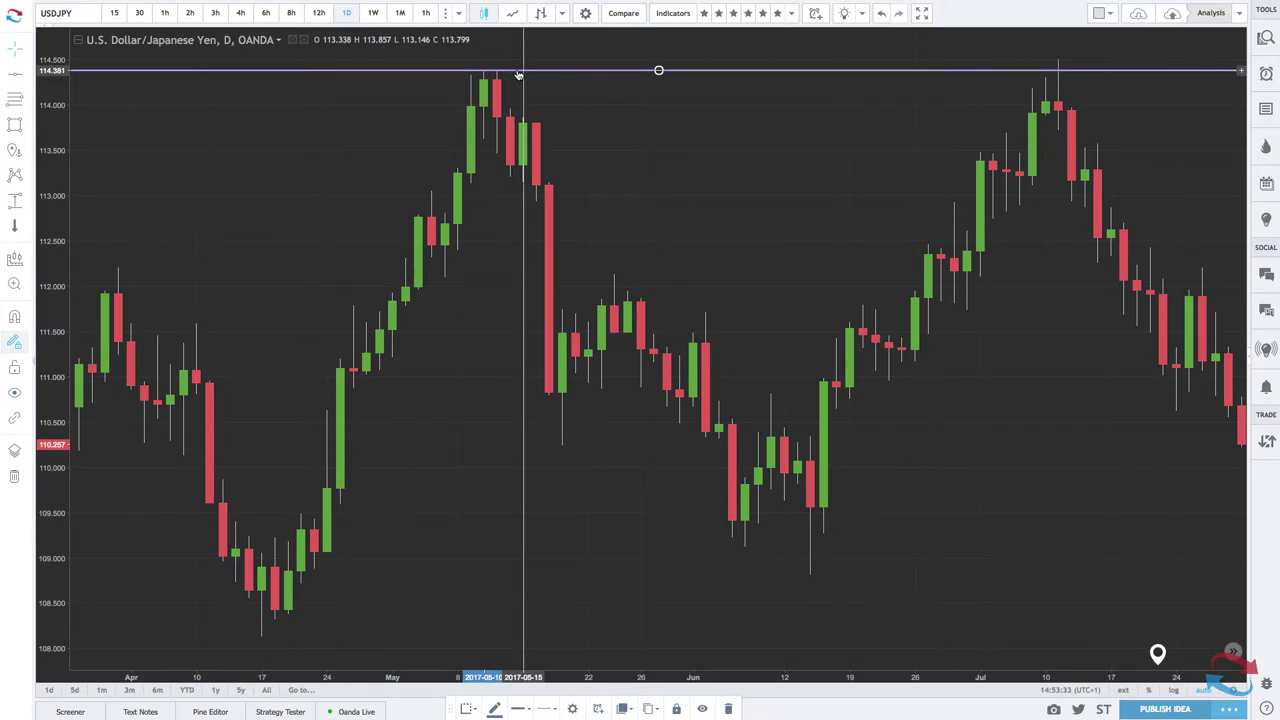
pyautogui.moveTo(517, 76); pyautogui.dragTo(517, 75)
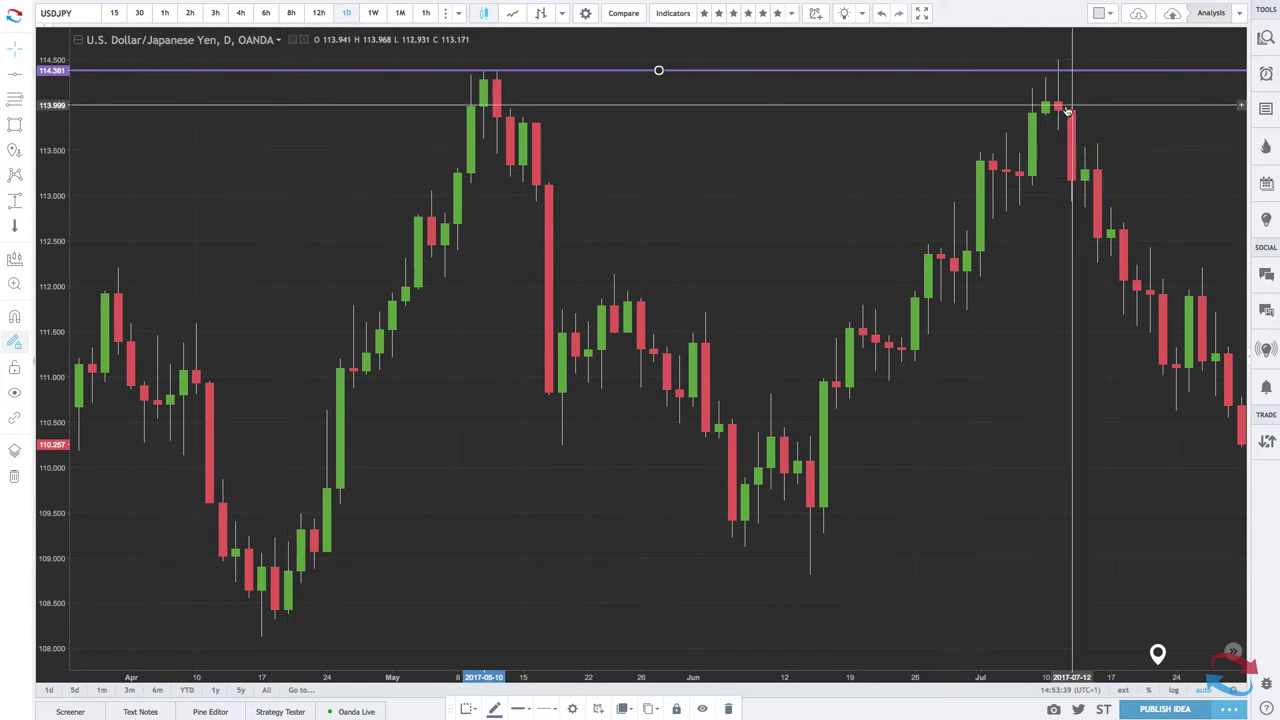
pyautogui.moveTo(1066, 69); pyautogui.dragTo(1064, 70)
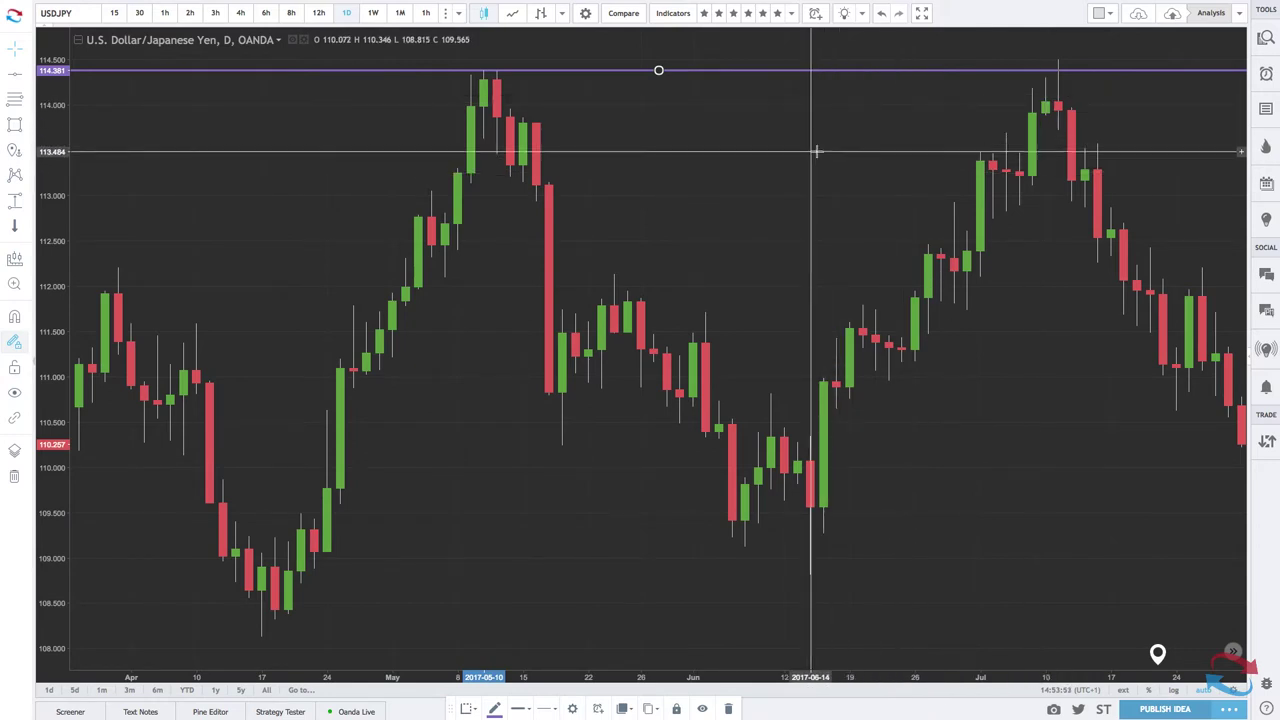
pyautogui.click(14, 124)
pyautogui.click(314, 68)
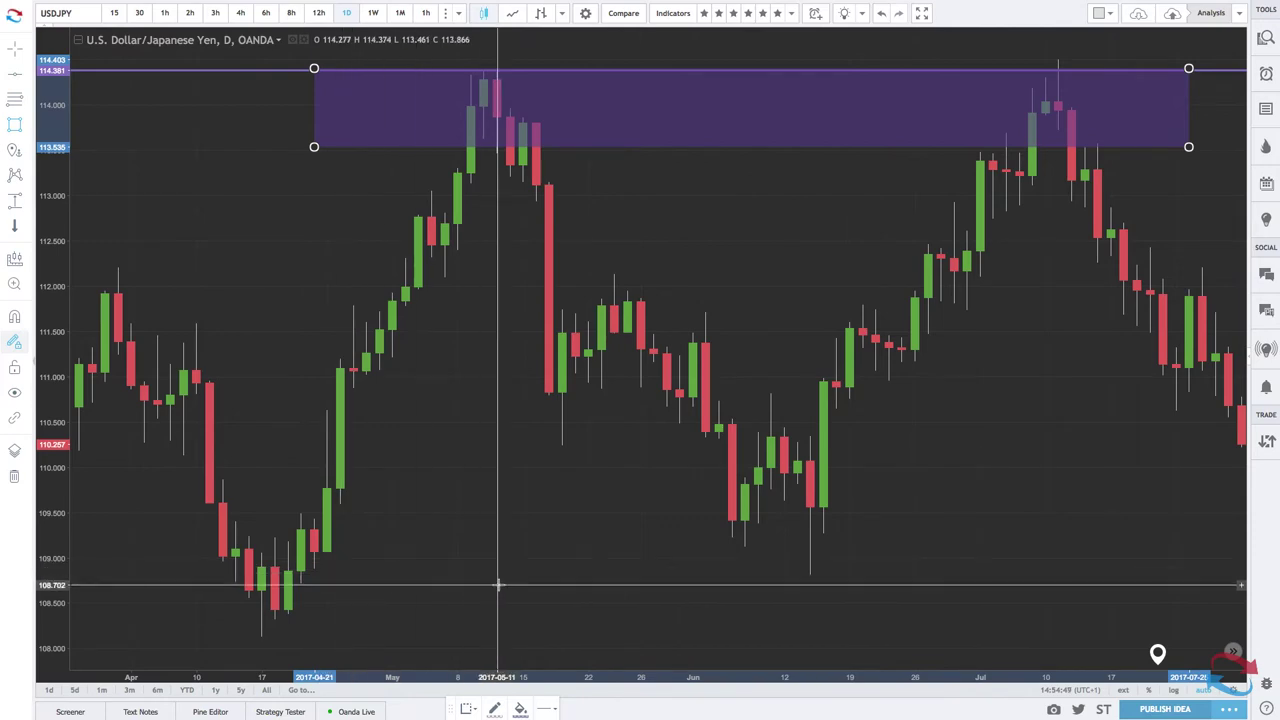
# - Delete the horizontal line near 114.38, keeping the purple resistance zone
pyautogui.scroll(-5, 522, 571)
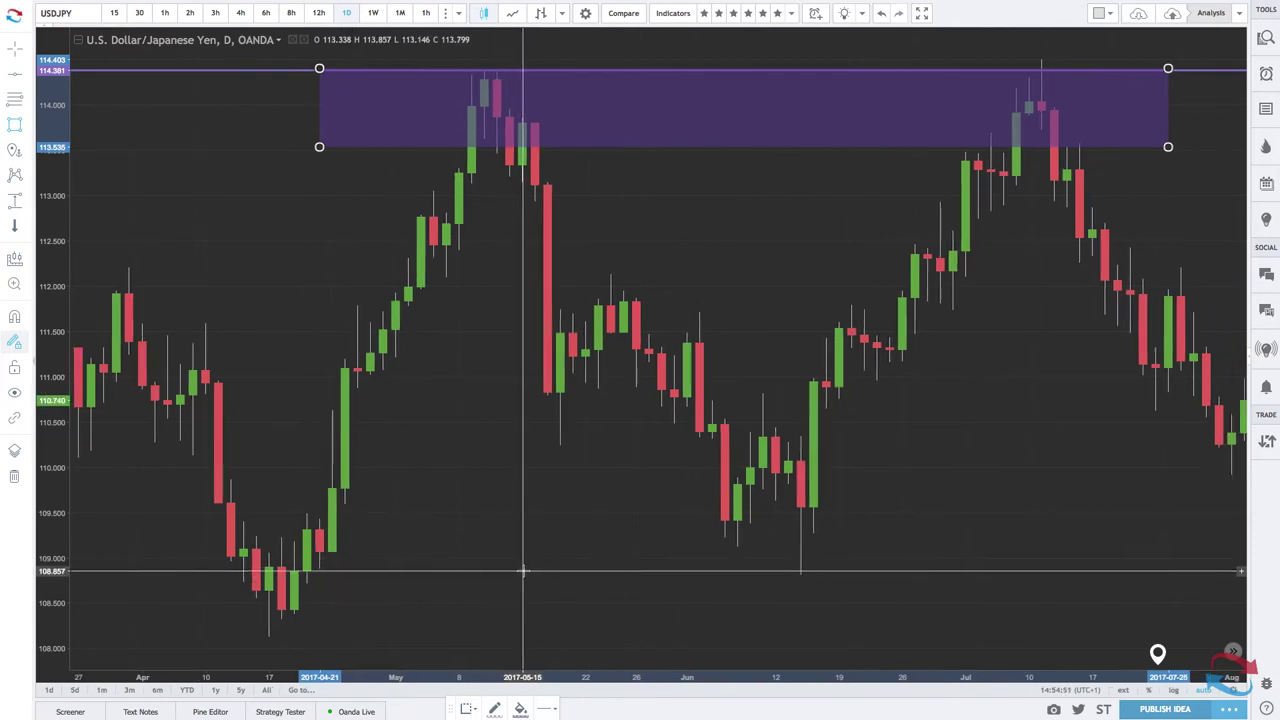
pyautogui.scroll(-2, 522, 571)
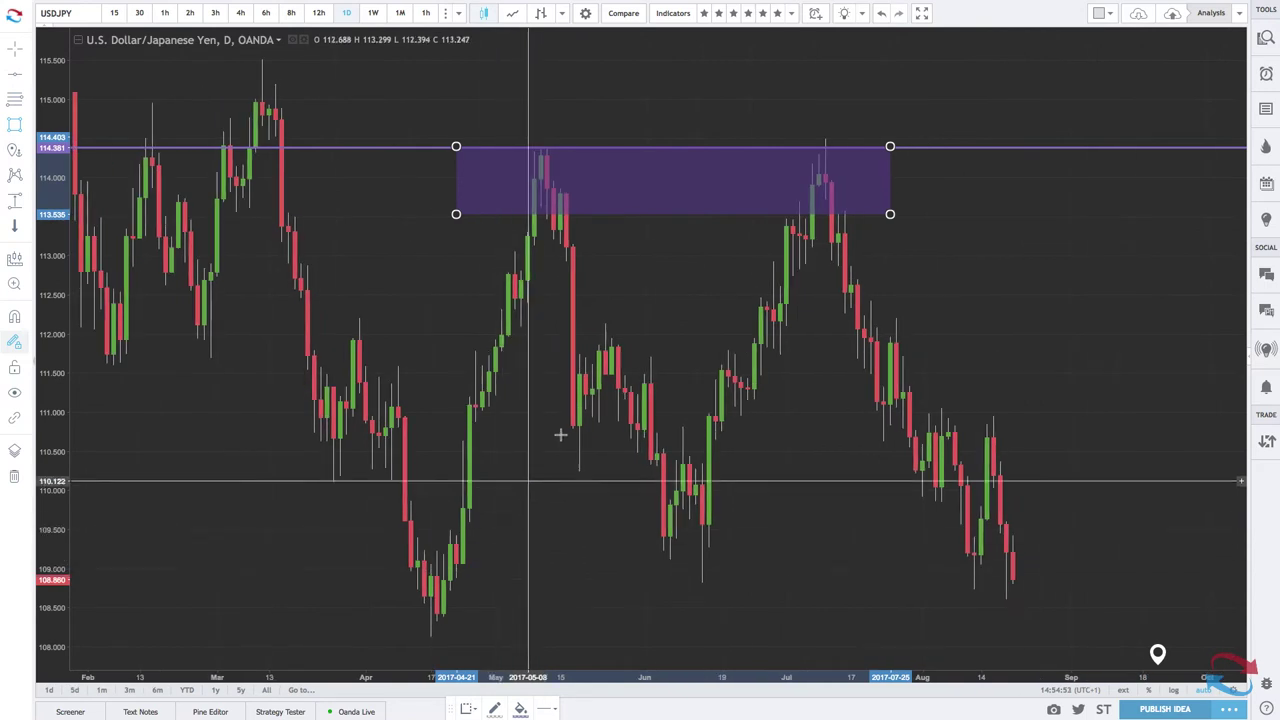
pyautogui.click(677, 211)
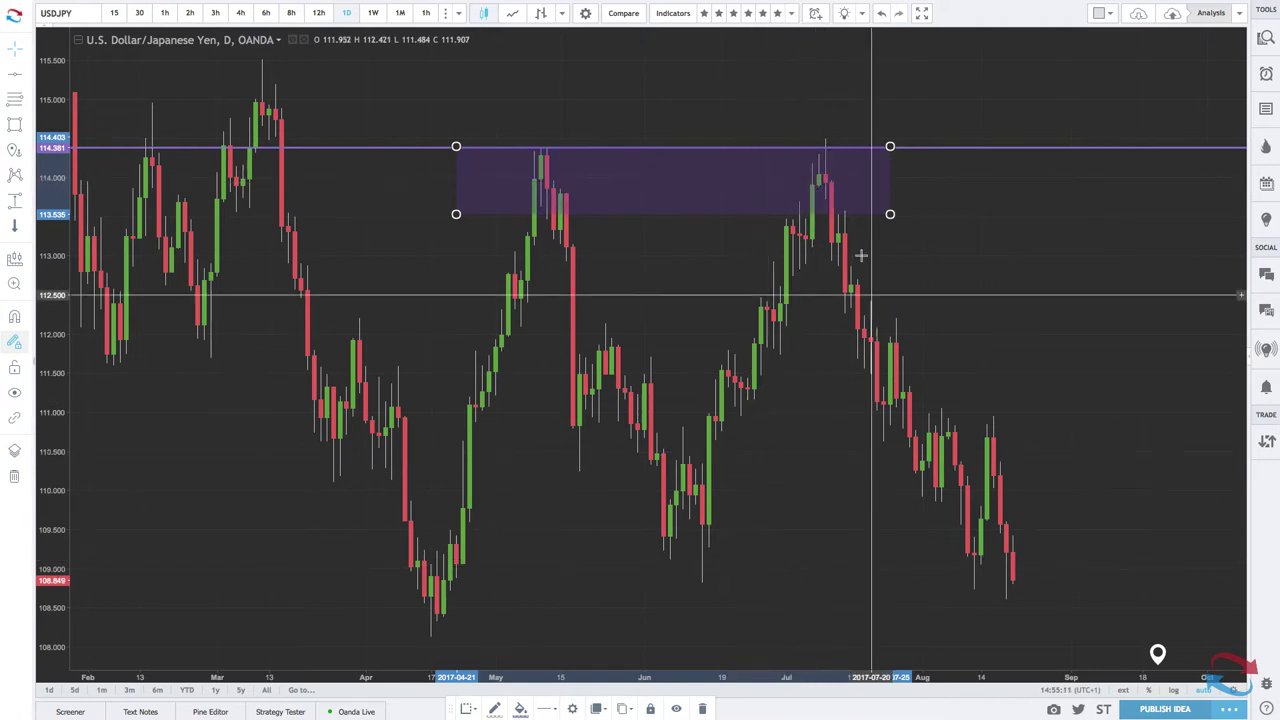
pyautogui.click(951, 148)
pyautogui.press('Delete')
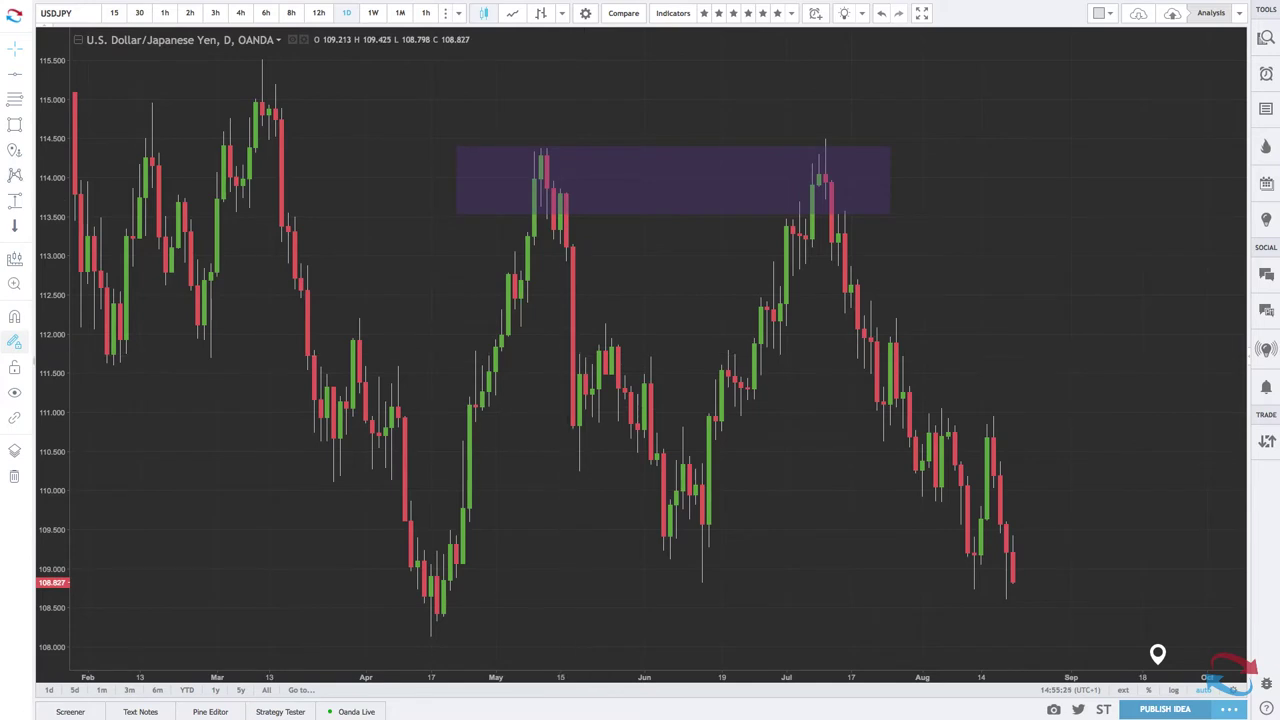
# - Brush a blue rise topping near 114.5, a drop into a low, and a support line near 109.6
pyautogui.click(25, 151)
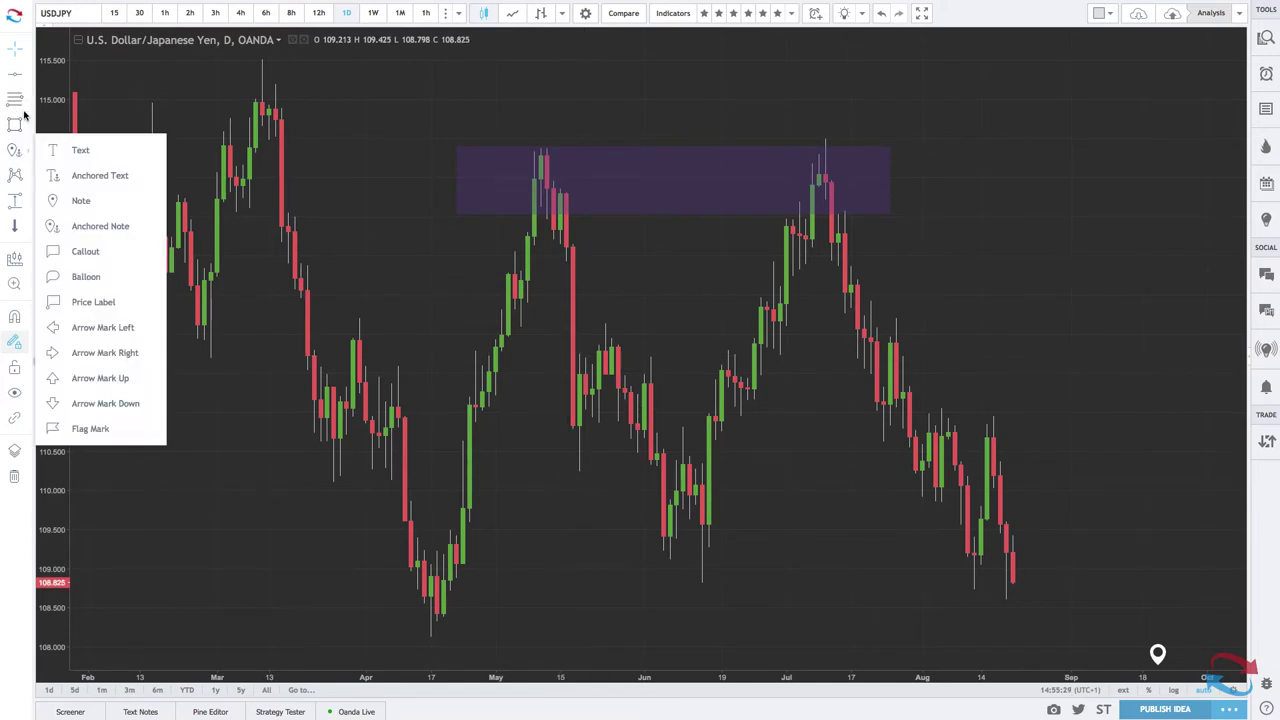
pyautogui.click(25, 126)
pyautogui.click(76, 127)
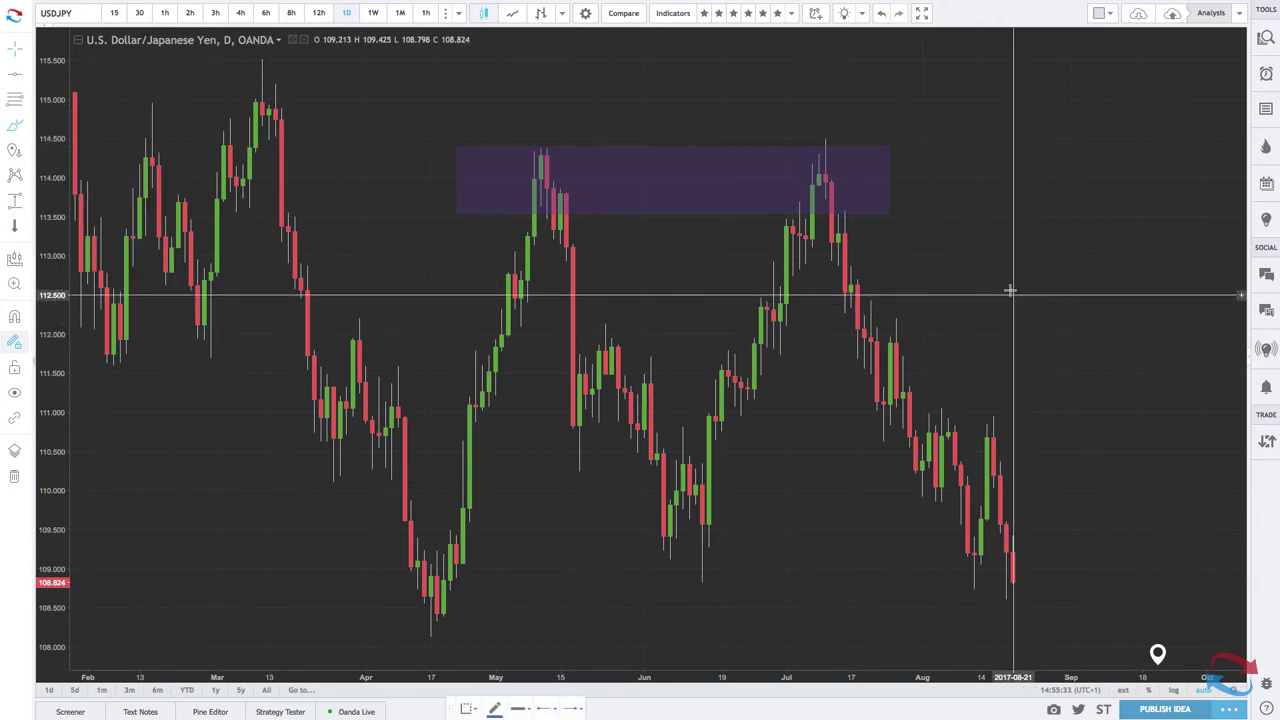
pyautogui.moveTo(996, 295)
pyautogui.mouseDown()
pyautogui.moveTo(1066, 122)
pyautogui.moveTo(1091, 260)
pyautogui.mouseUp()
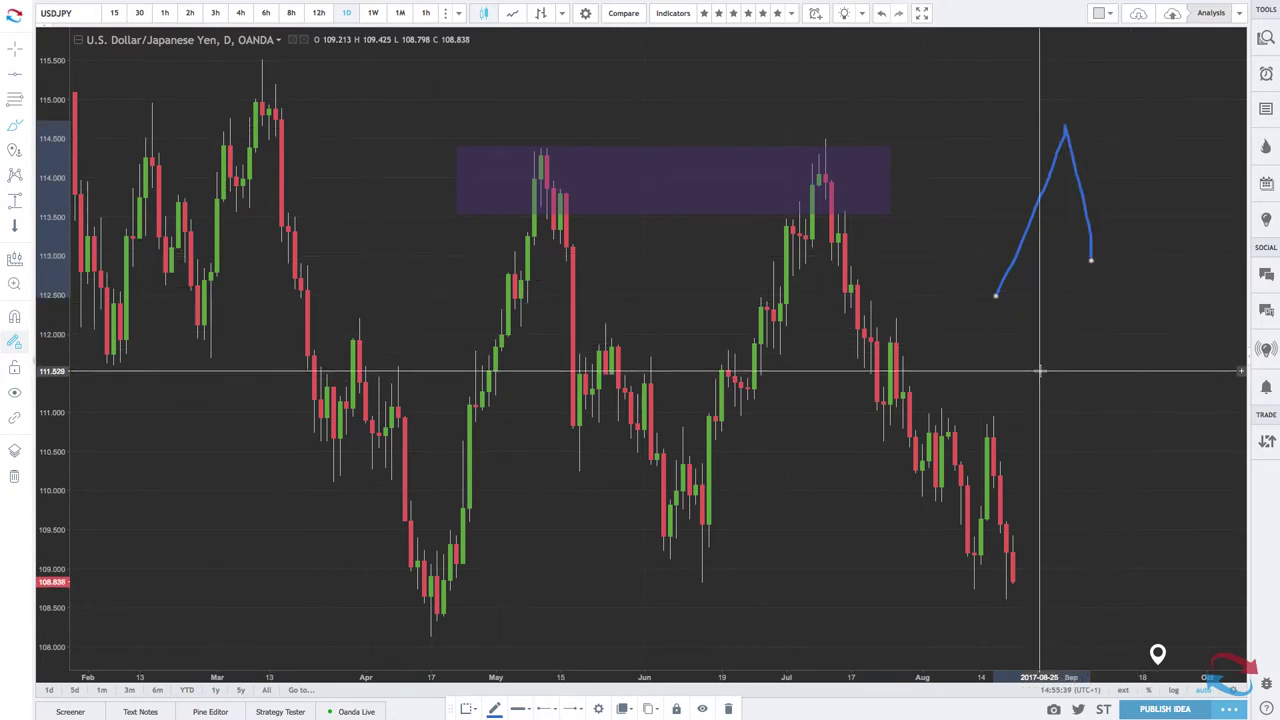
pyautogui.moveTo(1040, 374)
pyautogui.mouseDown()
pyautogui.moveTo(1083, 521)
pyautogui.moveTo(1121, 430)
pyautogui.mouseUp()
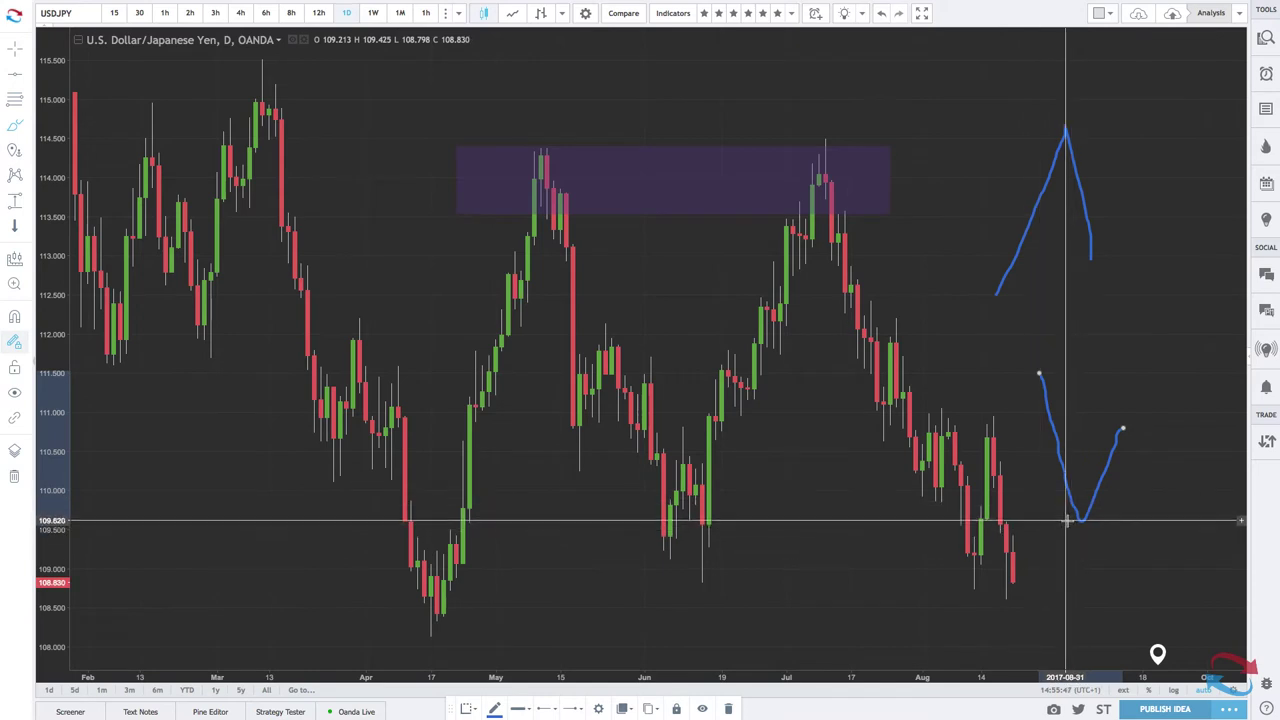
pyautogui.moveTo(1072, 522); pyautogui.dragTo(1152, 521)
pyautogui.click(1208, 523)
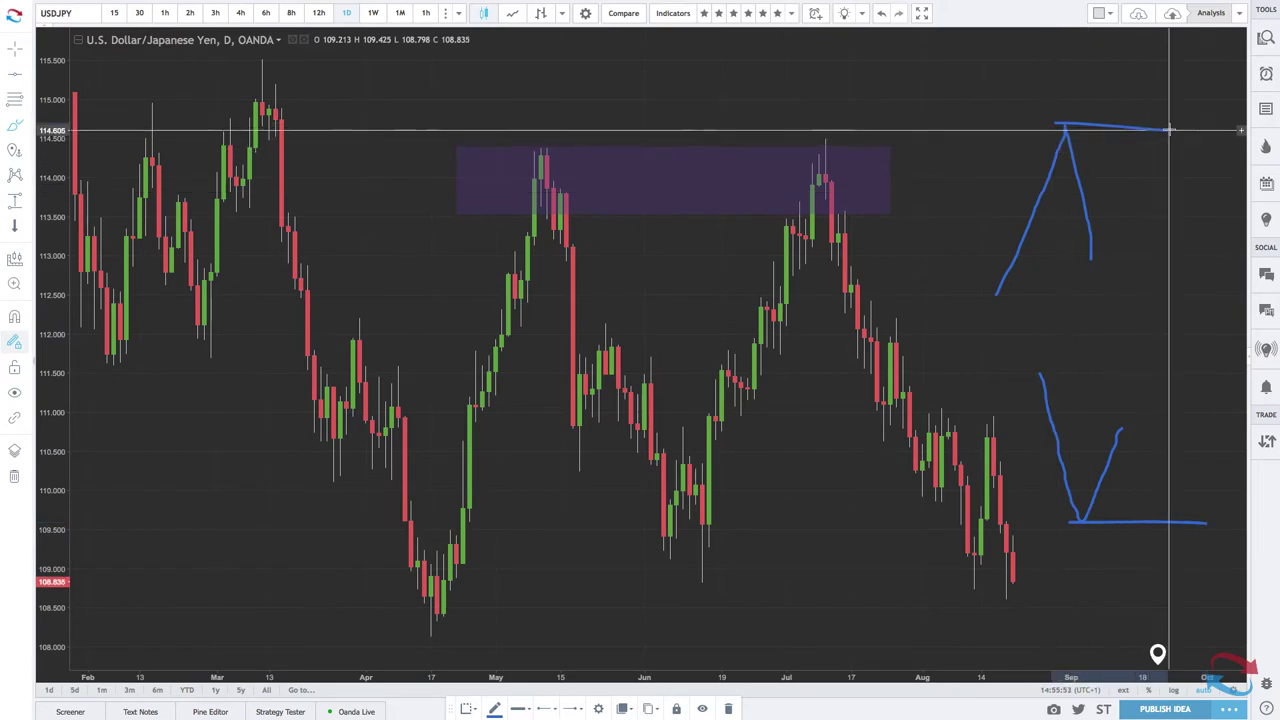
# - Sketch price rejected at resistance with a down arrow and a bounce to support, then undo the strokes
pyautogui.moveTo(1131, 183); pyautogui.dragTo(1157, 130)
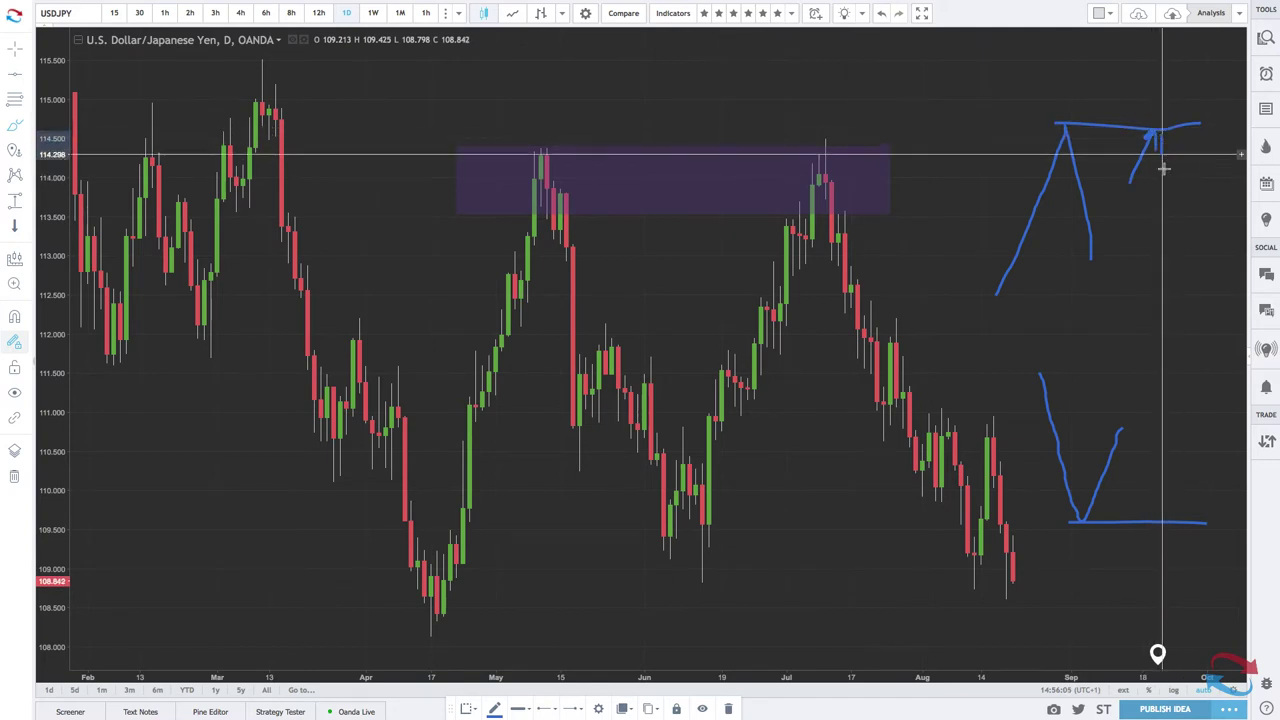
pyautogui.moveTo(1160, 134); pyautogui.dragTo(1175, 211)
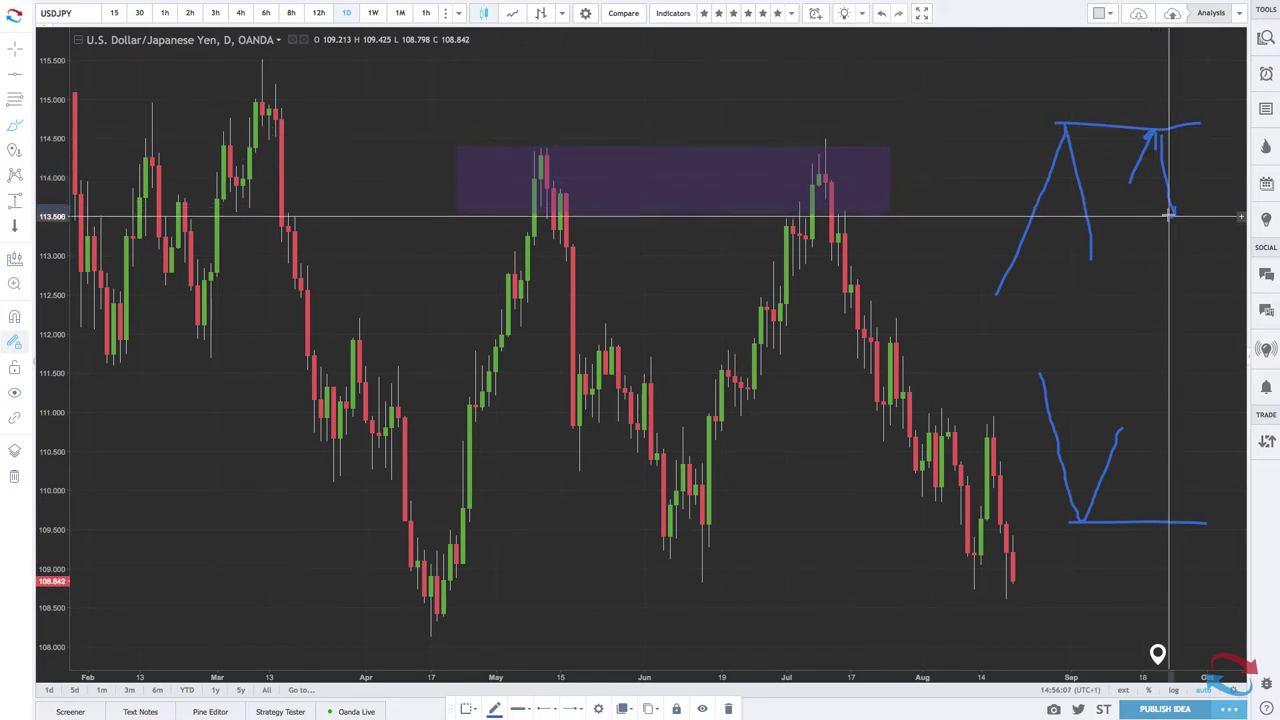
pyautogui.moveTo(1156, 90); pyautogui.dragTo(1156, 114)
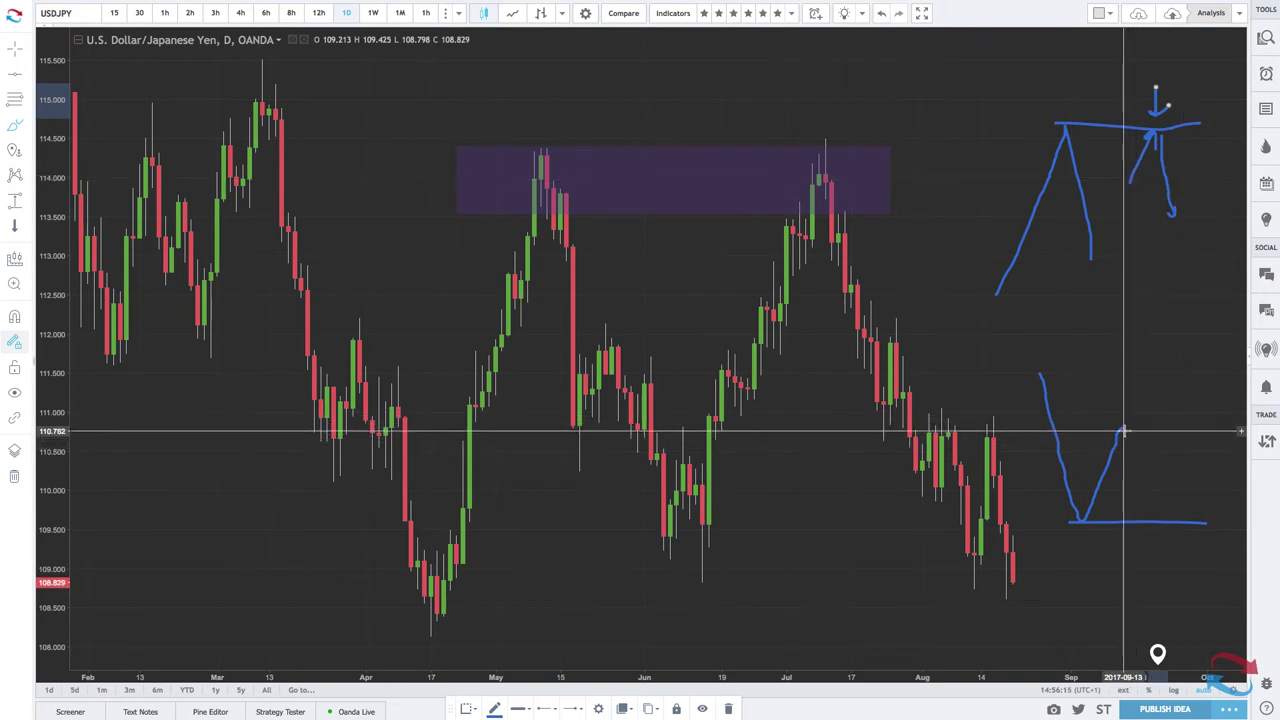
pyautogui.moveTo(1124, 433)
pyautogui.mouseDown()
pyautogui.moveTo(1163, 524)
pyautogui.moveTo(1180, 485)
pyautogui.mouseUp()
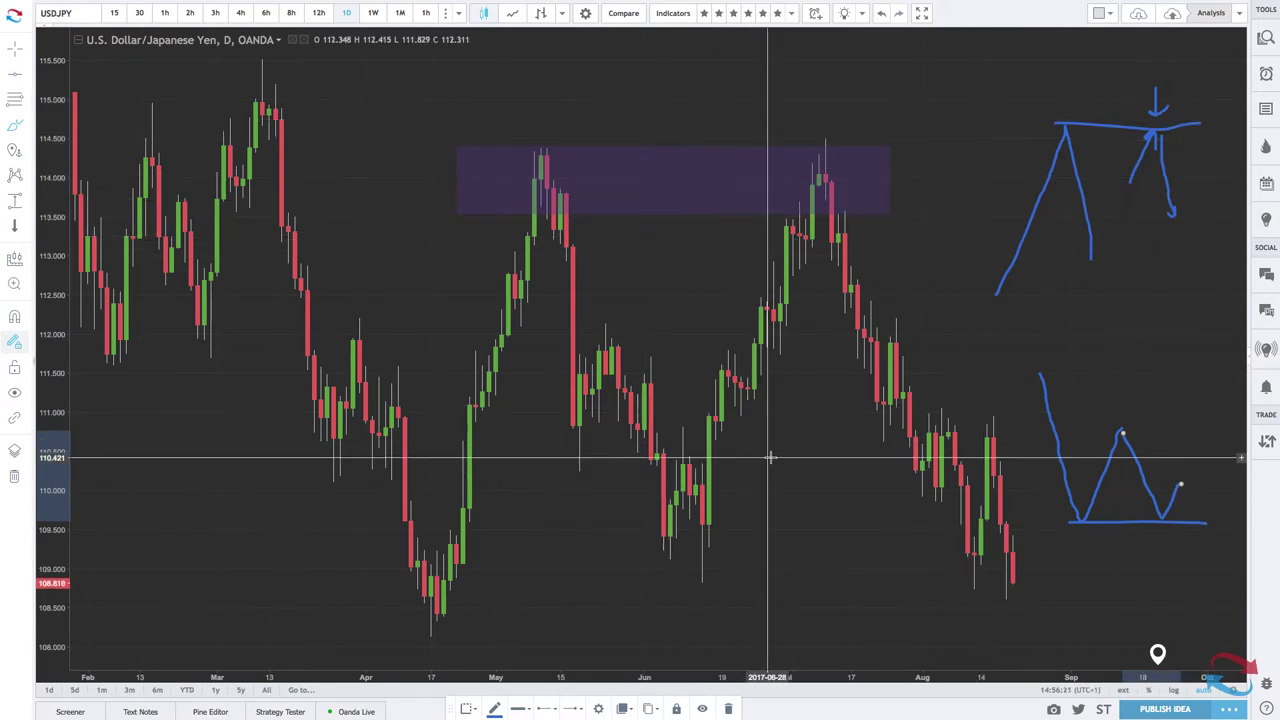
pyautogui.click(881, 13)
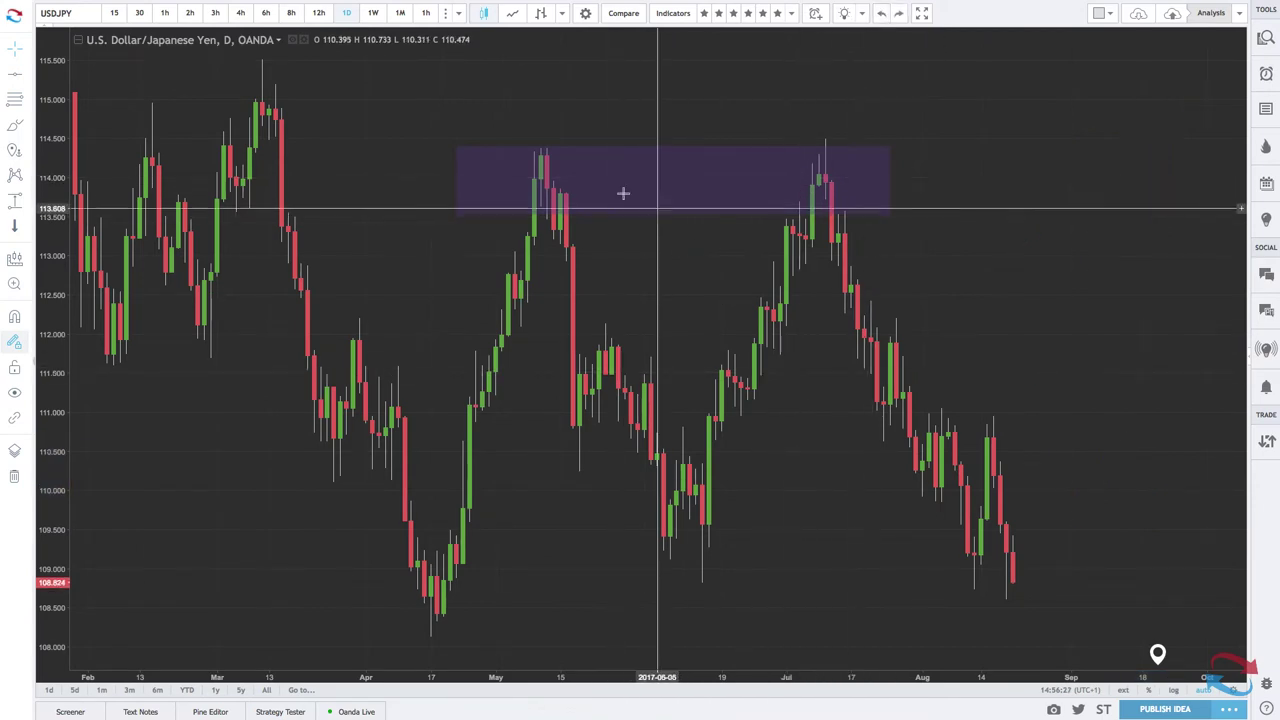
# - Raise the purple zone's bottom edge to about 113.88 and move its left edge to 2017-05-08
pyautogui.click(457, 215)
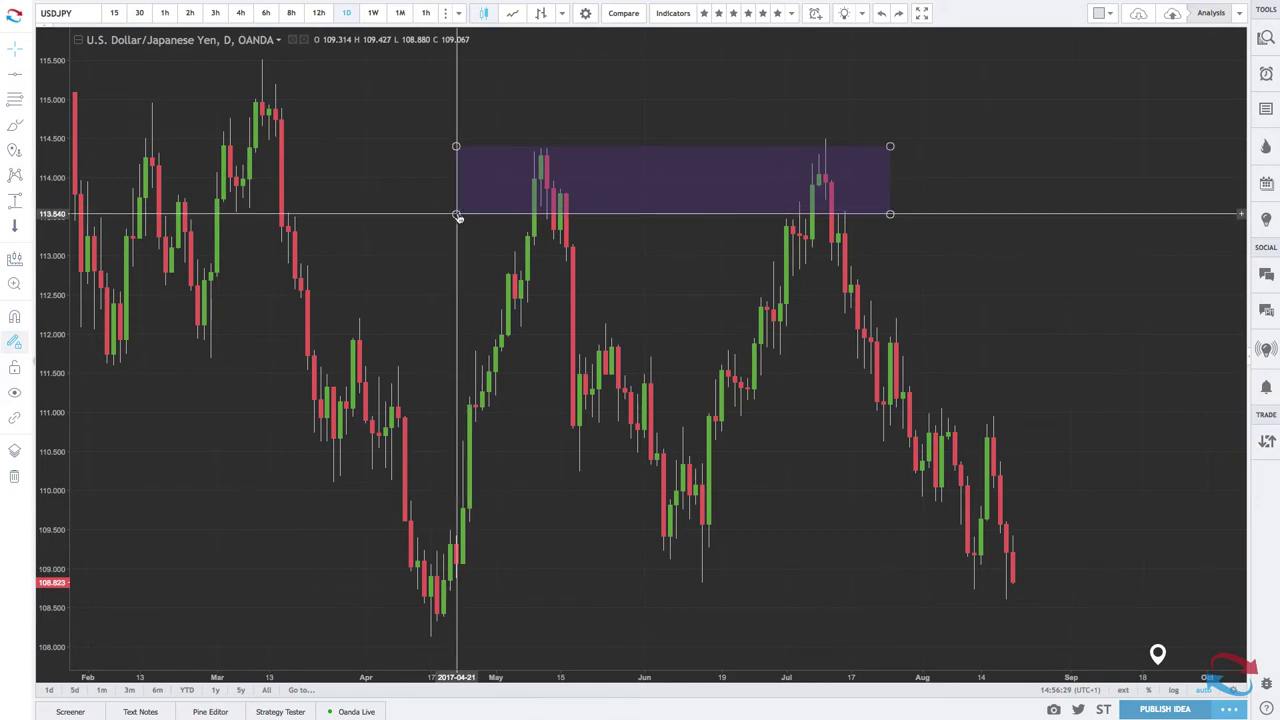
pyautogui.moveTo(457, 215); pyautogui.dragTo(464, 189)
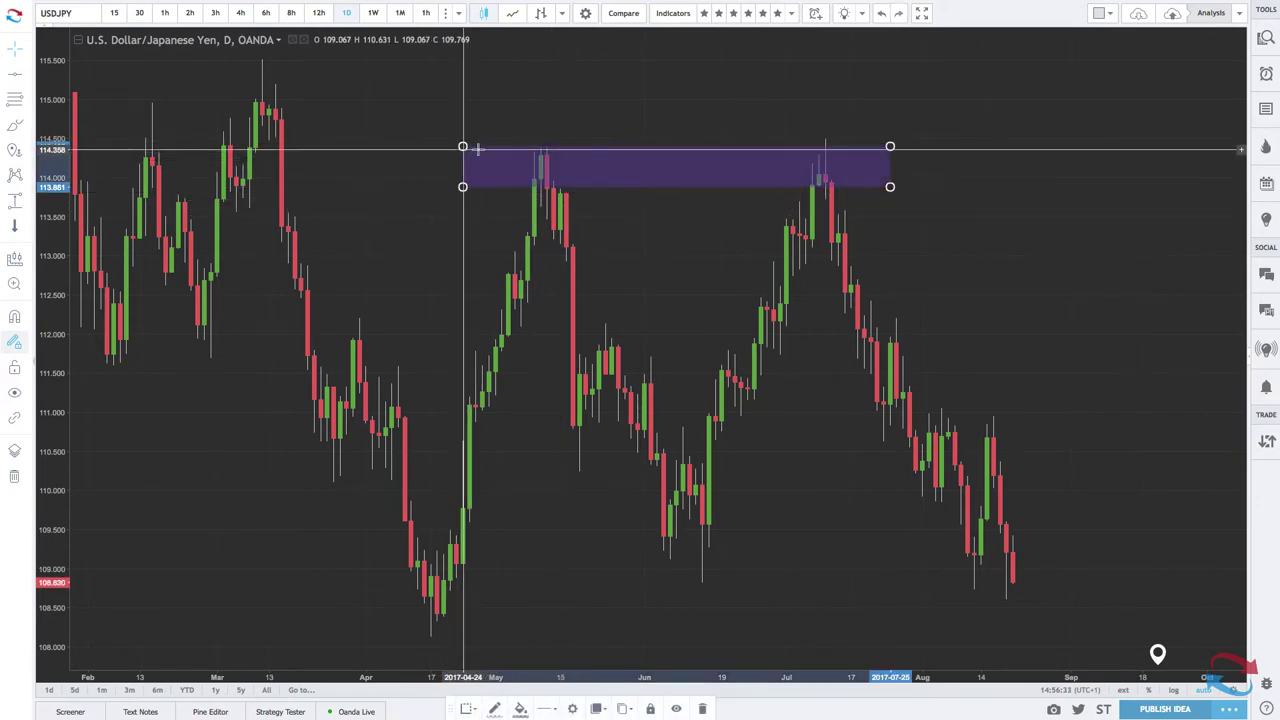
pyautogui.moveTo(463, 147); pyautogui.dragTo(523, 149)
pyautogui.scroll(3, 689, 185)
pyautogui.scroll(5, 689, 185)
pyautogui.scroll(1, 689, 182)
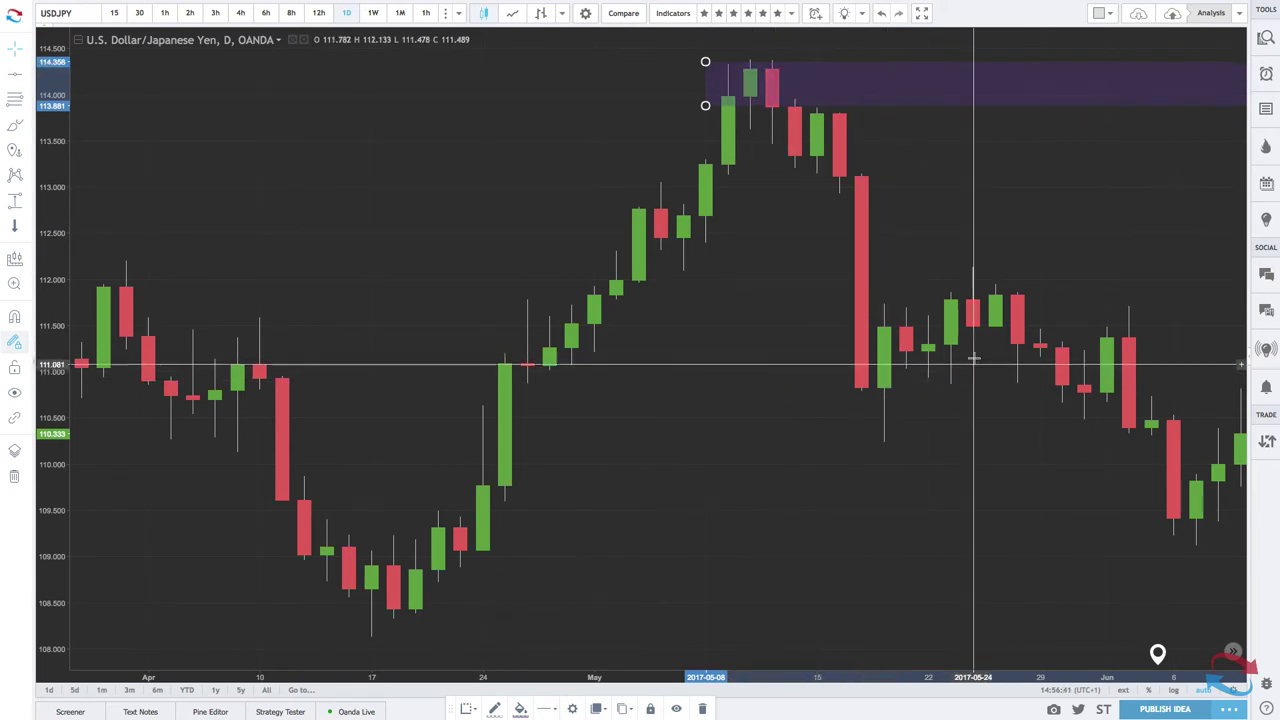
pyautogui.hscroll(4, 1125, 420)
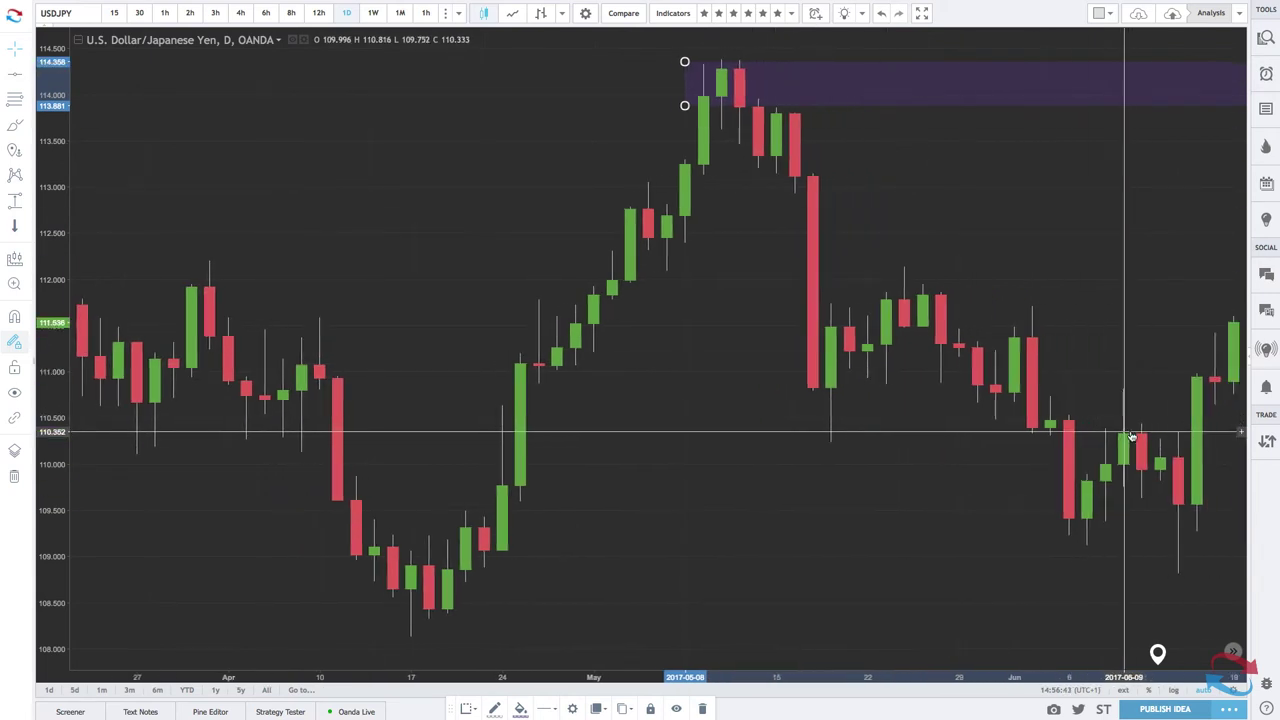
pyautogui.scroll(-1, 1131, 436)
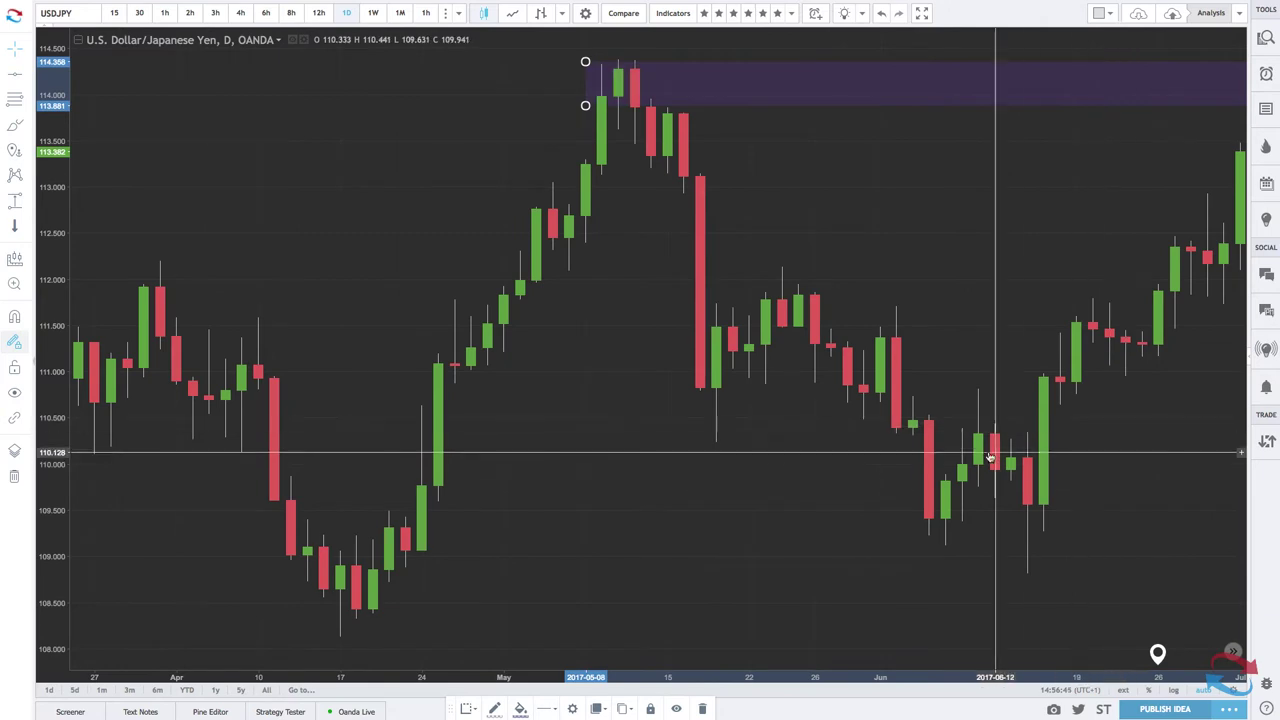
pyautogui.scroll(-1, 1135, 244)
pyautogui.scroll(-1, 1135, 244)
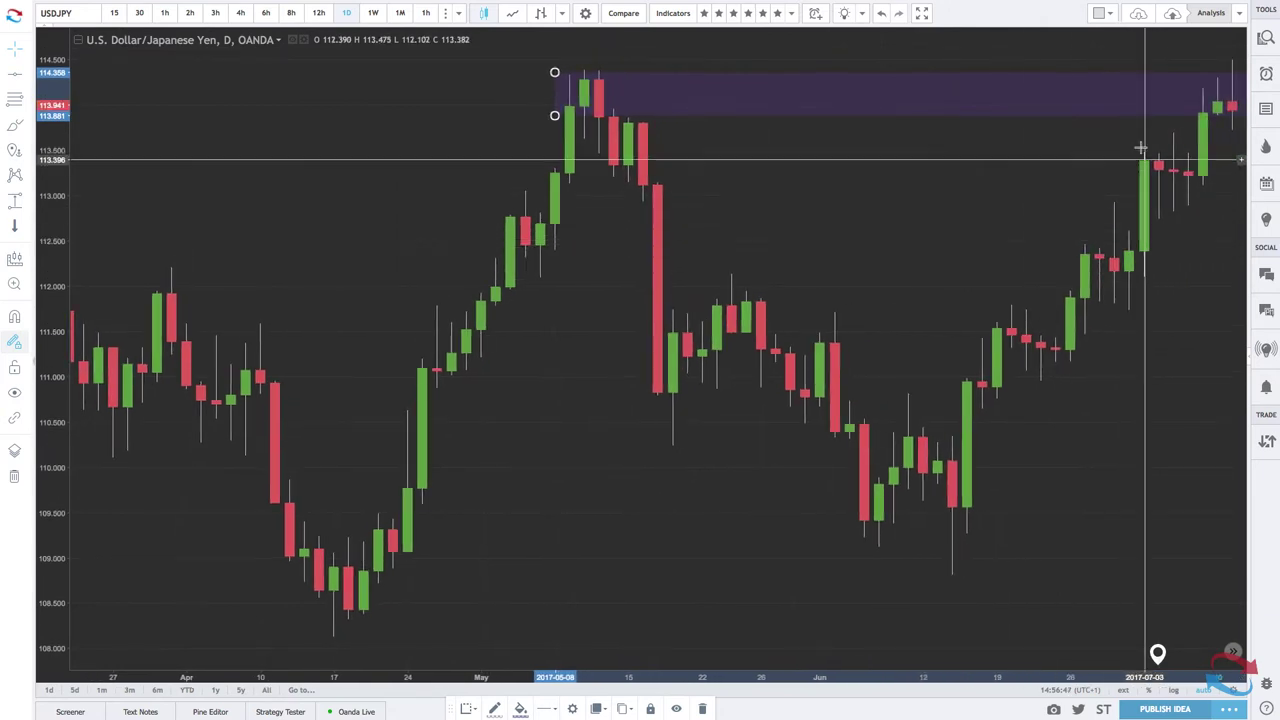
pyautogui.scroll(-2, 1170, 97)
pyautogui.scroll(-1, 1204, 92)
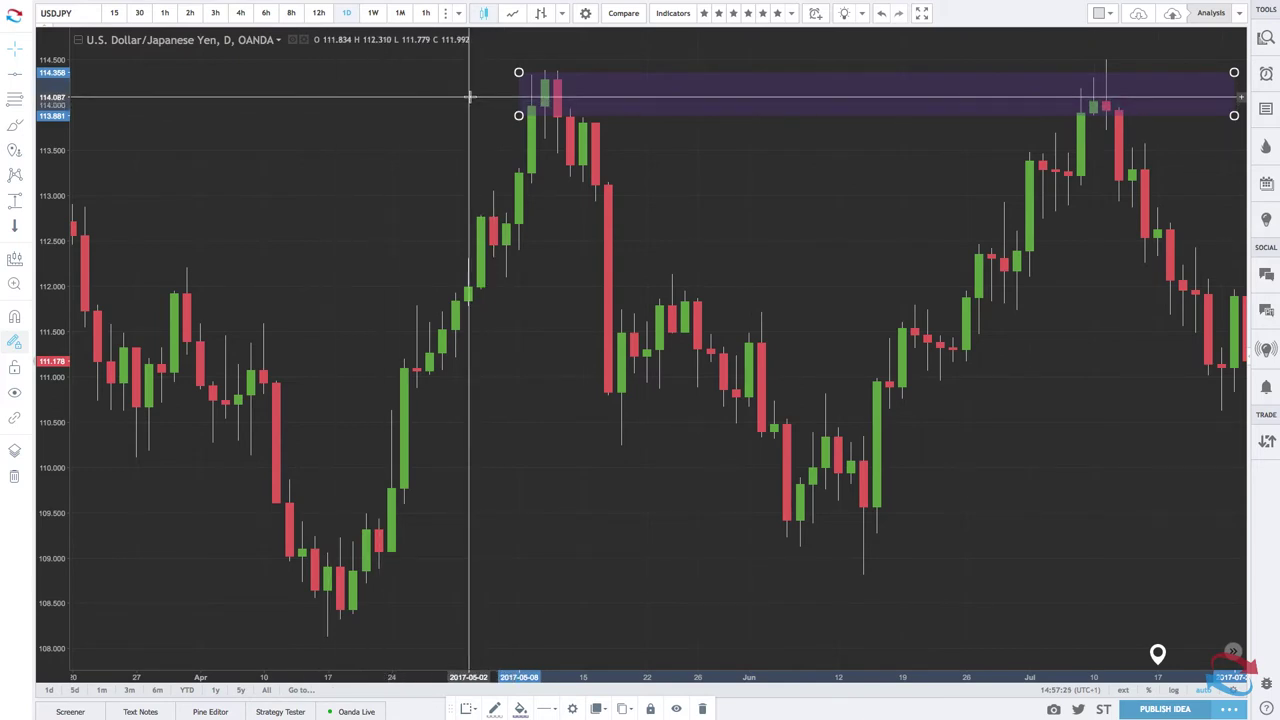
pyautogui.scroll(-1, 469, 96)
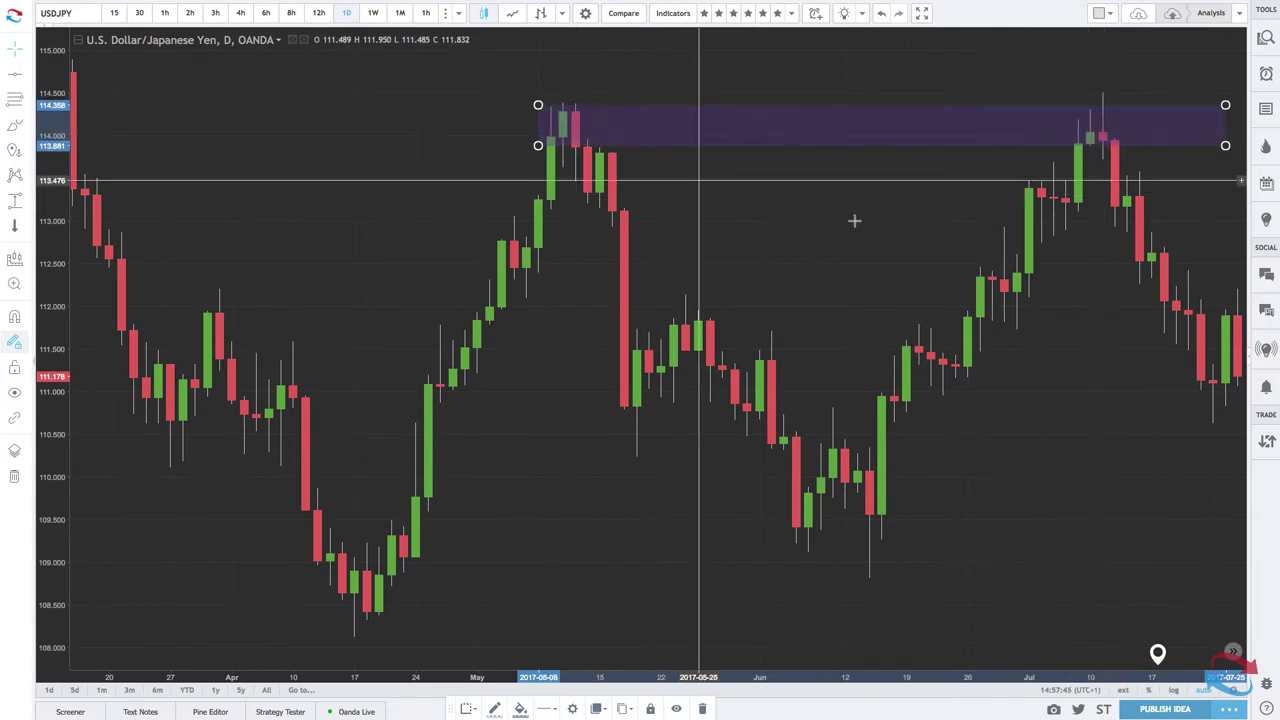
# - Add horizontal lines at 113.882 and 114.350 bounding the purple zone
pyautogui.click(14, 78)
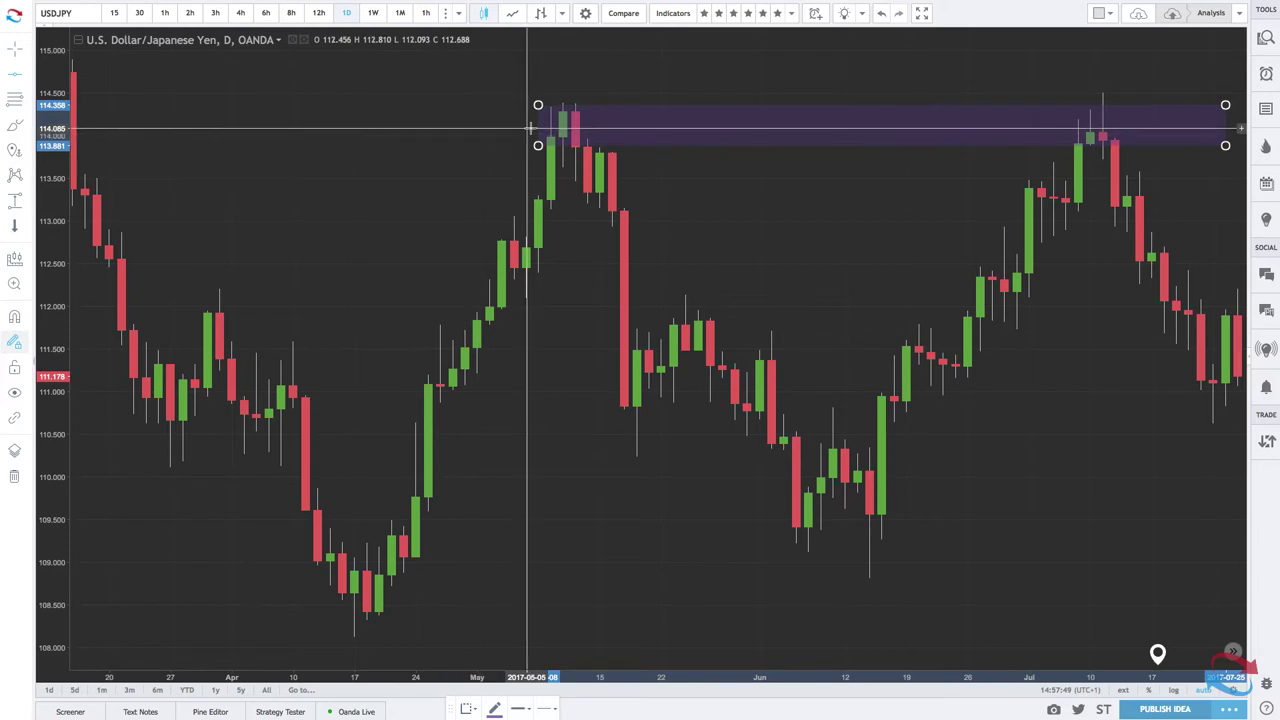
pyautogui.click(624, 146)
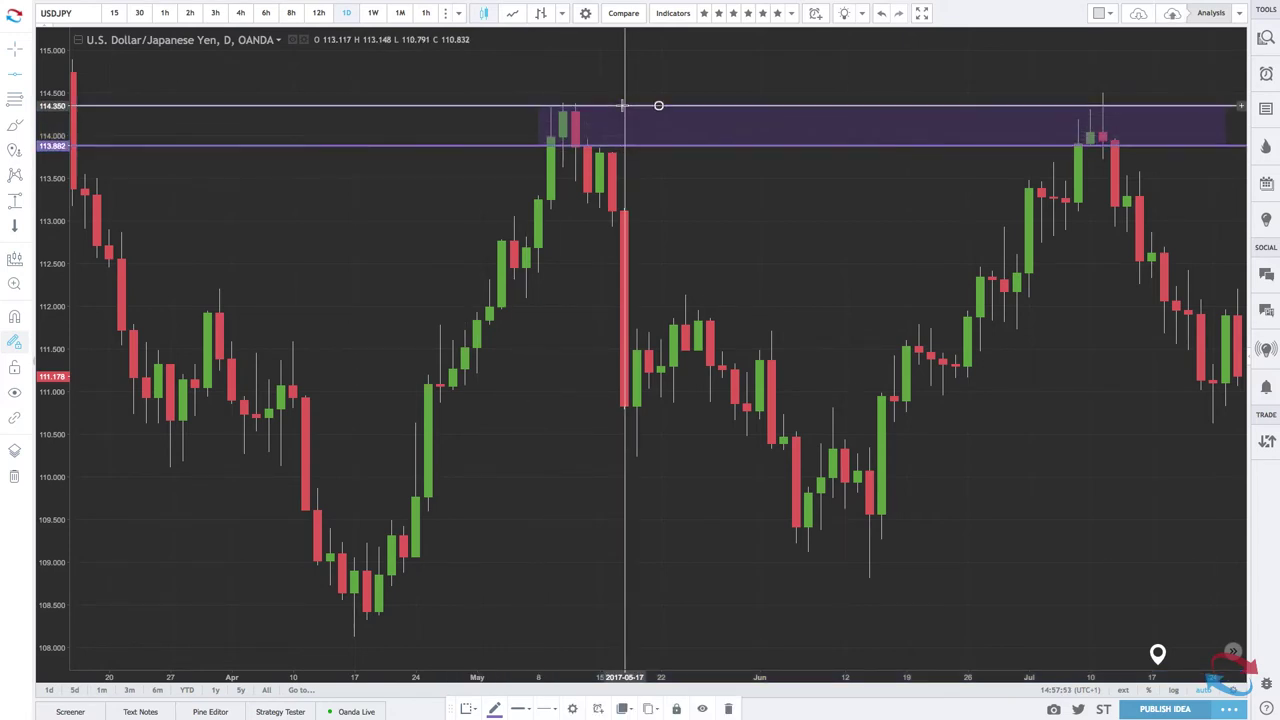
pyautogui.click(622, 105)
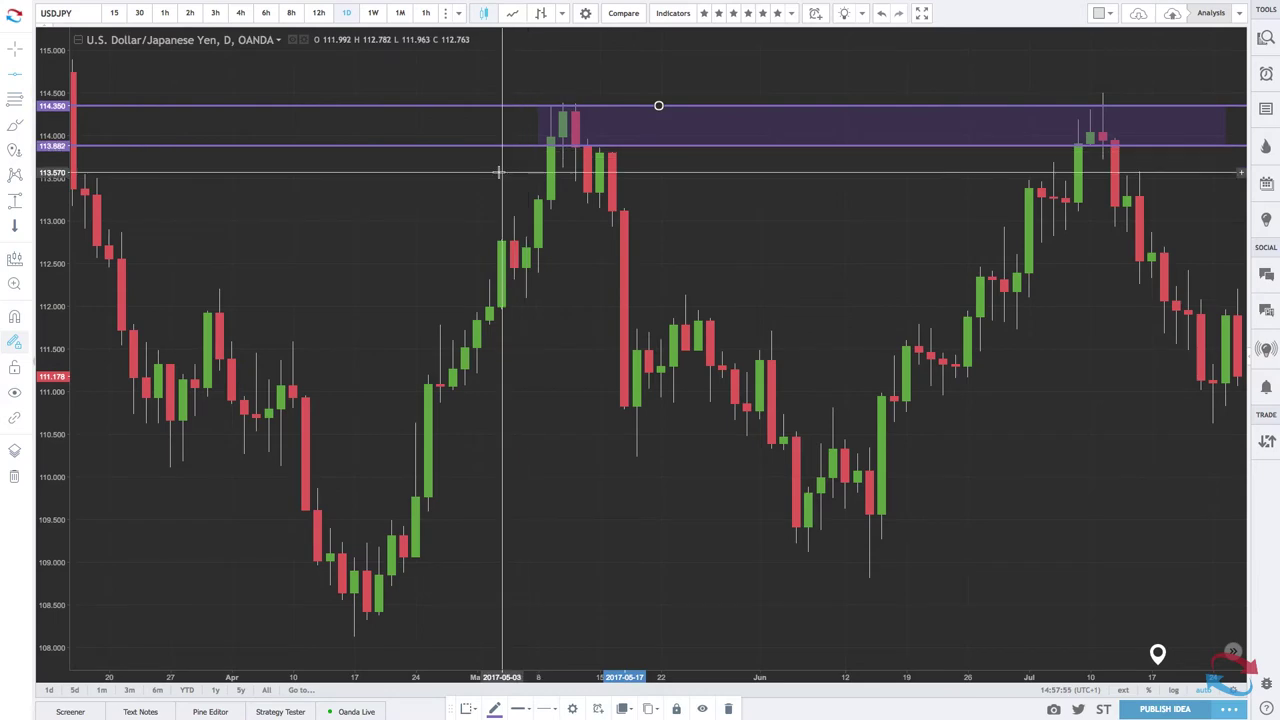
pyautogui.hscroll(-10, 498, 172)
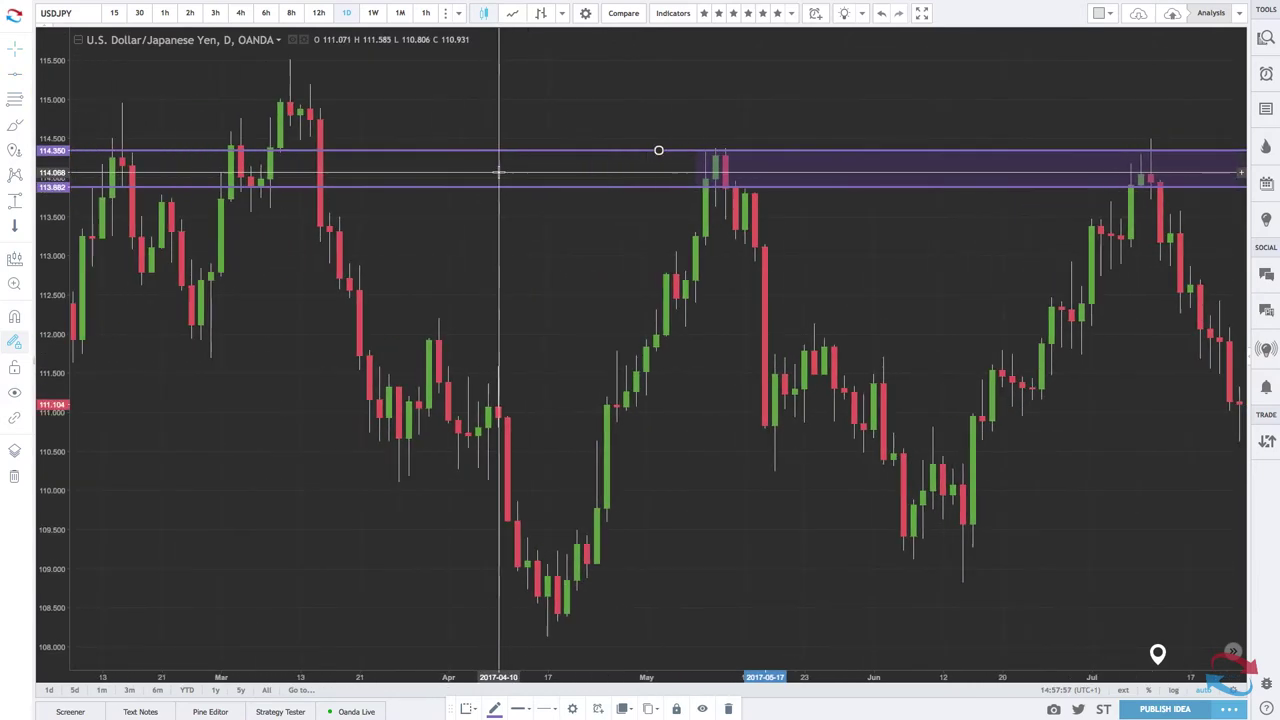
pyautogui.hscroll(-8, 498, 172)
pyautogui.hscroll(-6, 498, 172)
pyautogui.hscroll(-10, 498, 172)
pyautogui.hscroll(-10, 498, 172)
# - Browse the chart history around the zone, opening and dismissing the chart options menu
pyautogui.scroll(5, 498, 172)
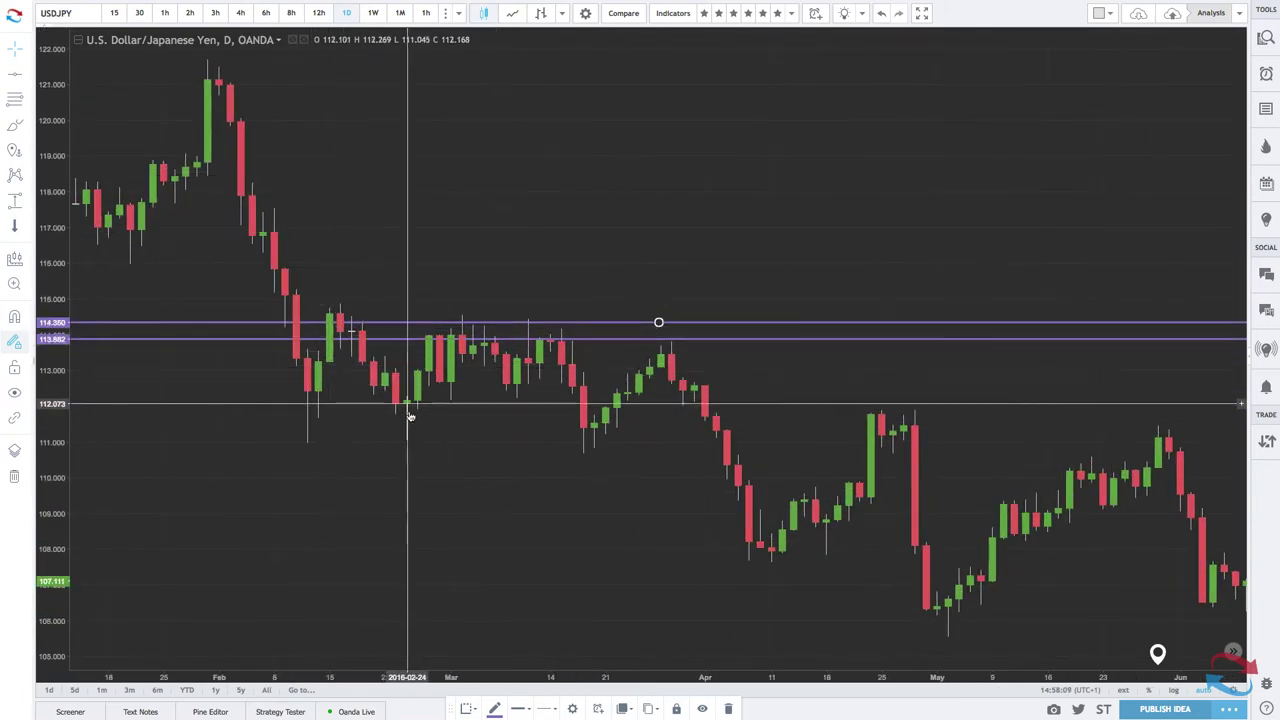
pyautogui.scroll(1, 508, 393)
pyautogui.scroll(5, 511, 392)
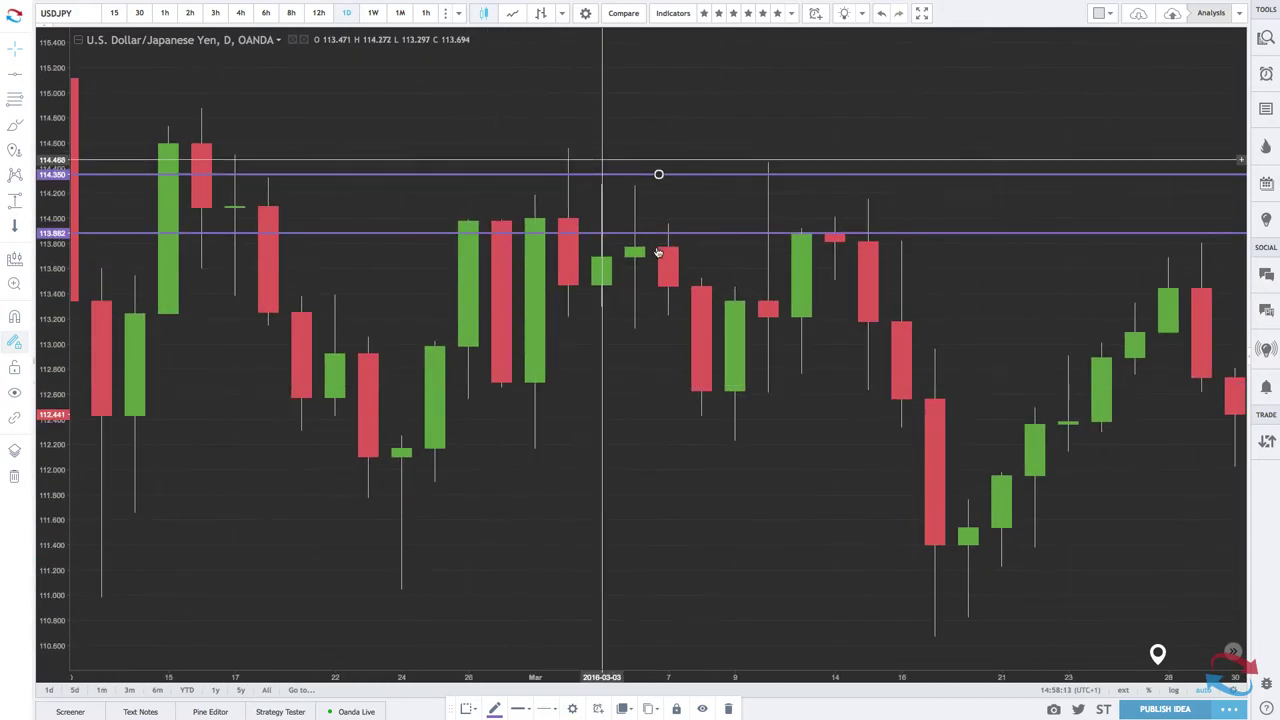
pyautogui.hscroll(5, 909, 320)
pyautogui.hscroll(5, 912, 320)
pyautogui.hscroll(10, 828, 150)
pyautogui.hscroll(10, 828, 150)
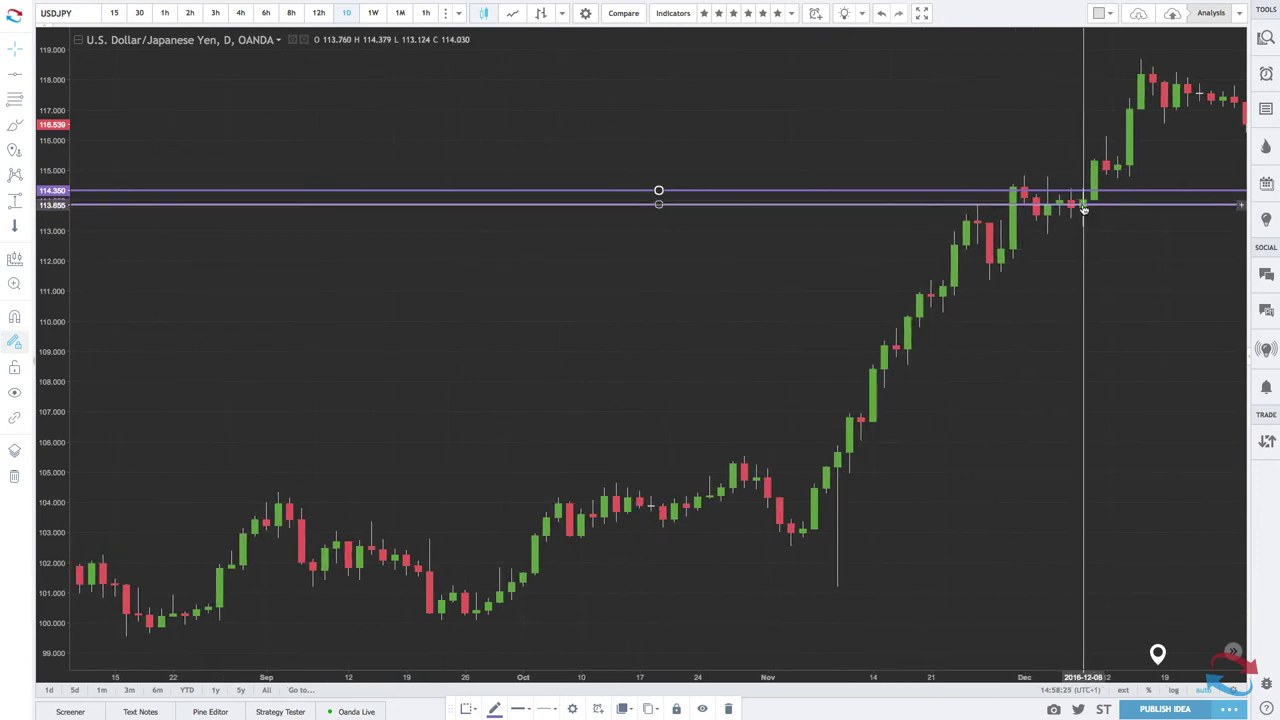
pyautogui.hscroll(3, 1075, 215)
pyautogui.hscroll(8, 1066, 215)
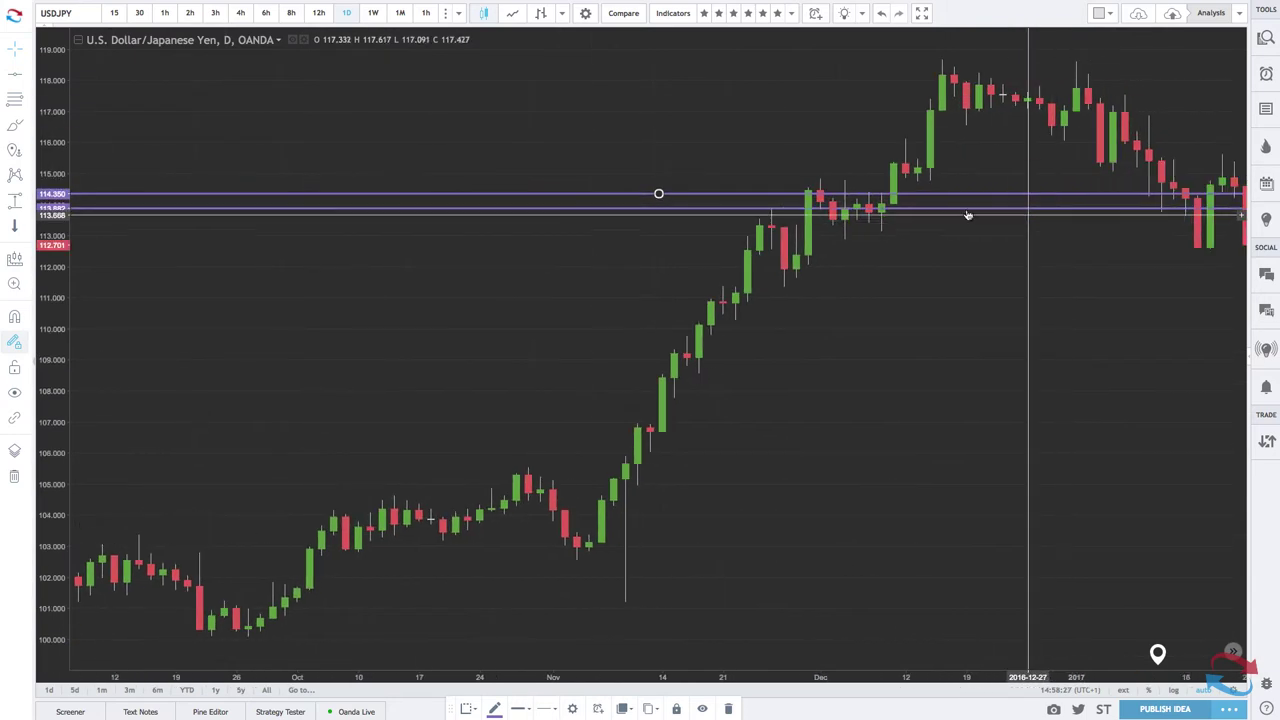
pyautogui.hscroll(9, 930, 188)
pyautogui.hscroll(15, 960, 190)
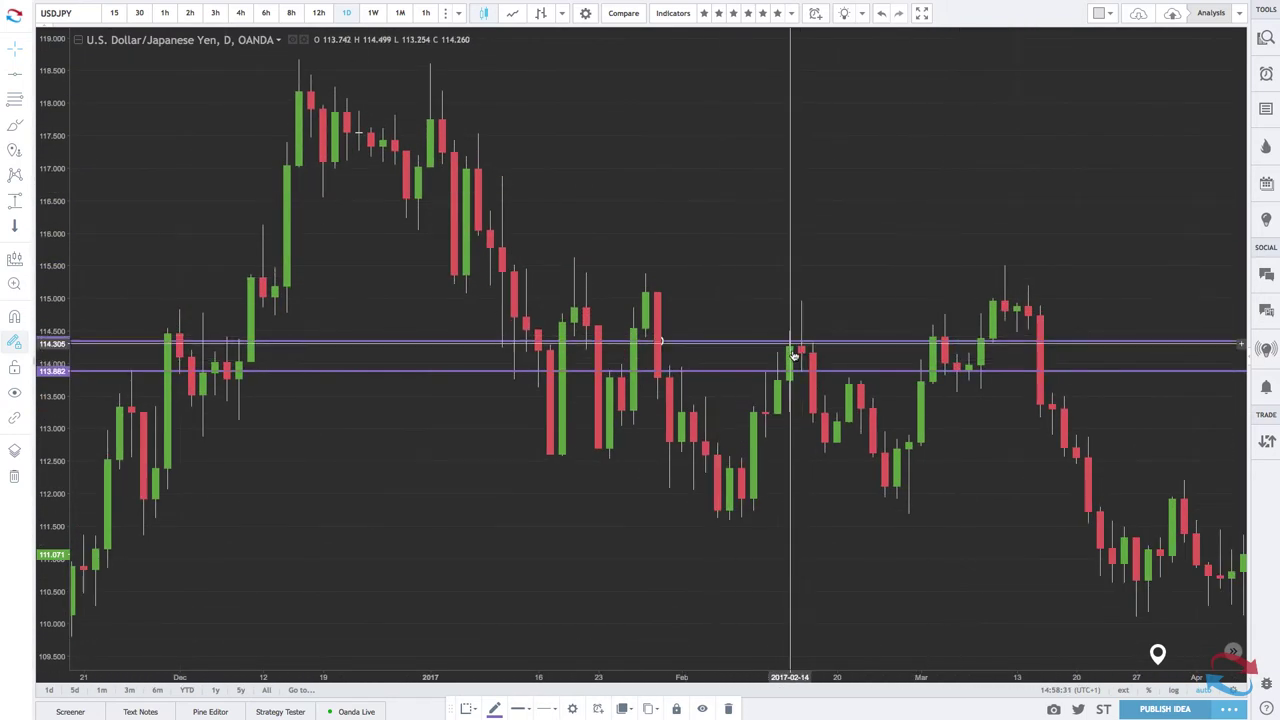
pyautogui.moveTo(791, 352); pyautogui.dragTo(945, 355)
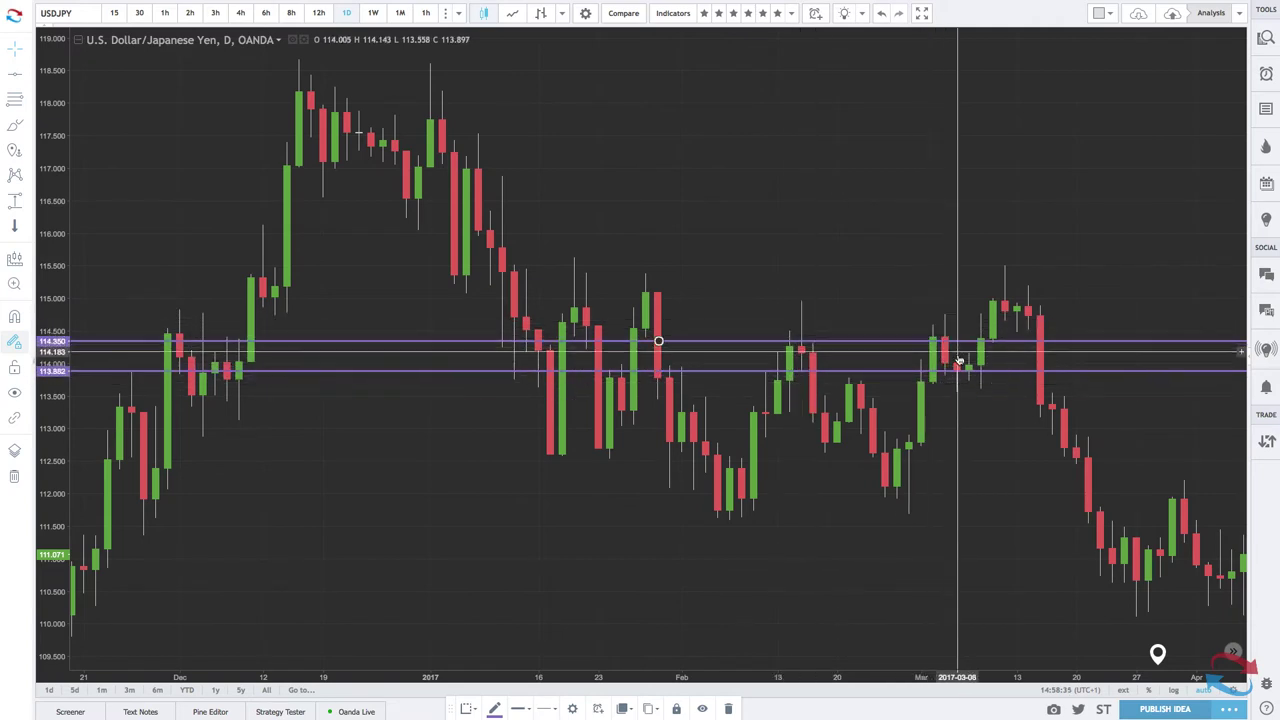
pyautogui.hscroll(10, 950, 345)
pyautogui.scroll(5, 955, 368)
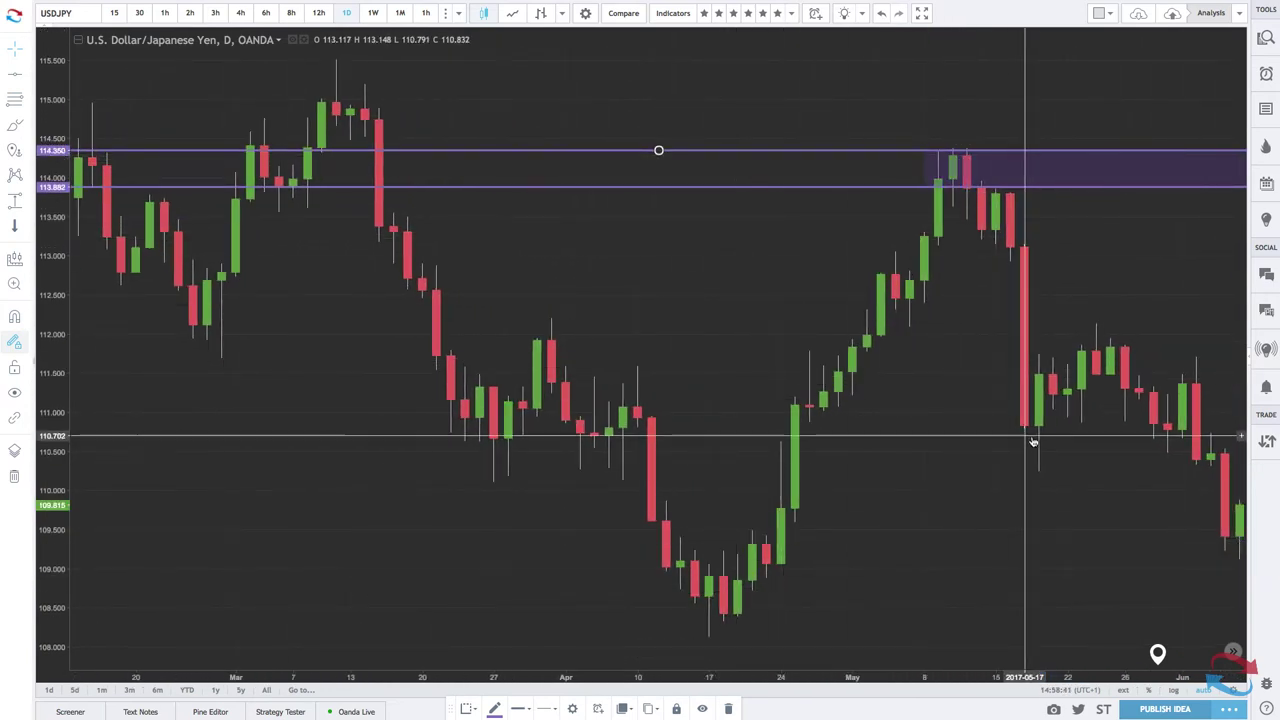
pyautogui.hscroll(5, 1097, 455)
pyautogui.hscroll(3, 1097, 455)
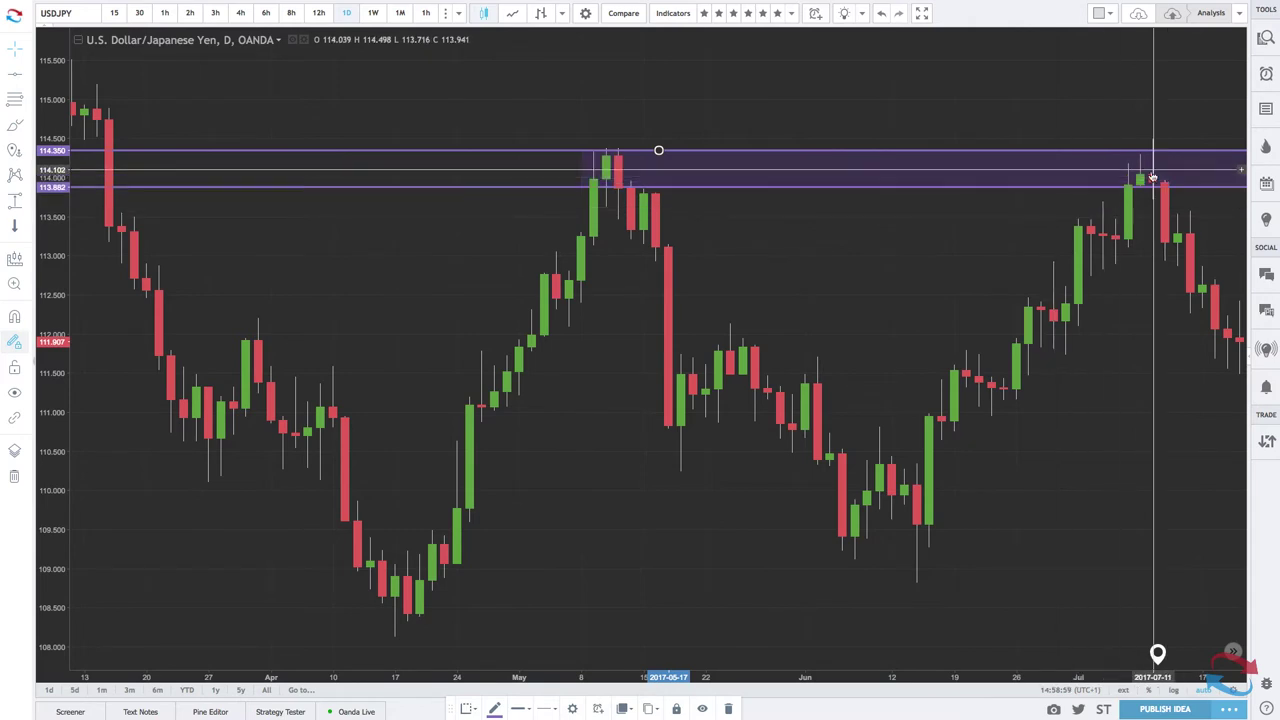
pyautogui.scroll(1, 1145, 187)
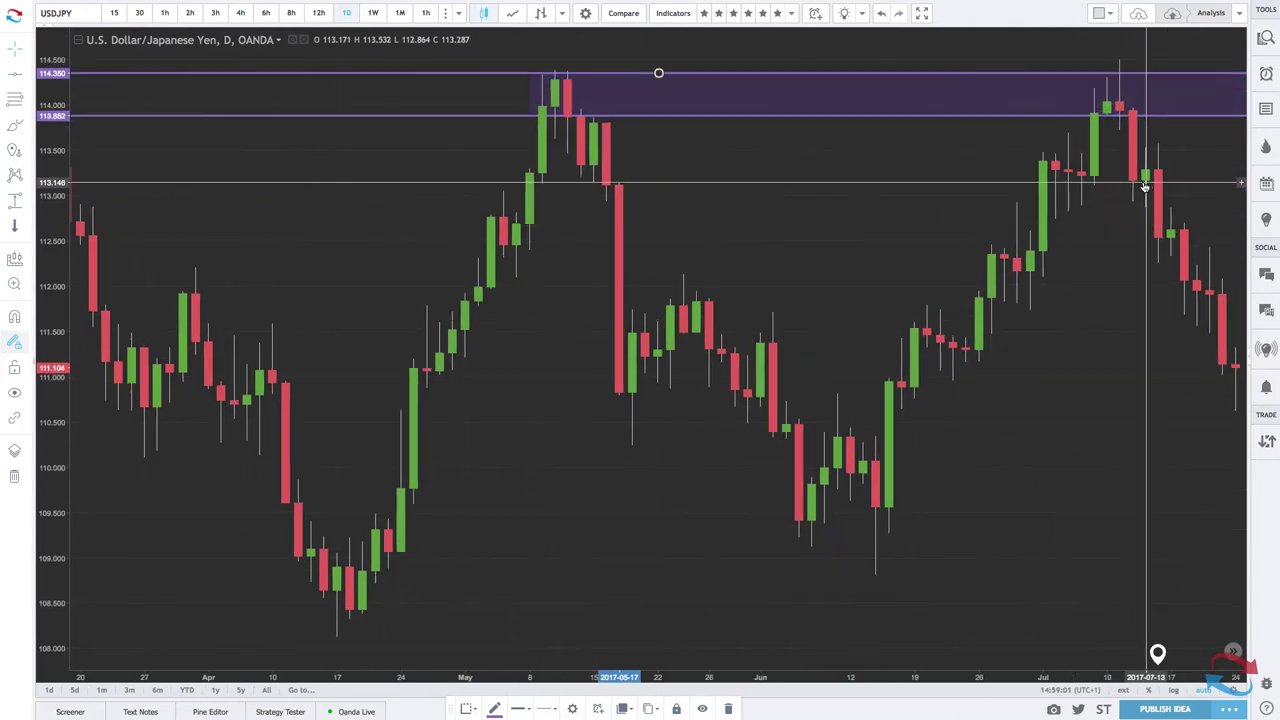
pyautogui.rightClick(1144, 184)
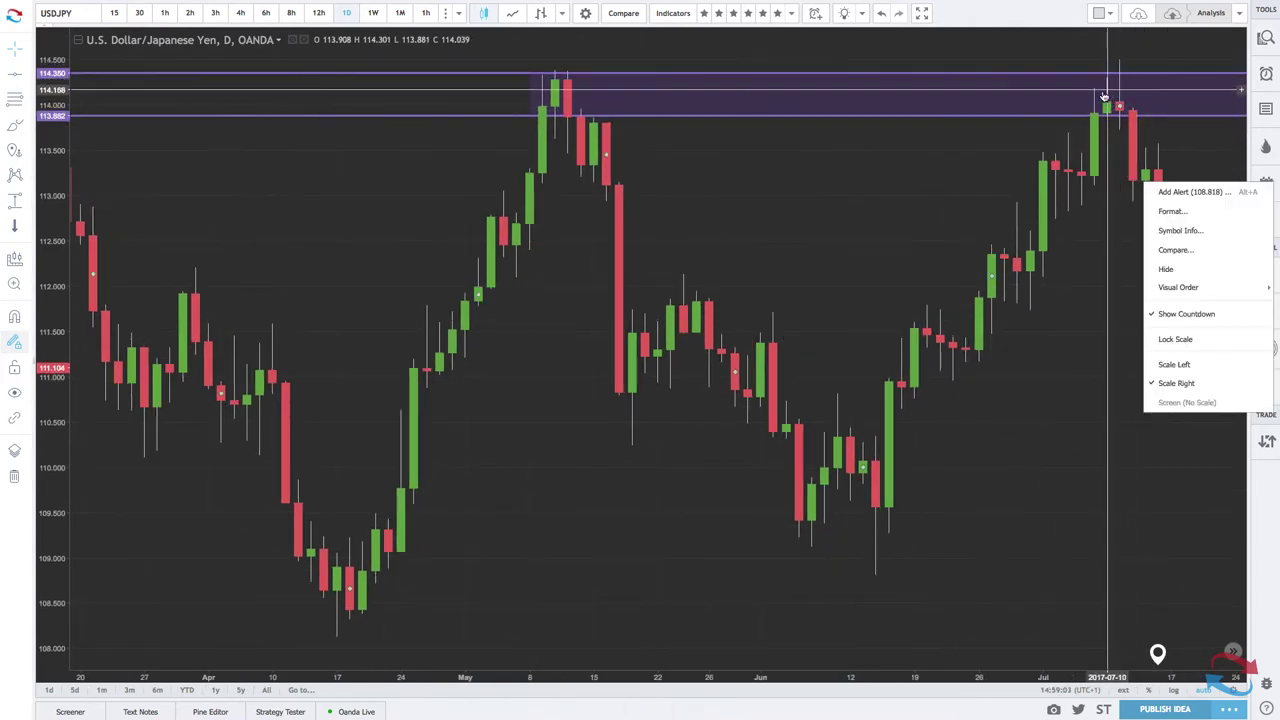
pyautogui.click(1105, 99)
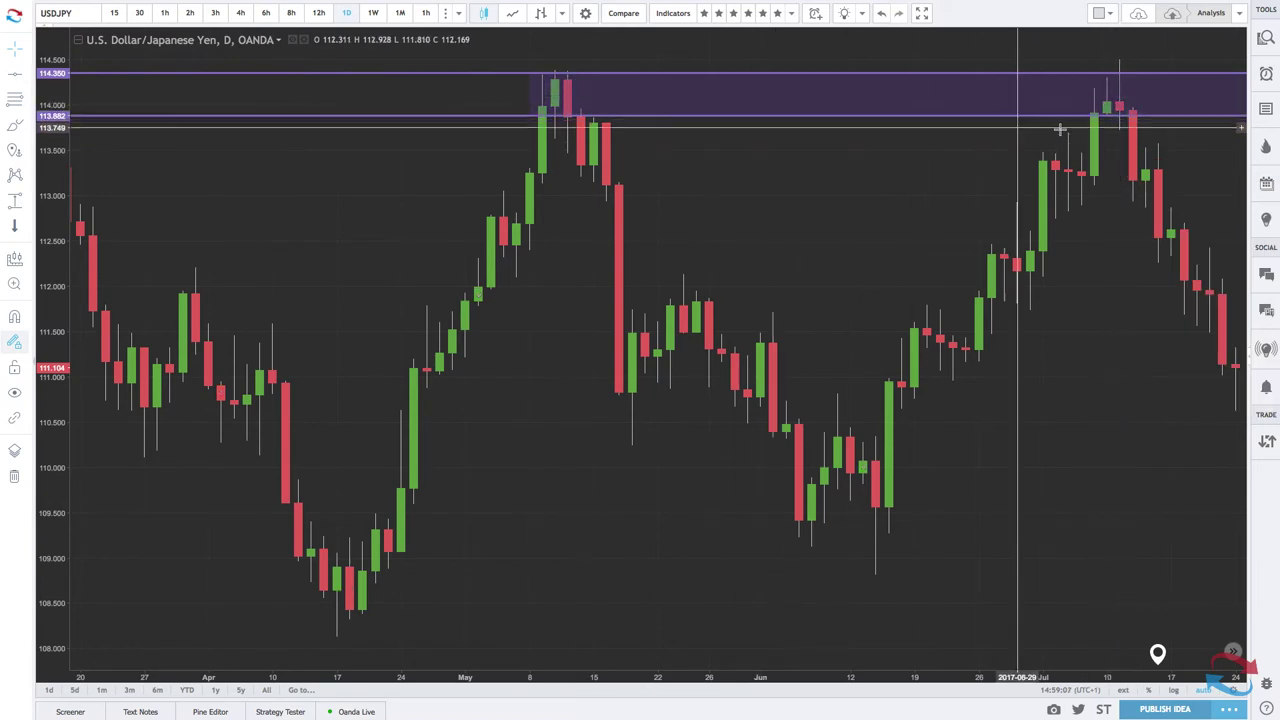
# - Widen the view to show bars from March to August
pyautogui.scroll(-5, 1122, 138)
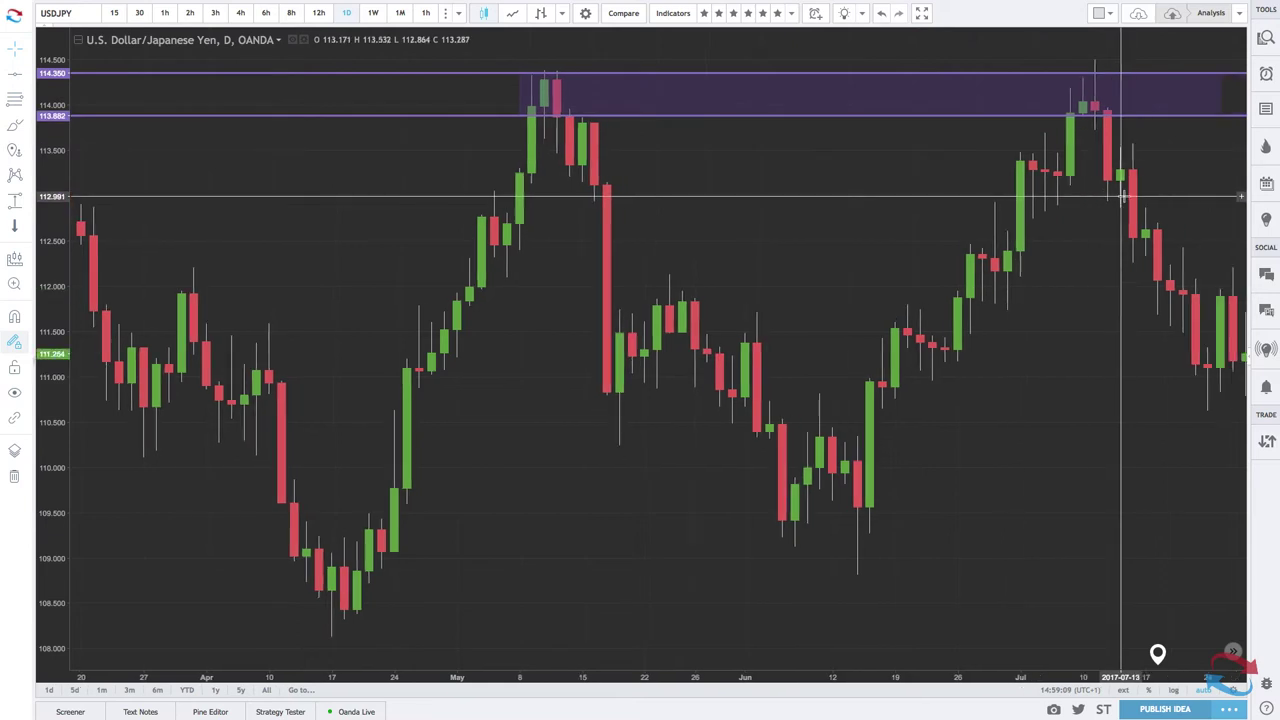
pyautogui.moveTo(1128, 140); pyautogui.dragTo(962, 124)
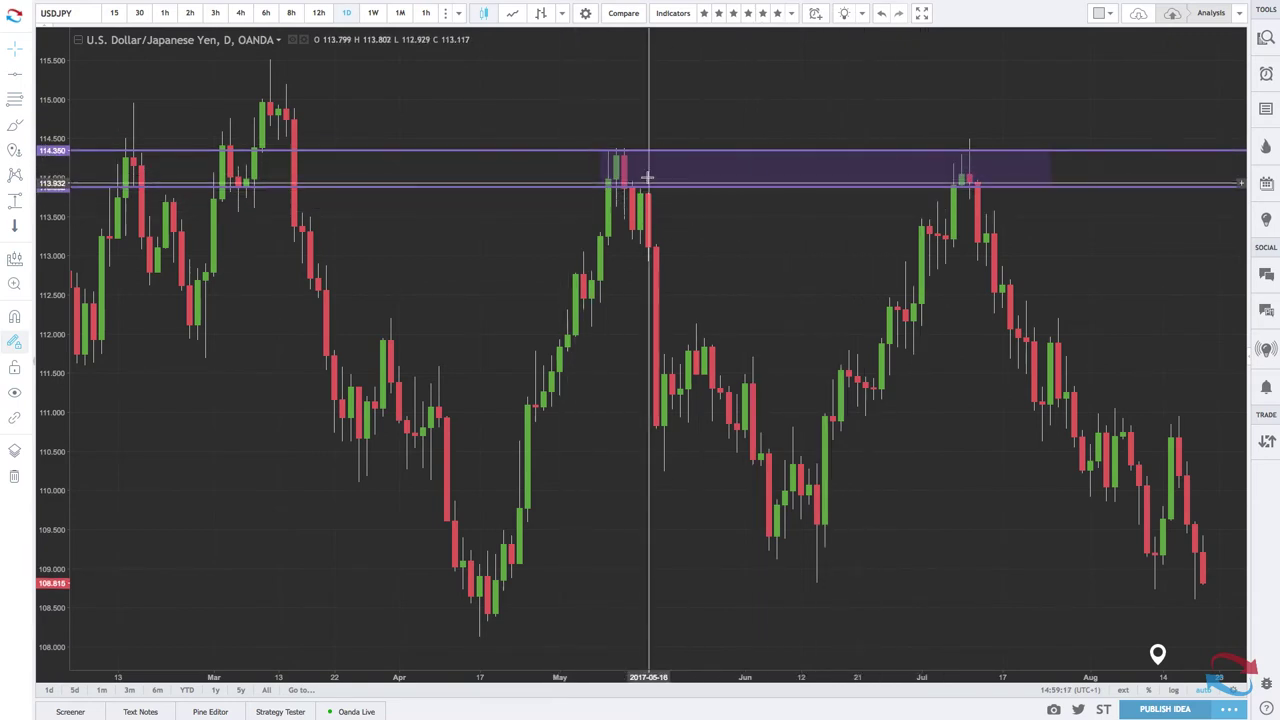
pyautogui.scroll(-5, 612, 193)
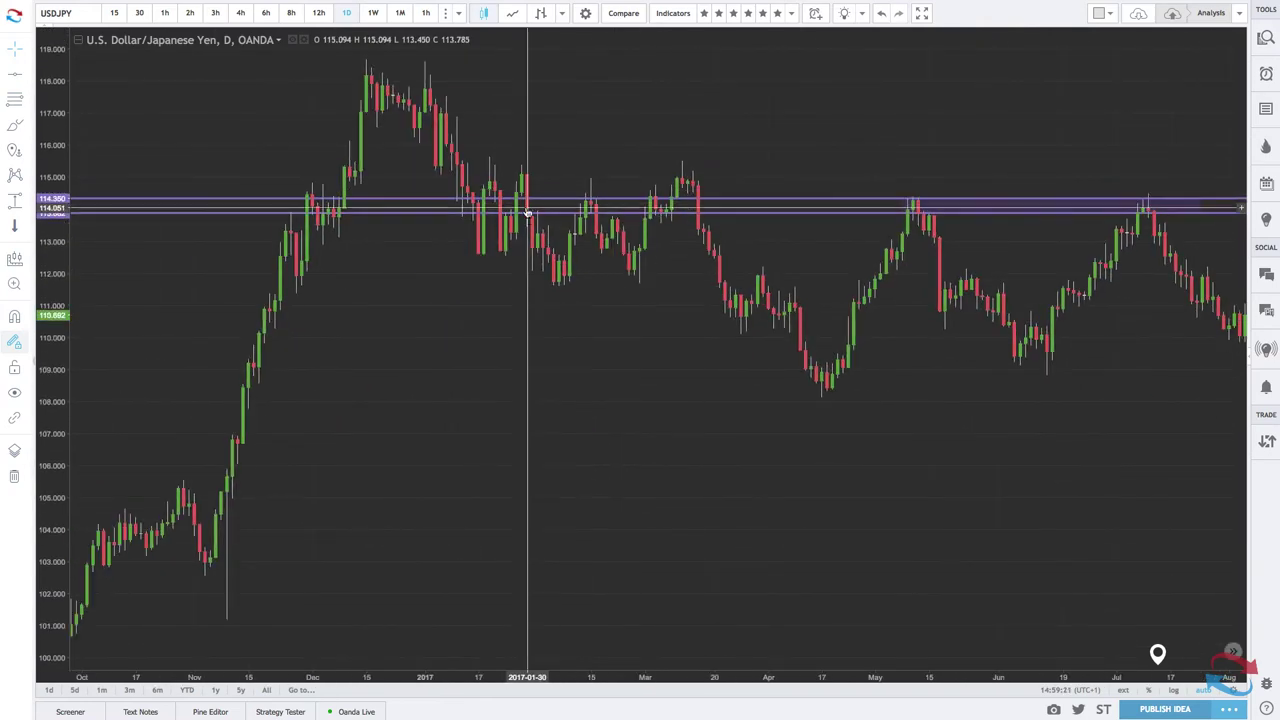
pyautogui.scroll(-5, 529, 212)
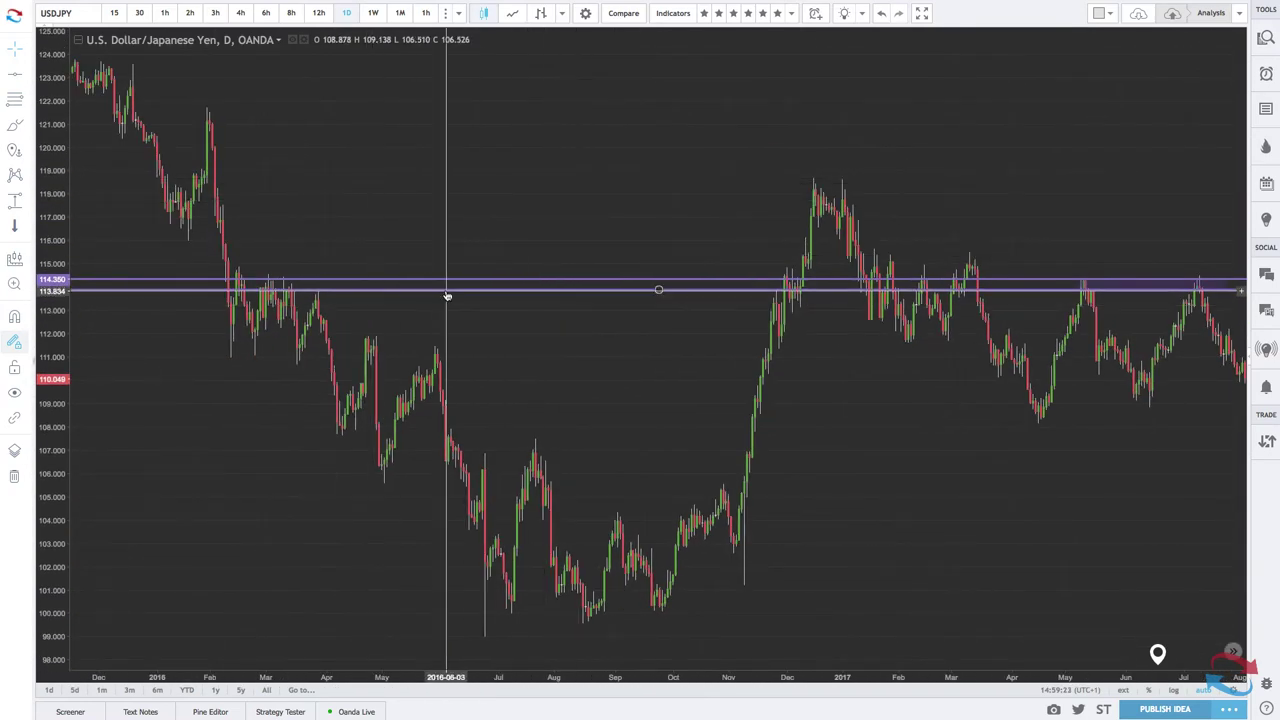
pyautogui.scroll(-5, 446, 295)
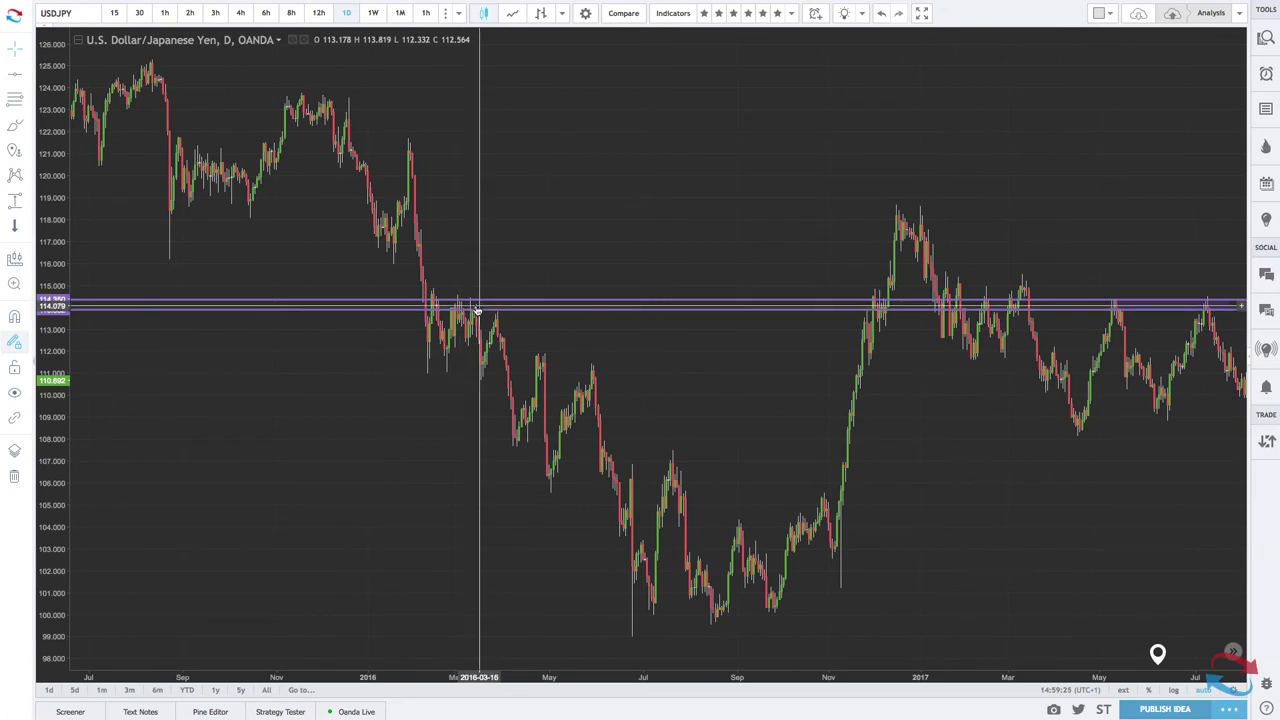
pyautogui.scroll(6, 515, 303)
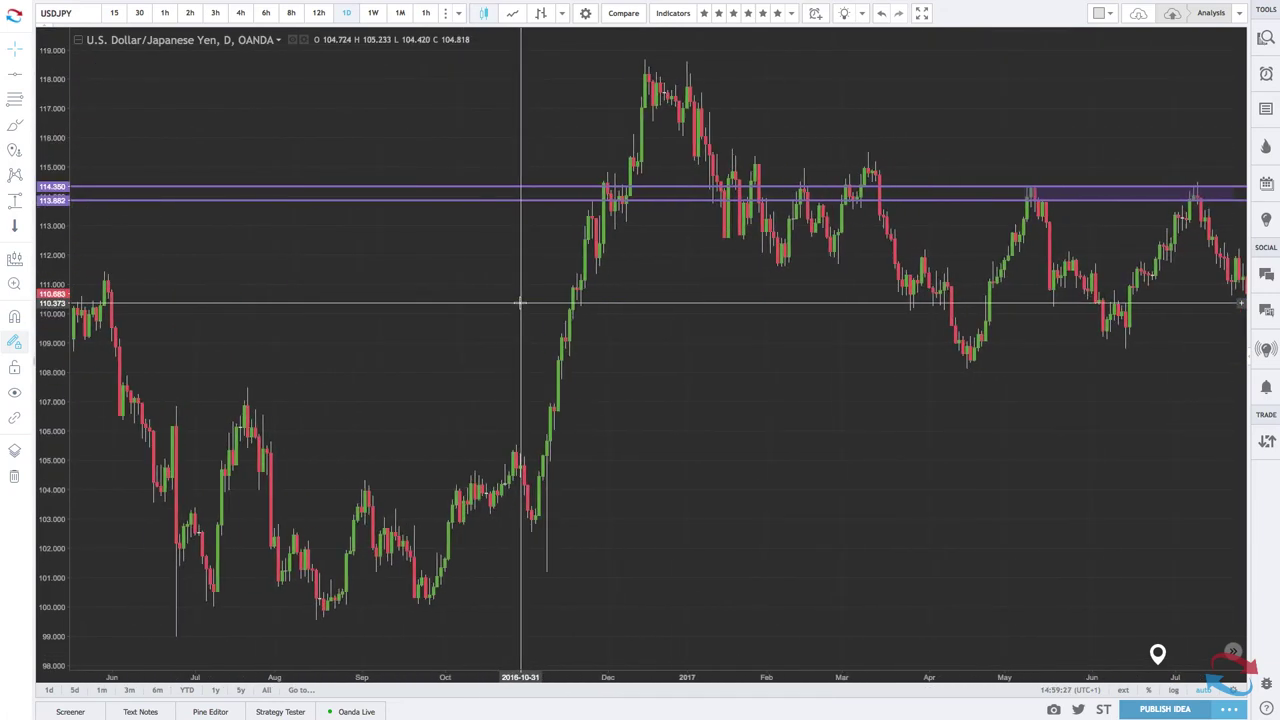
pyautogui.scroll(6, 752, 253)
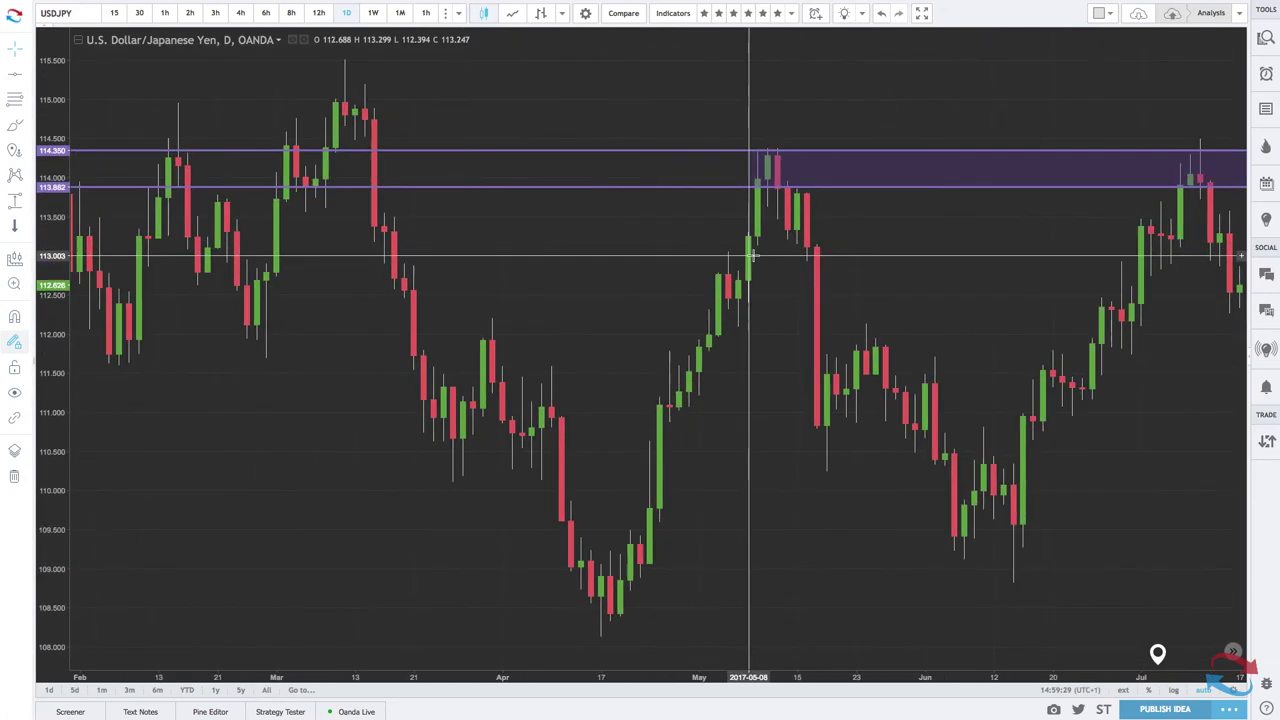
pyautogui.hscroll(5, 752, 255)
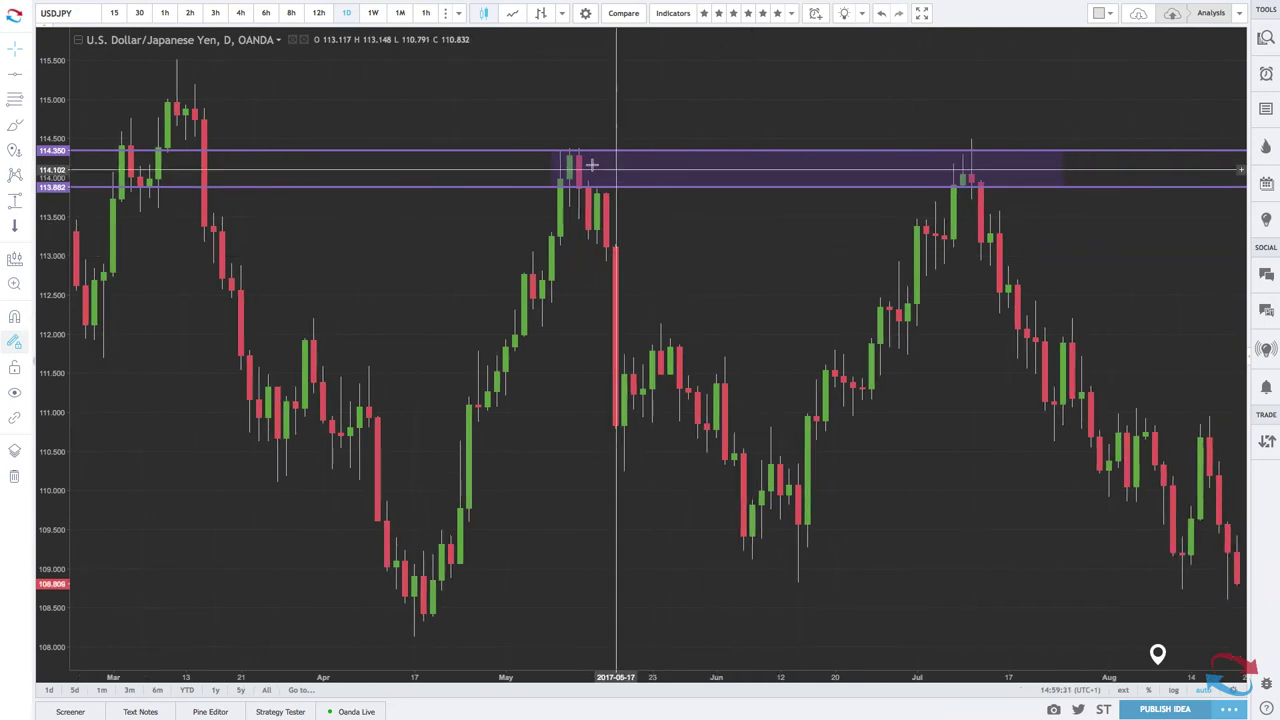
# - Trim the zone's top edge down to 114.350
pyautogui.moveTo(543, 157); pyautogui.dragTo(556, 151)
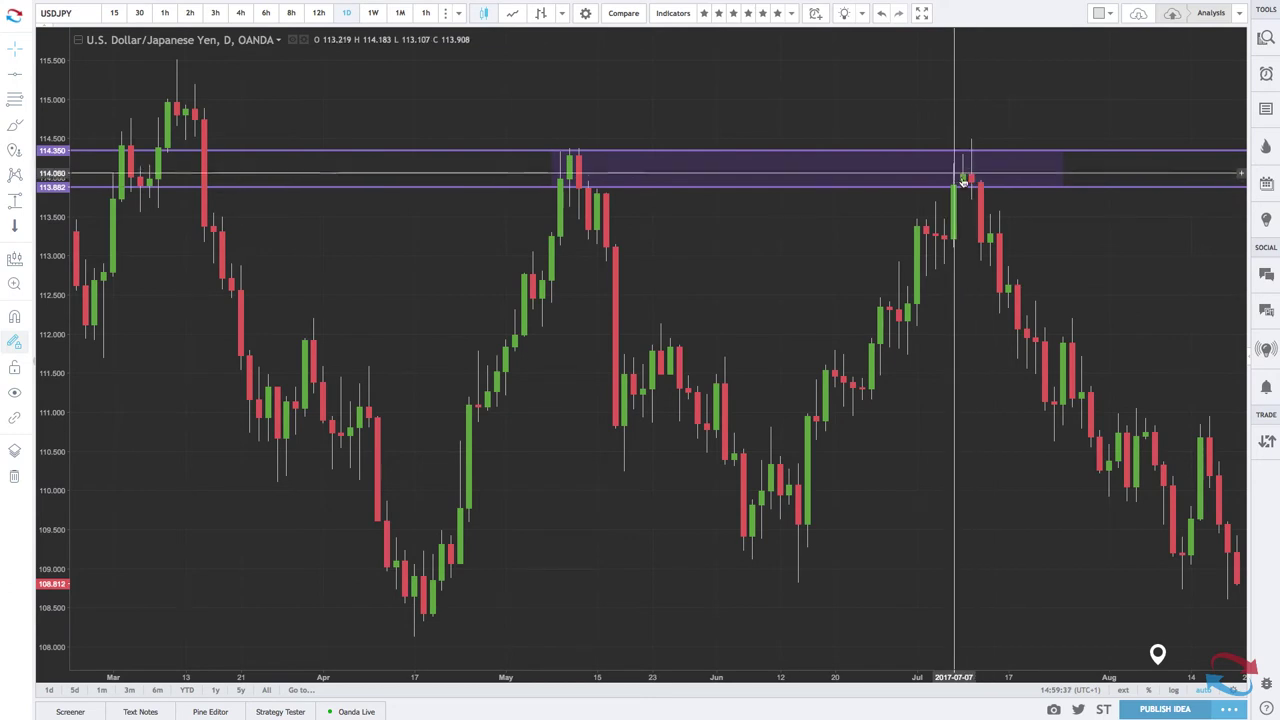
pyautogui.scroll(3, 965, 185)
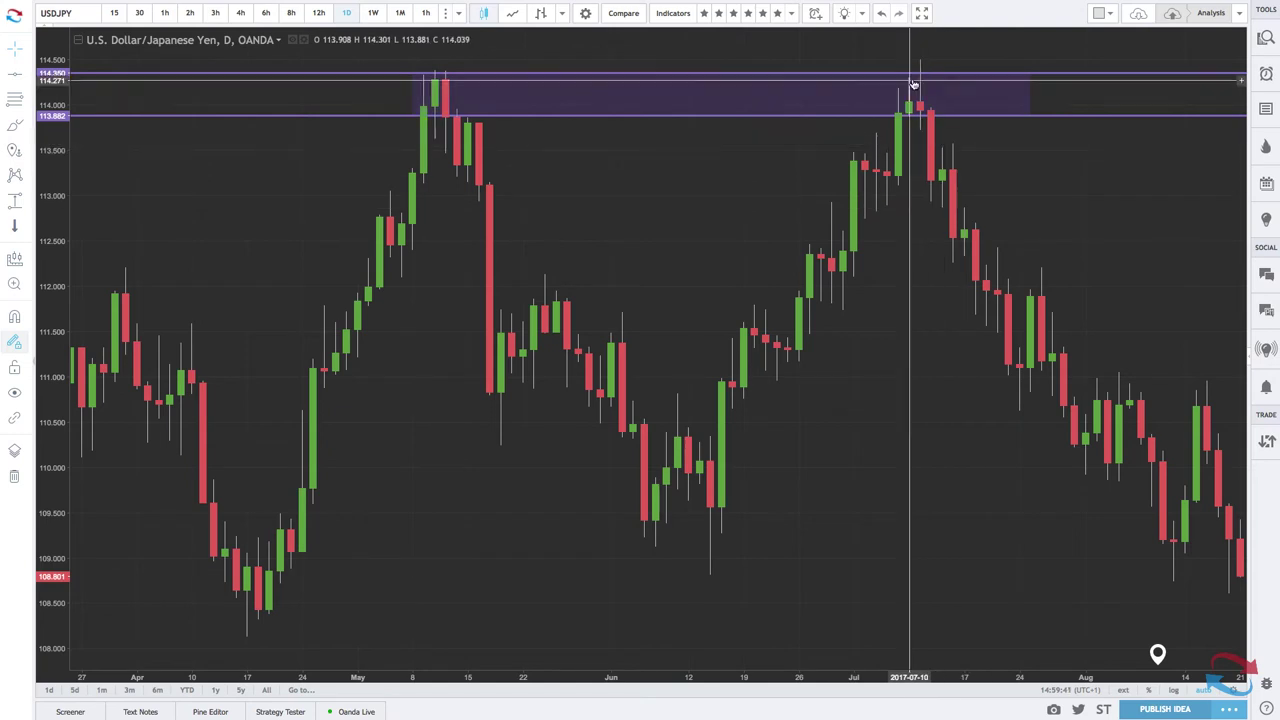
pyautogui.hscroll(2, 898, 110)
pyautogui.scroll(-2, 674, 89)
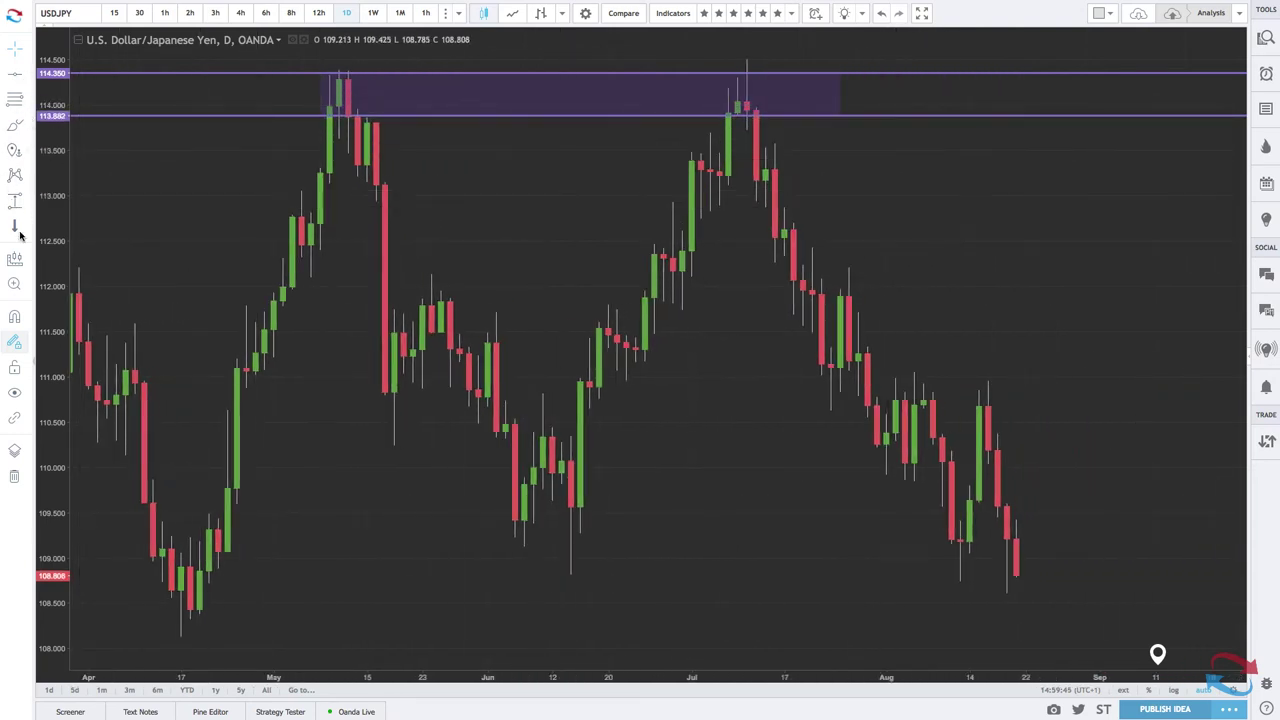
# - Brush a blue curve from late July rising into the zone, plus a small hook above the July peak
pyautogui.click(14, 127)
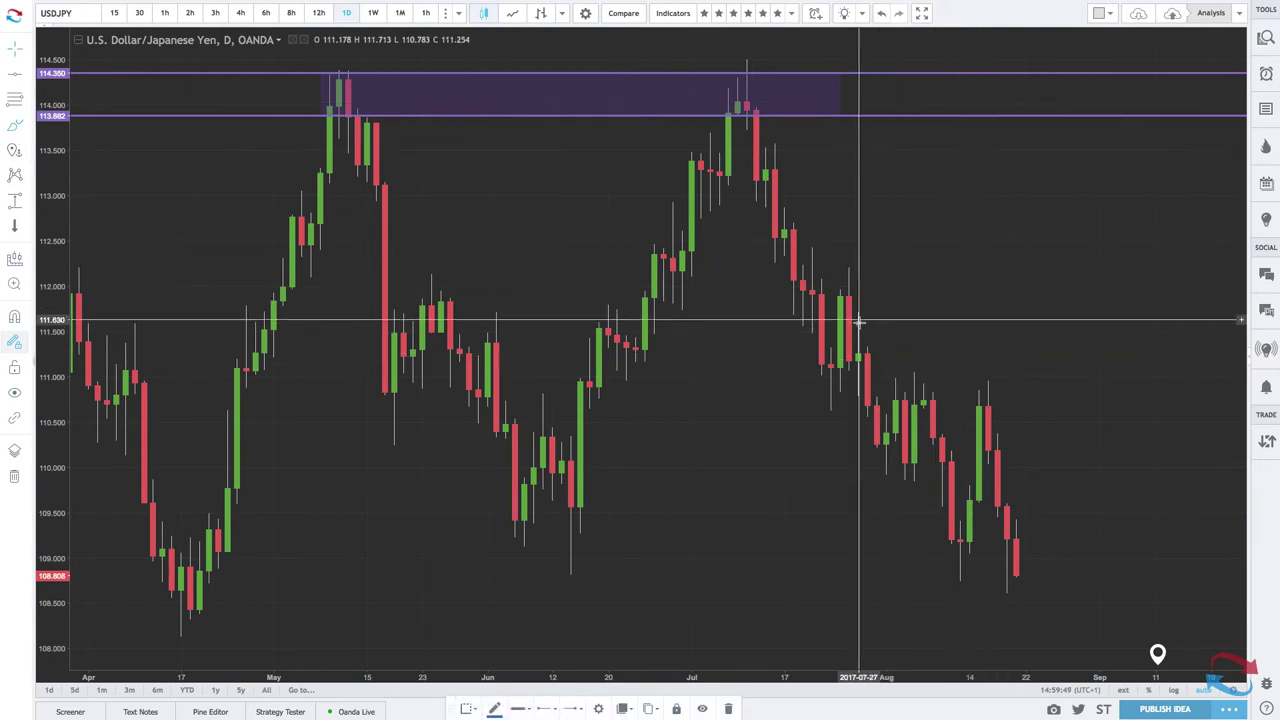
pyautogui.moveTo(858, 324)
pyautogui.mouseDown()
pyautogui.moveTo(963, 86)
pyautogui.moveTo(1054, 259)
pyautogui.mouseUp()
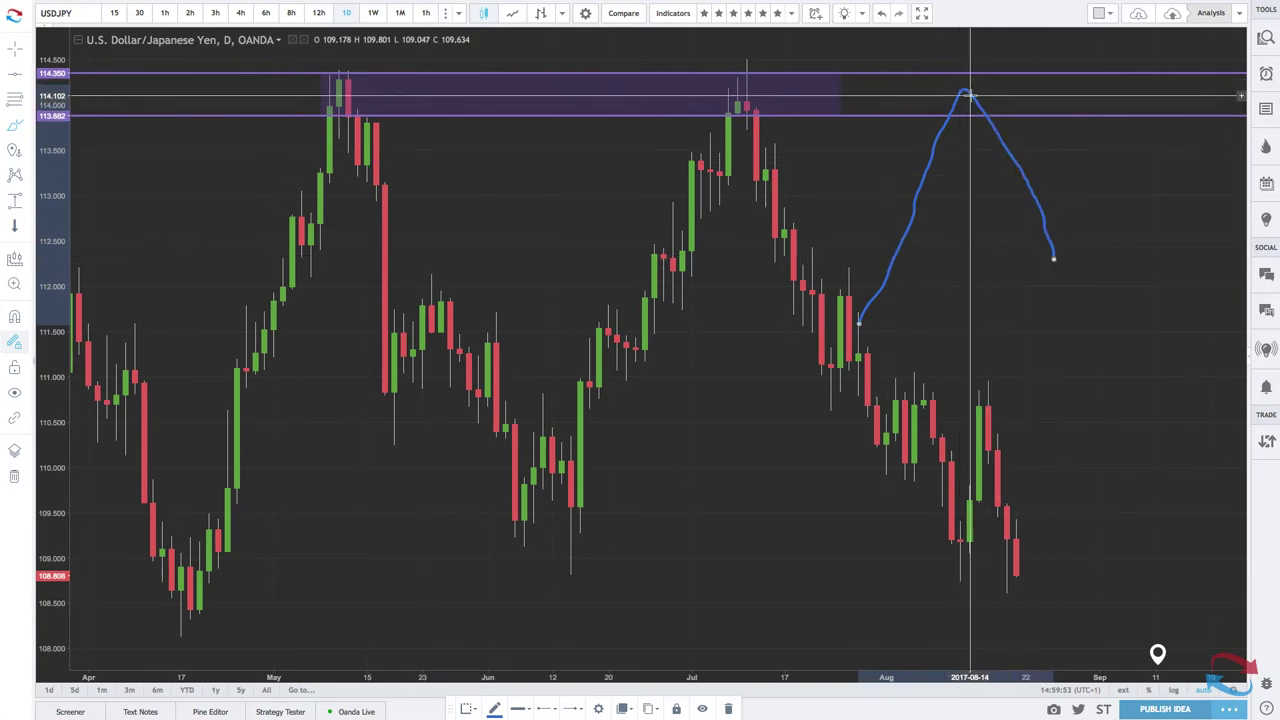
pyautogui.hscroll(2, 870, 60)
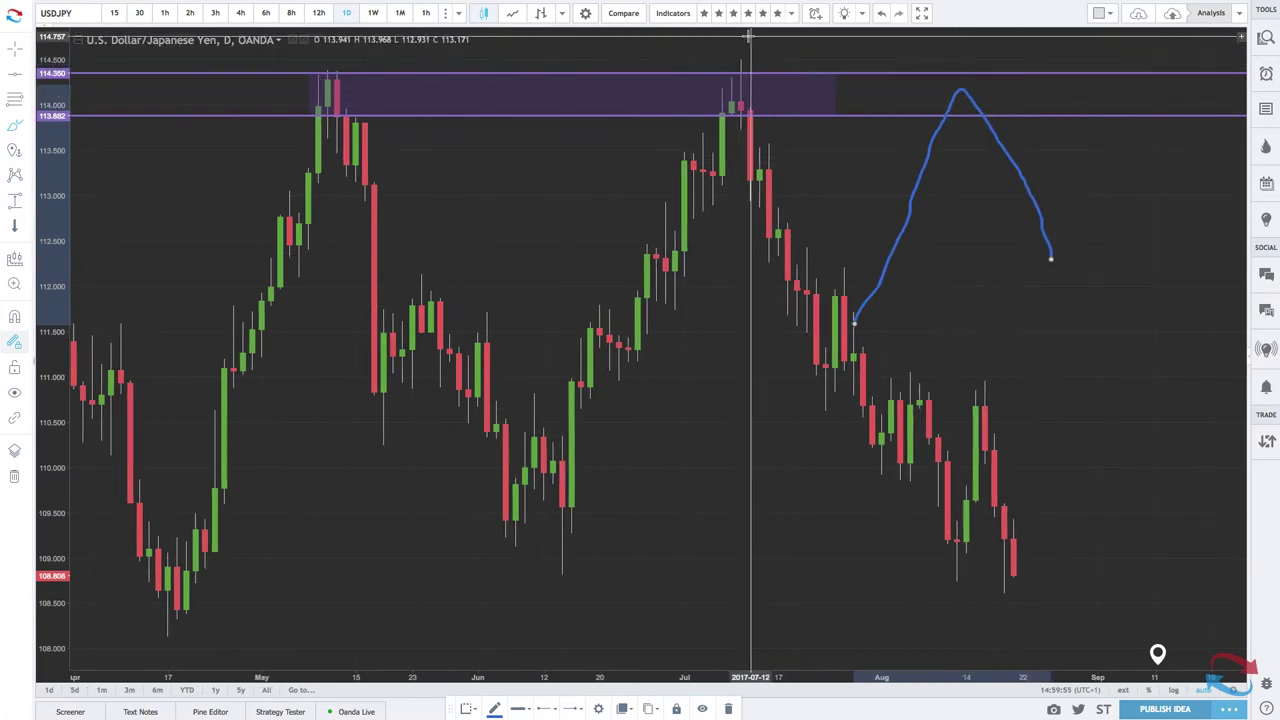
pyautogui.moveTo(748, 40); pyautogui.dragTo(768, 55)
pyautogui.scroll(-5, 610, 59)
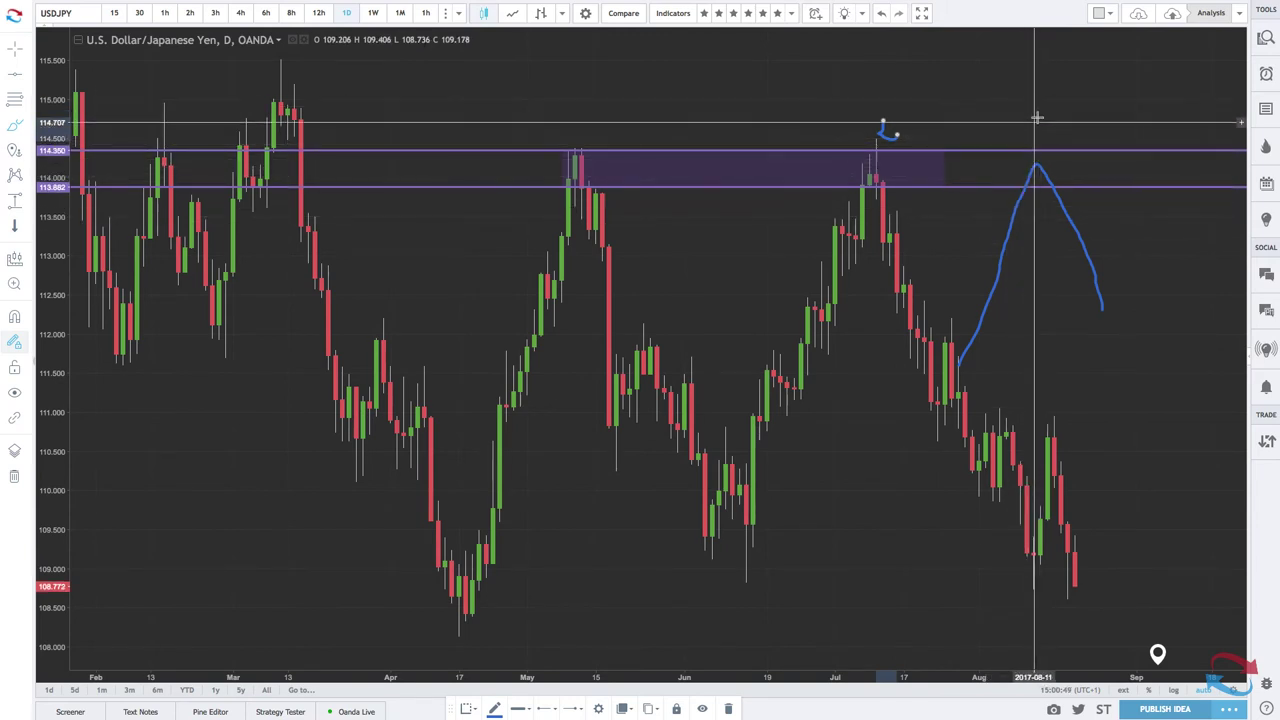
# - After one more short stroke, delete the blue curve sketch and the small mark above the zone
pyautogui.moveTo(1034, 108)
pyautogui.mouseDown()
pyautogui.moveTo(1033, 145)
pyautogui.moveTo(1042, 155)
pyautogui.moveTo(1054, 142)
pyautogui.mouseUp()
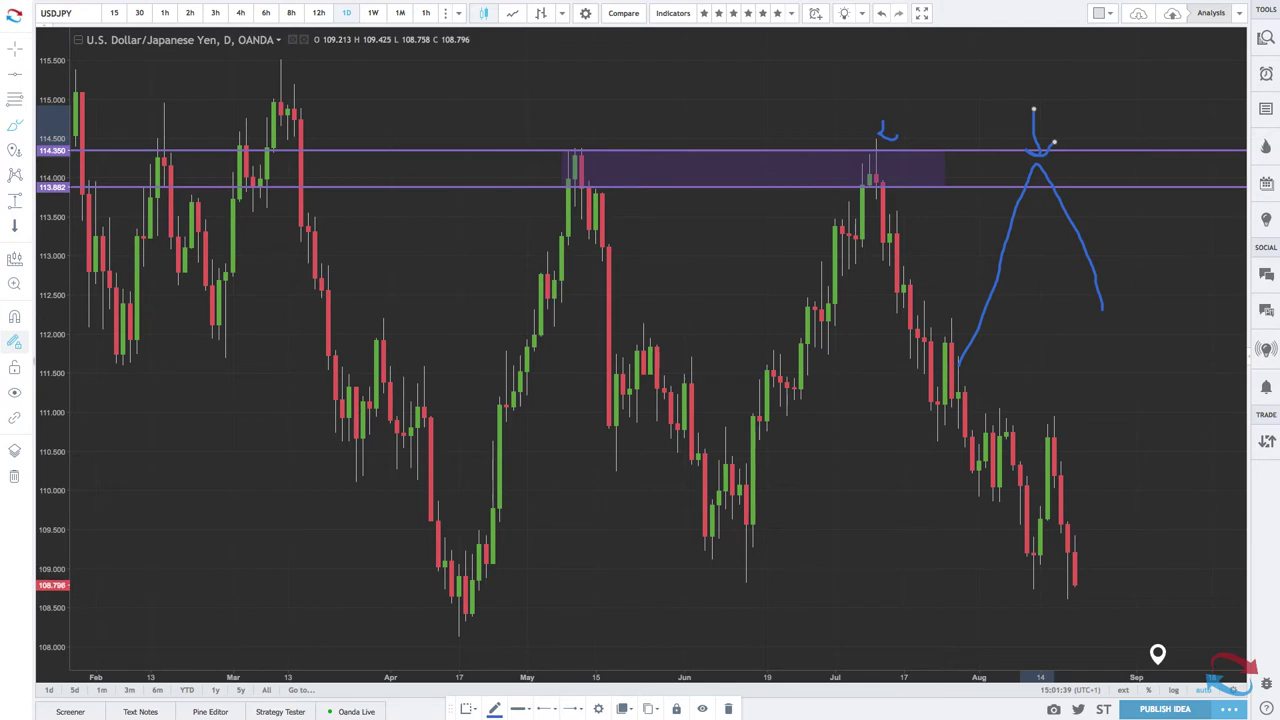
pyautogui.scroll(2, 929, 71)
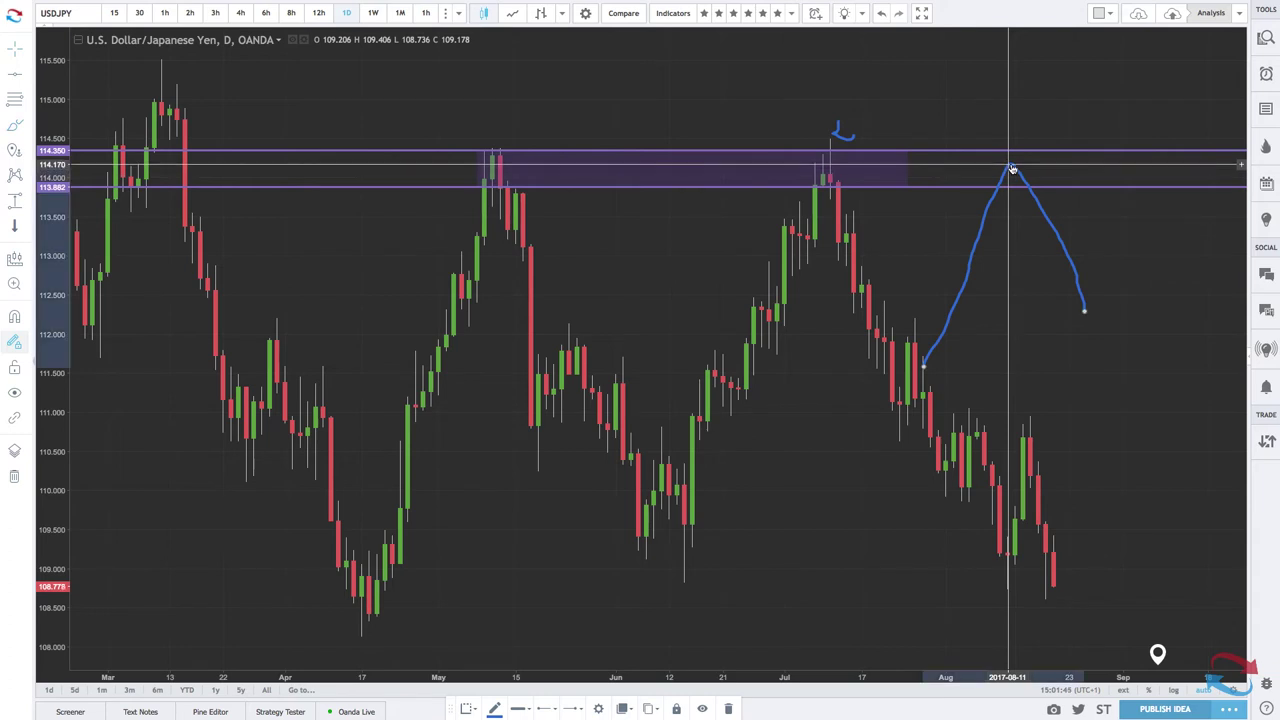
pyautogui.press('Delete')
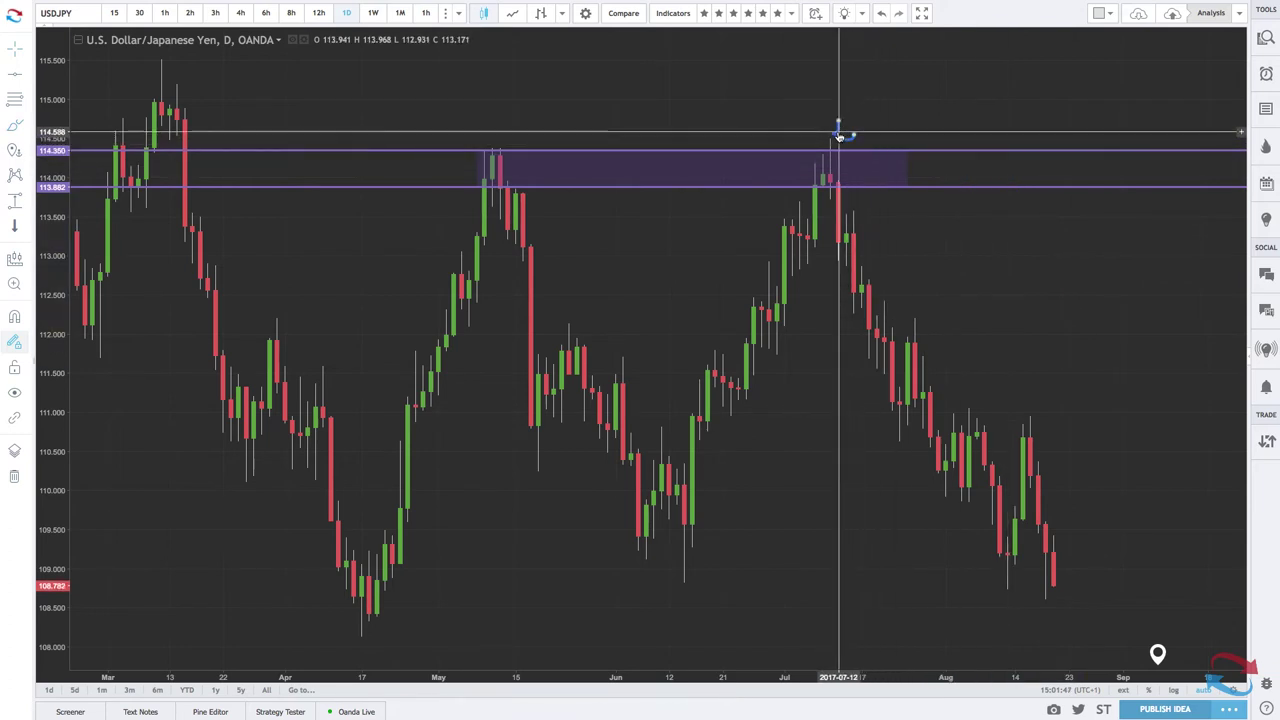
pyautogui.press('Delete')
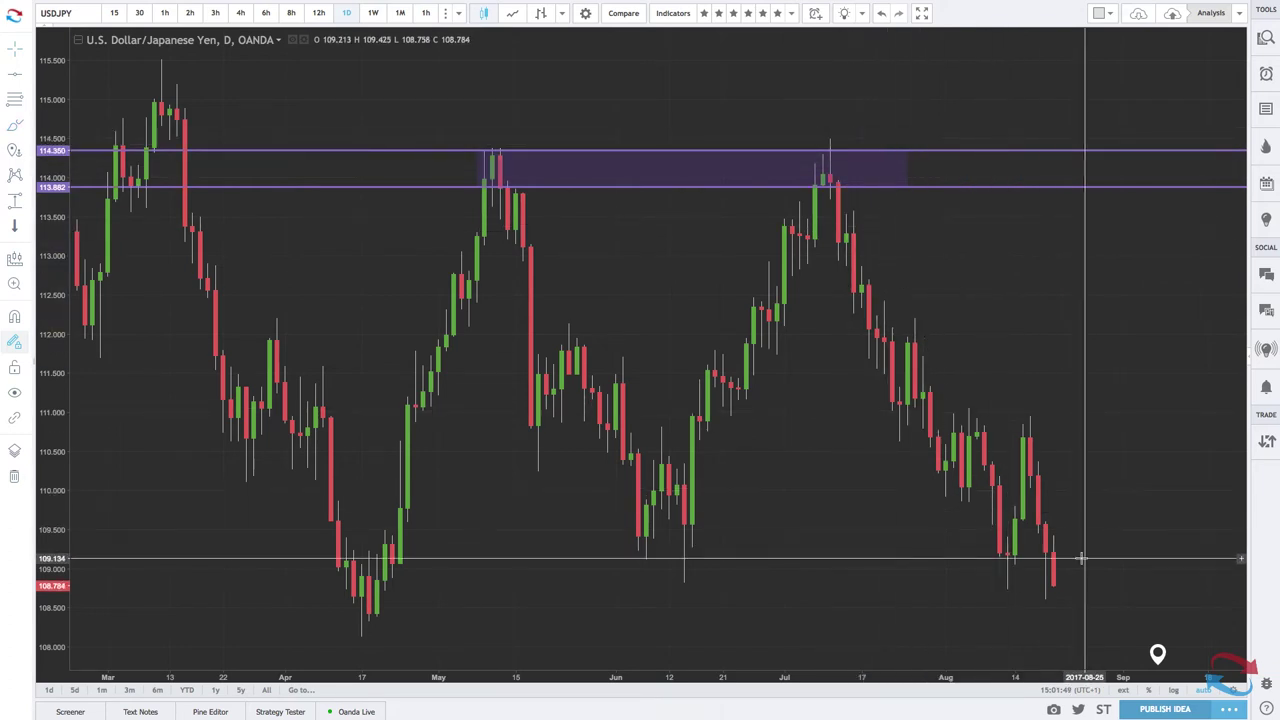
pyautogui.moveTo(1157, 653)
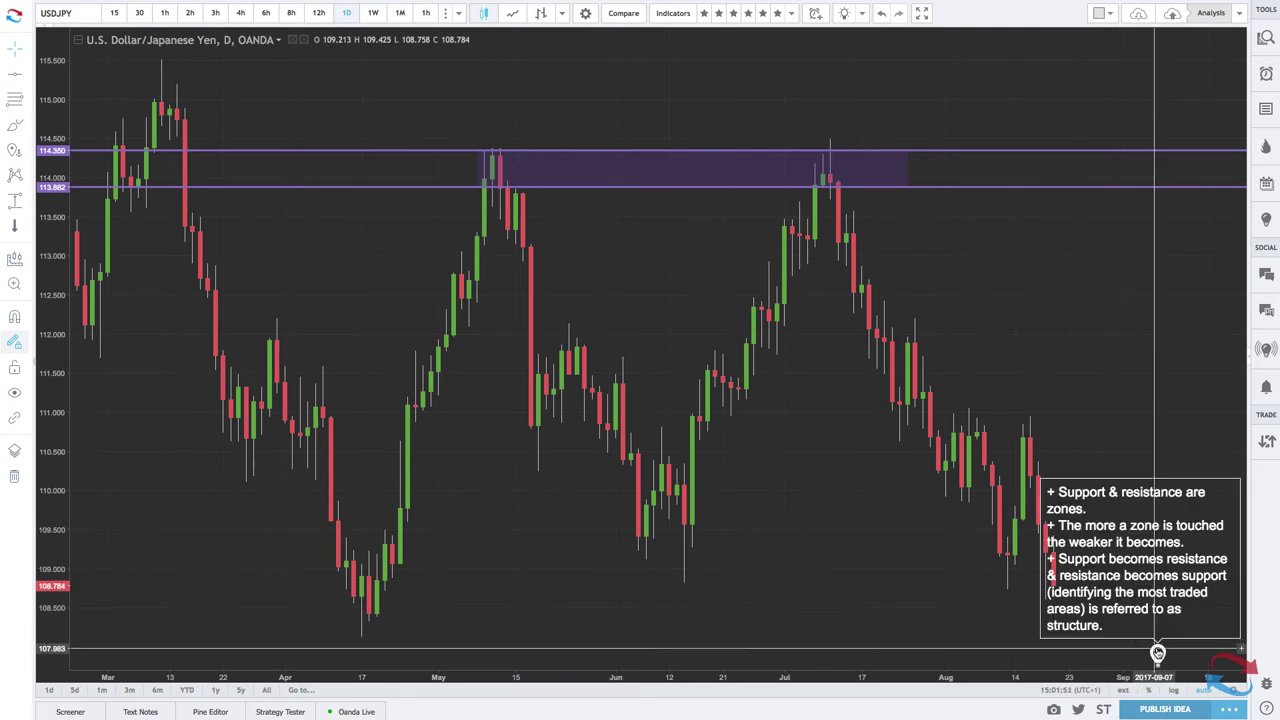
pyautogui.scroll(5, 857, 491)
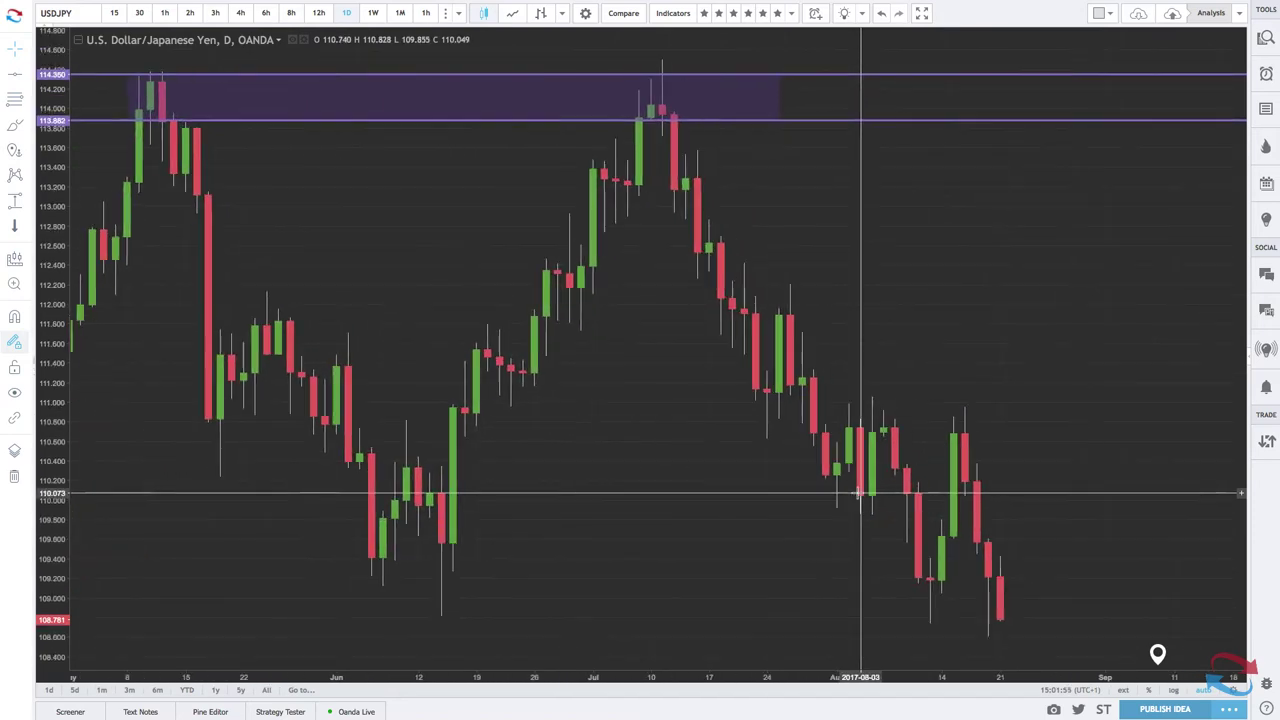
pyautogui.scroll(-5, 892, 395)
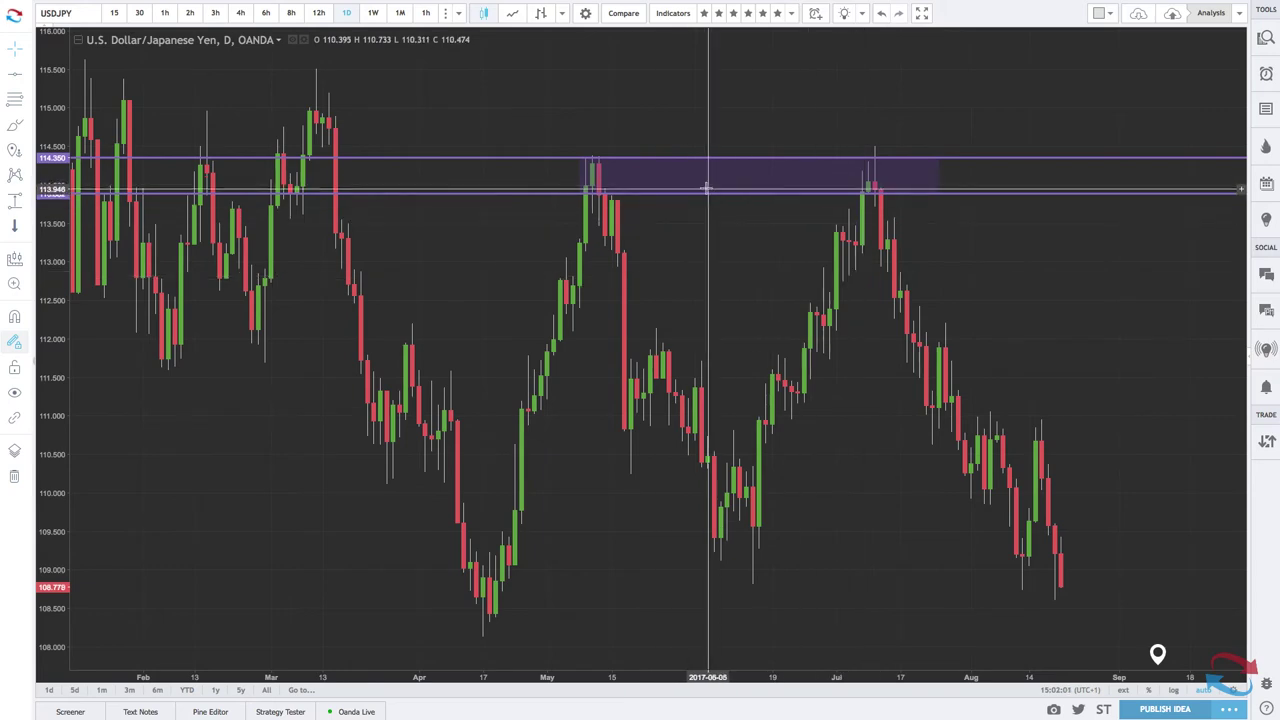
pyautogui.scroll(3, 662, 207)
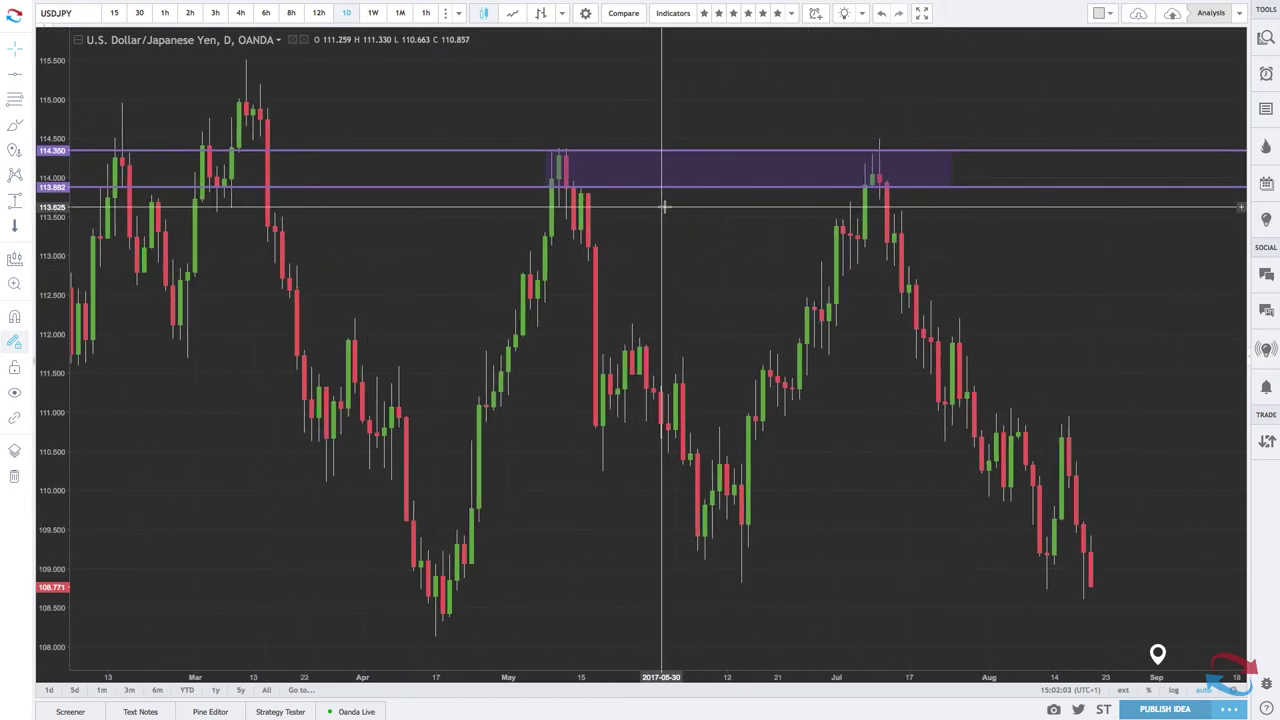
pyautogui.scroll(-3, 662, 207)
pyautogui.scroll(3, 662, 207)
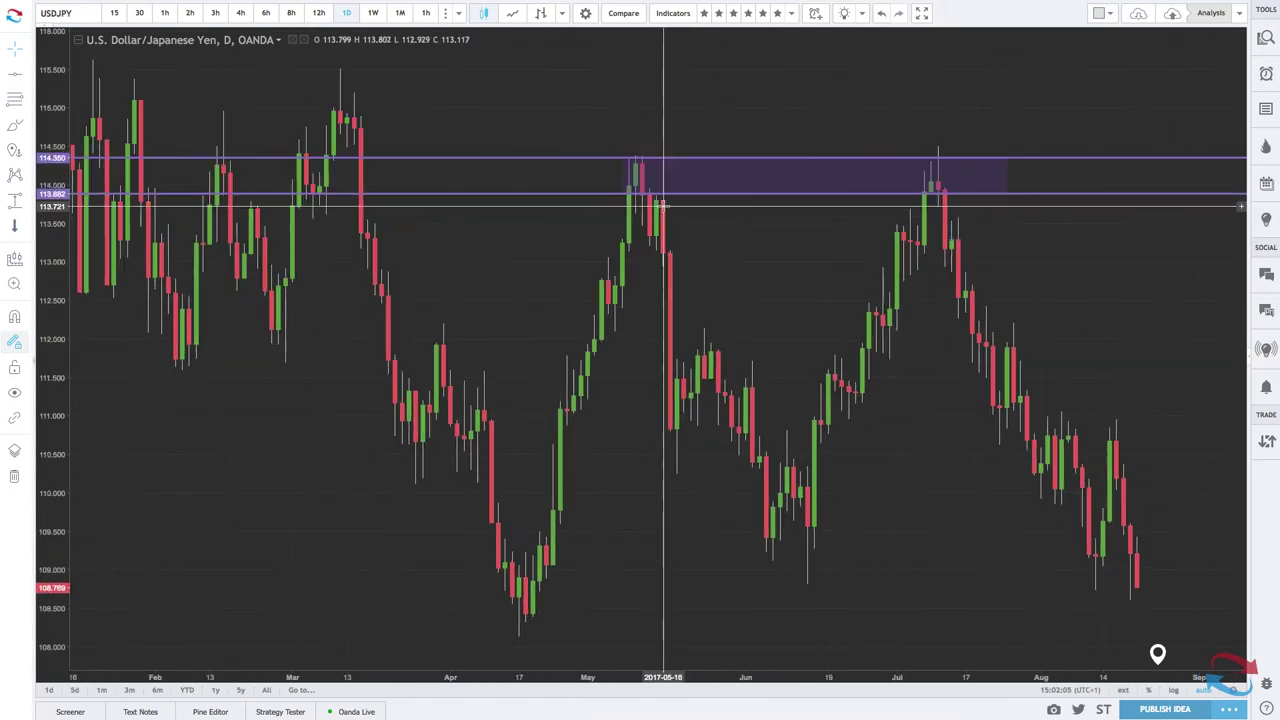
pyautogui.scroll(1, 662, 207)
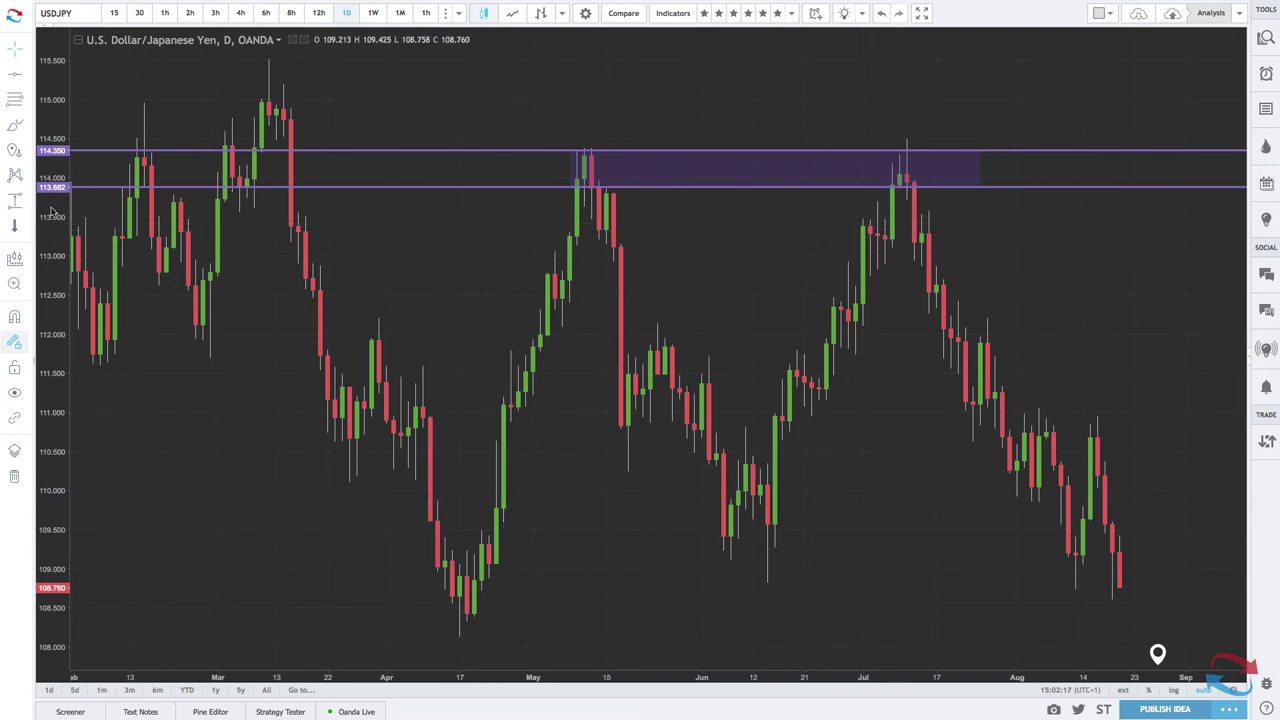
# - Pan to the empty space between 115.5 and 123 and brush a three-peak wave above 118
pyautogui.moveTo(600, 114); pyautogui.dragTo(562, 472)
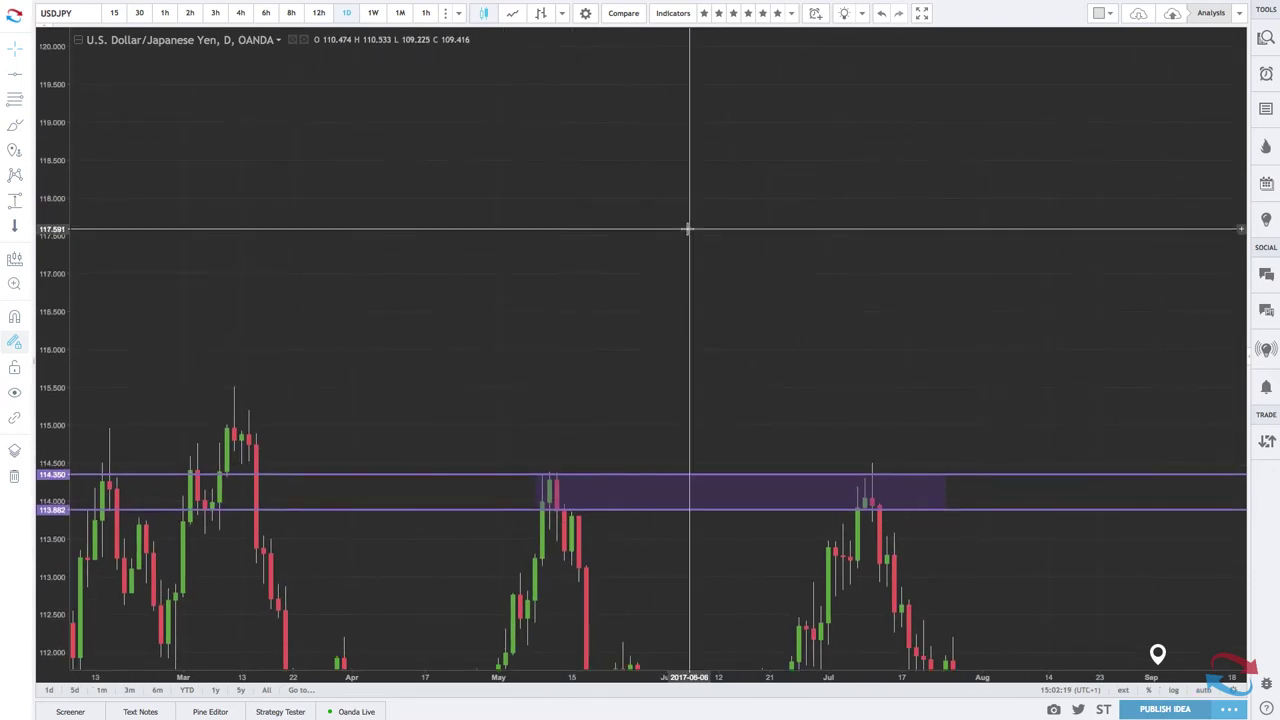
pyautogui.moveTo(688, 229); pyautogui.dragTo(626, 457)
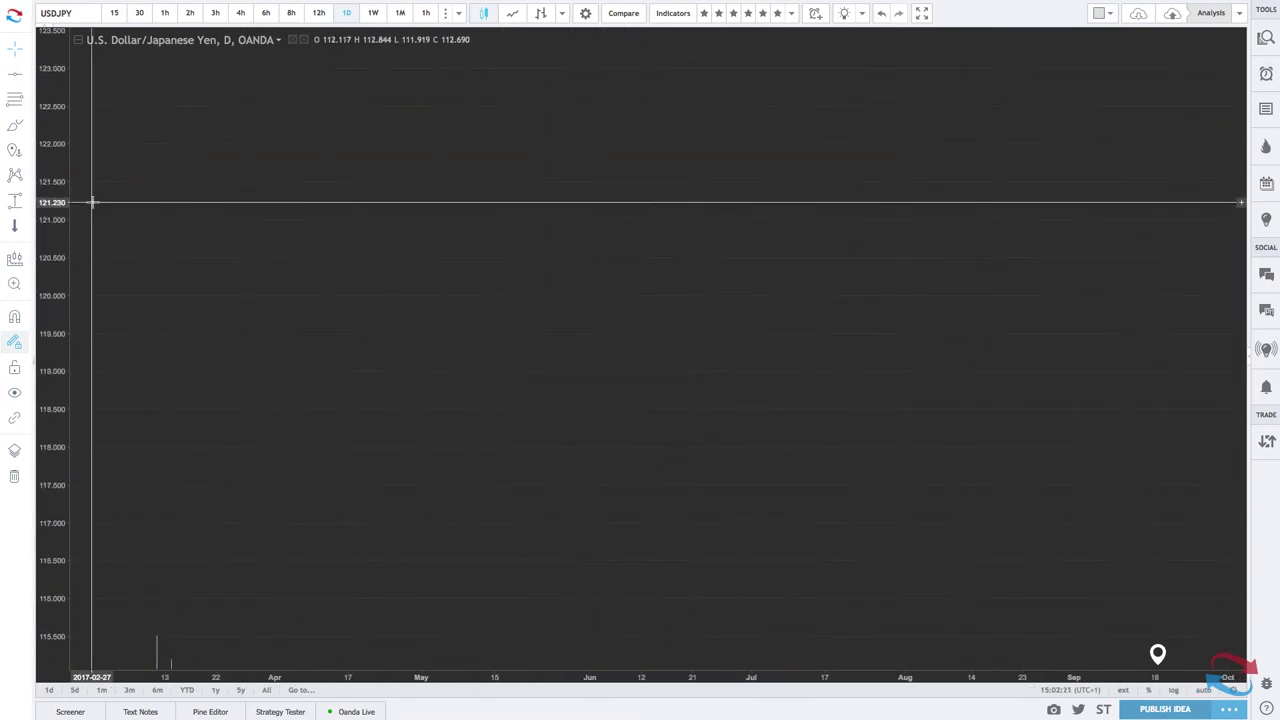
pyautogui.click(15, 126)
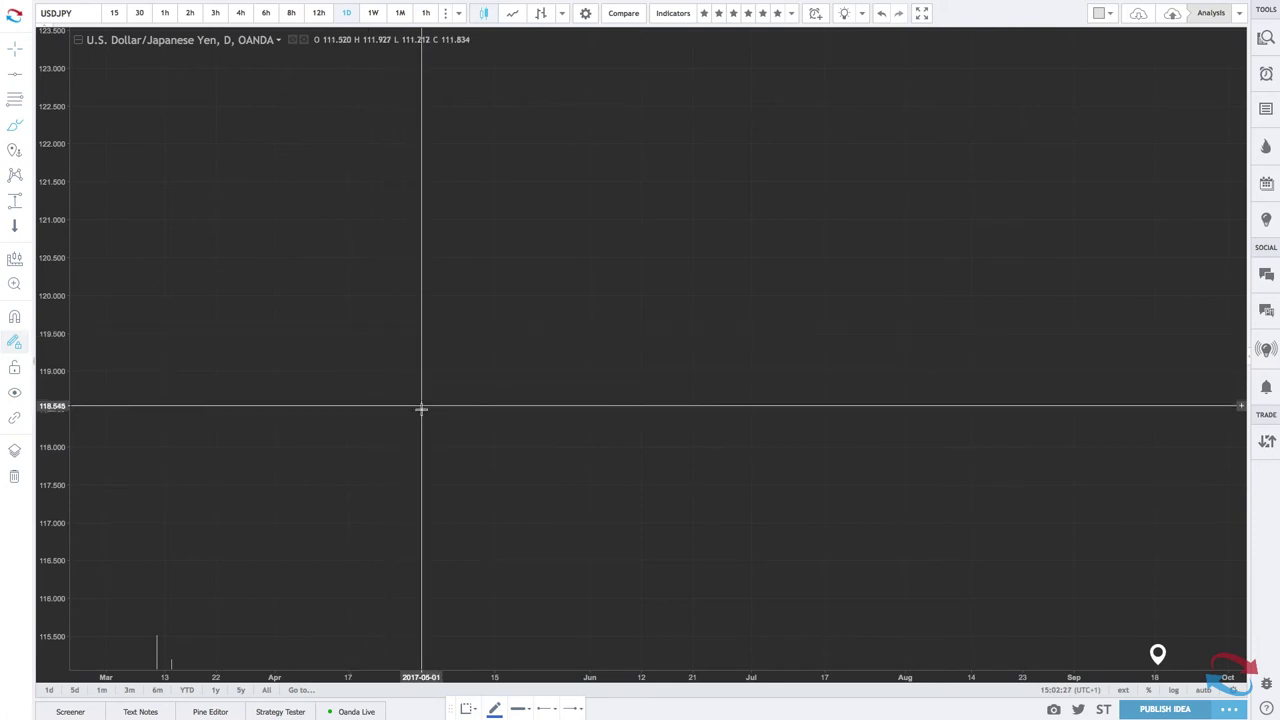
pyautogui.moveTo(324, 436)
pyautogui.mouseDown()
pyautogui.moveTo(406, 197)
pyautogui.moveTo(423, 183)
pyautogui.moveTo(505, 423)
pyautogui.moveTo(589, 177)
pyautogui.moveTo(617, 191)
pyautogui.moveTo(680, 429)
pyautogui.moveTo(820, 189)
pyautogui.moveTo(871, 200)
pyautogui.moveTo(933, 439)
pyautogui.mouseUp()
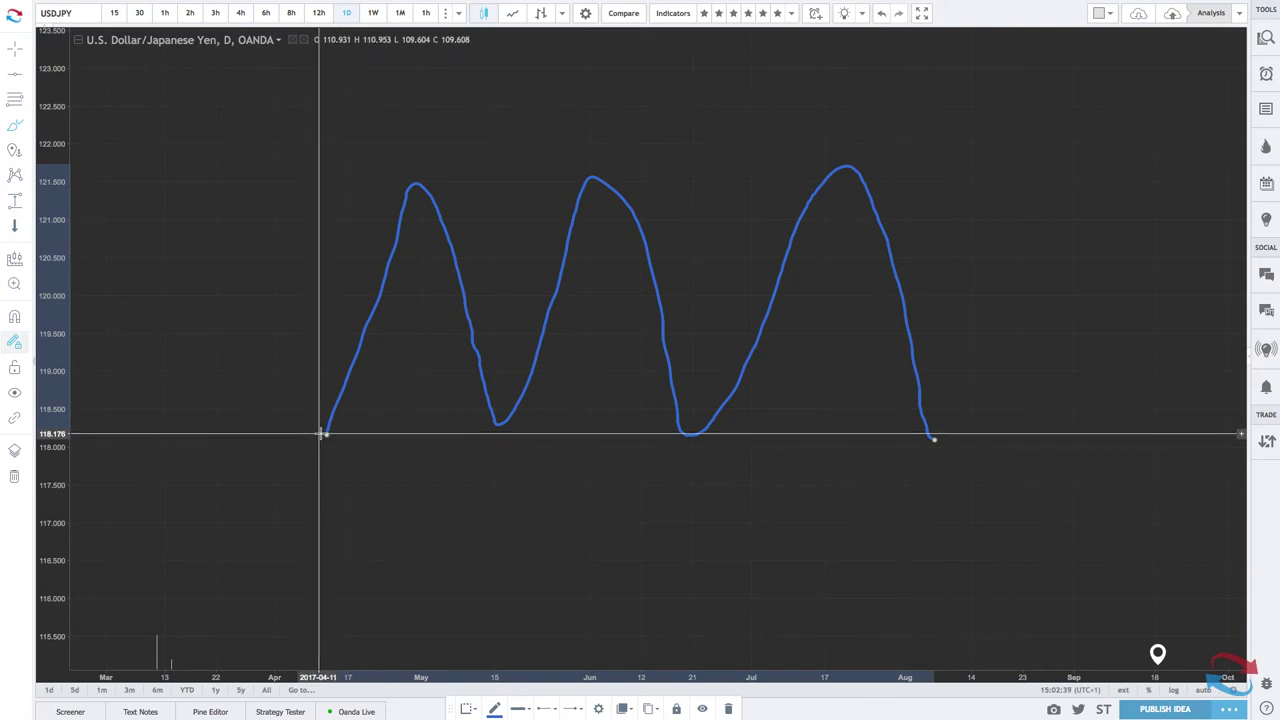
# - Draw freehand lines near 118.2 and 121.6 around the wave, plus a small falling curve near 117
pyautogui.moveTo(322, 433); pyautogui.dragTo(1118, 433)
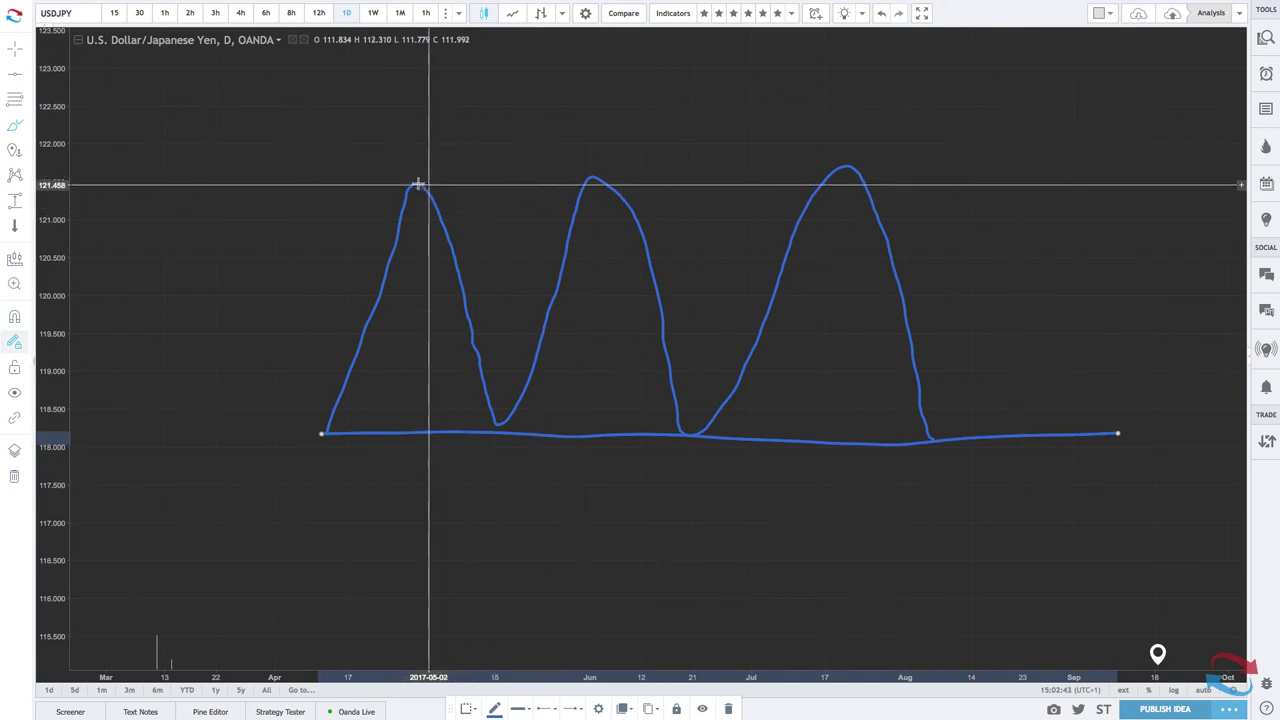
pyautogui.moveTo(371, 174)
pyautogui.mouseDown()
pyautogui.moveTo(857, 155)
pyautogui.moveTo(1073, 176)
pyautogui.mouseUp()
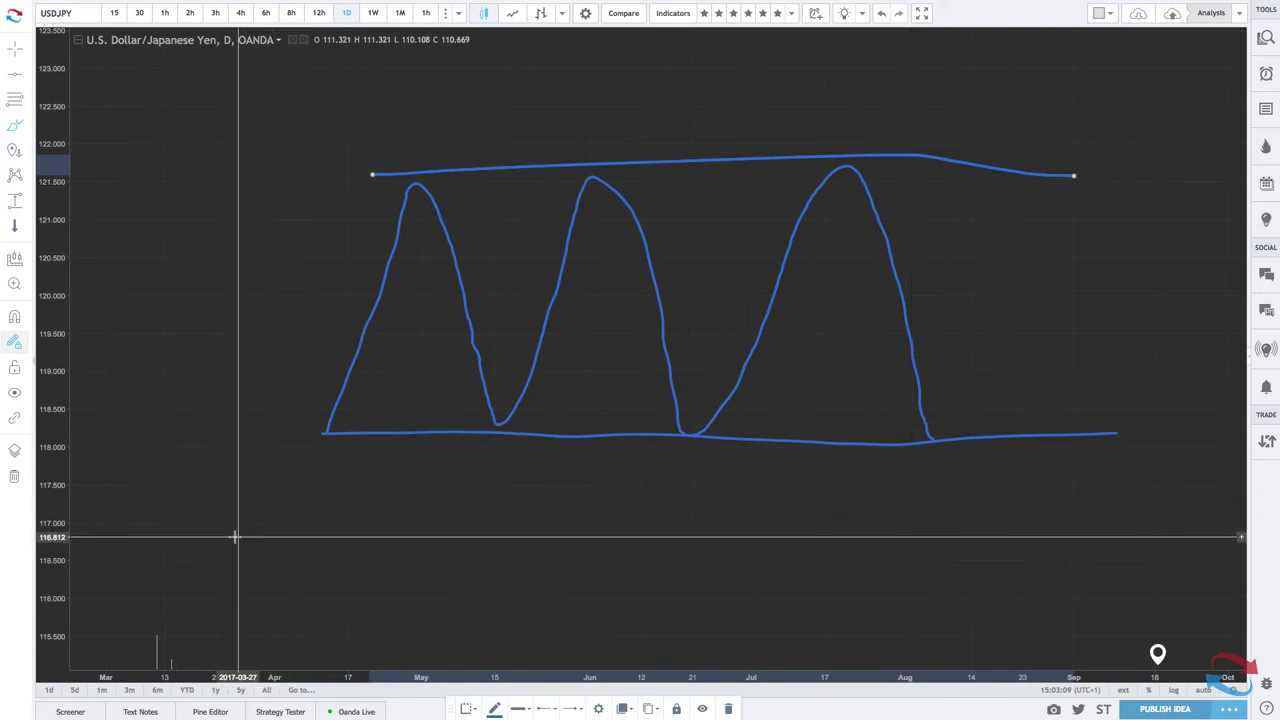
pyautogui.moveTo(215, 470)
pyautogui.mouseDown()
pyautogui.moveTo(280, 529)
pyautogui.moveTo(302, 514)
pyautogui.mouseUp()
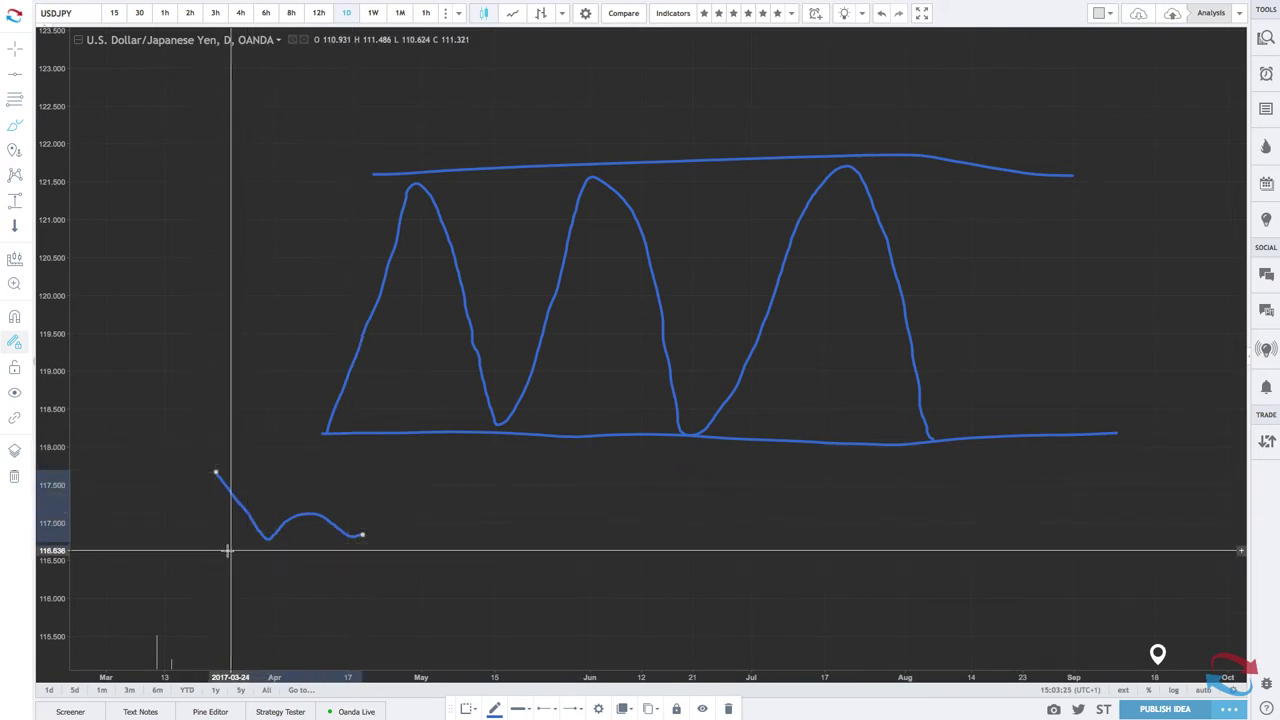
# - Draw a flat line near 116.6, extend the small curve below it, and add a wave after the third valley
pyautogui.moveTo(406, 547); pyautogui.dragTo(516, 553)
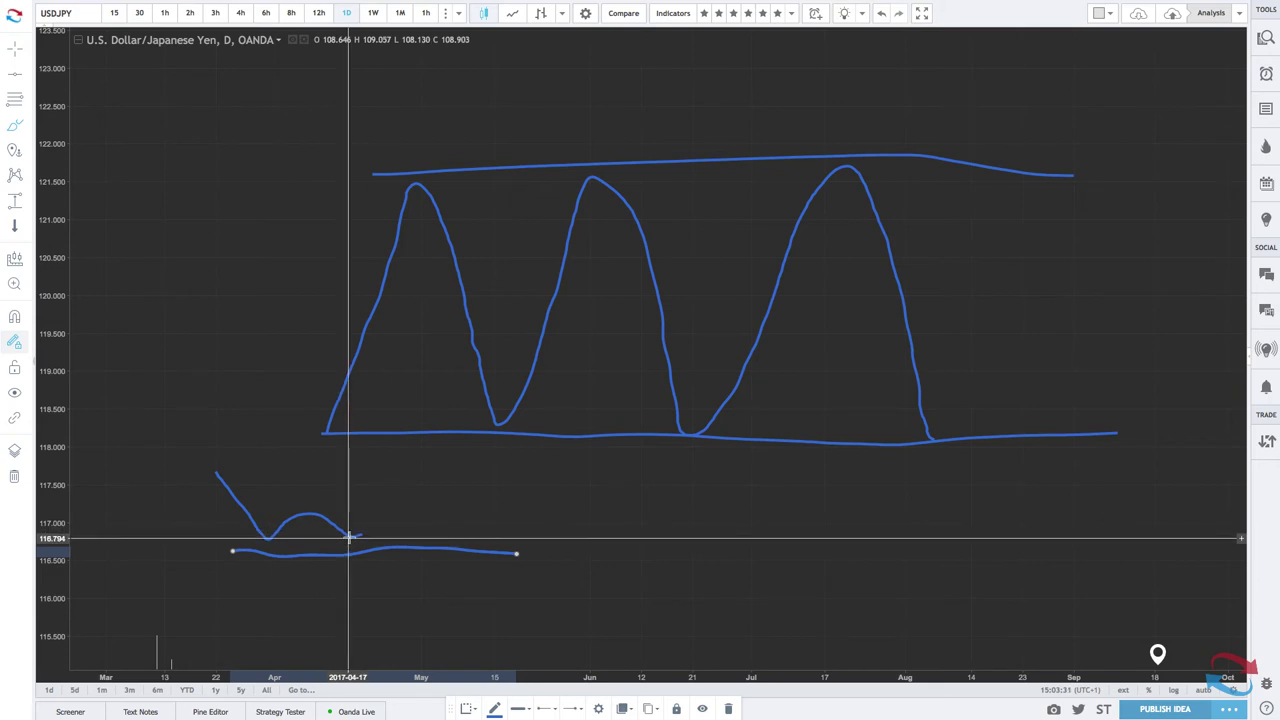
pyautogui.moveTo(349, 536)
pyautogui.mouseDown()
pyautogui.moveTo(491, 551)
pyautogui.moveTo(523, 612)
pyautogui.mouseUp()
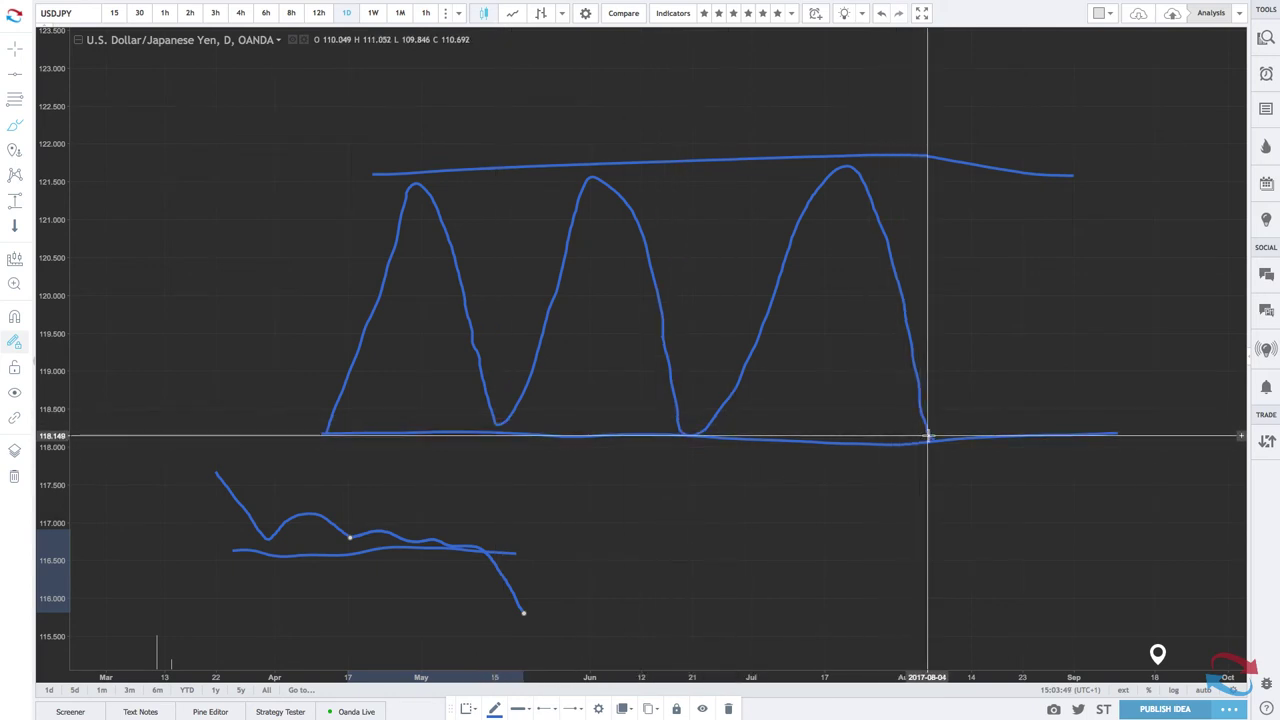
pyautogui.moveTo(928, 437)
pyautogui.mouseDown()
pyautogui.moveTo(986, 366)
pyautogui.moveTo(1021, 434)
pyautogui.moveTo(1057, 378)
pyautogui.mouseUp()
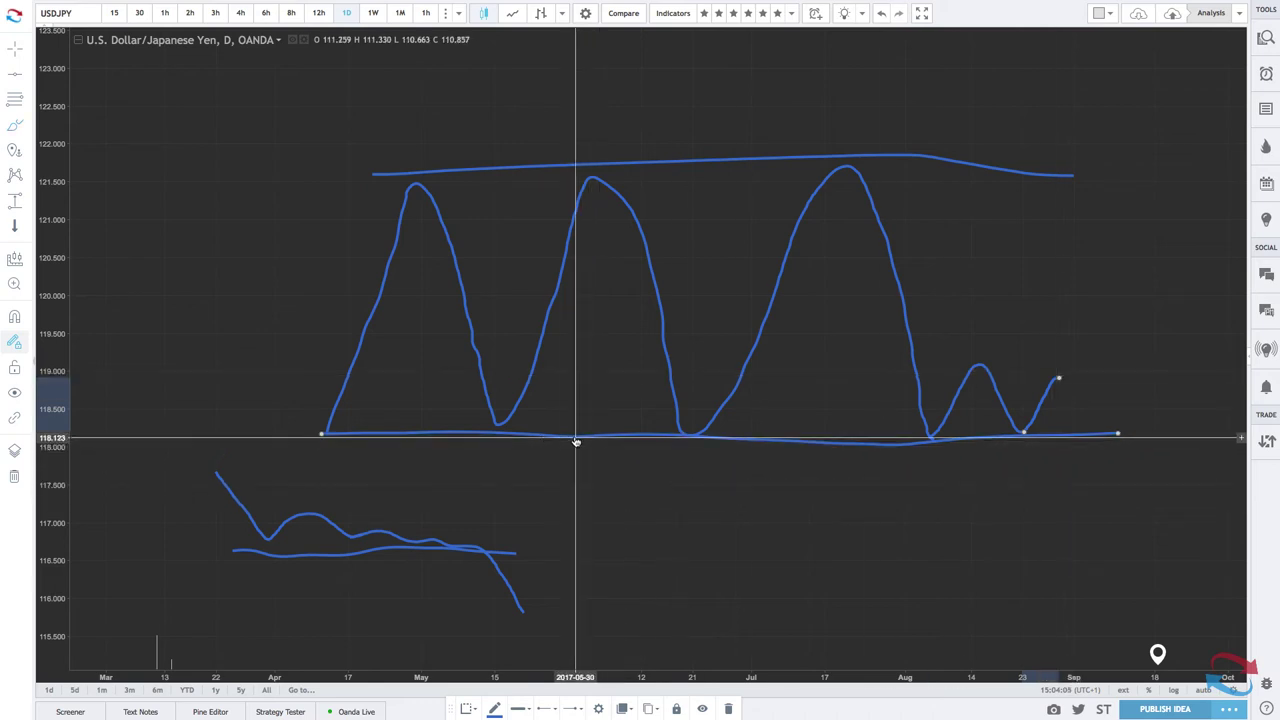
# - Delete the 118.2 baseline, the small lower-left curve, the 116.6 flat line and the large wavy sketch
pyautogui.press('Delete')
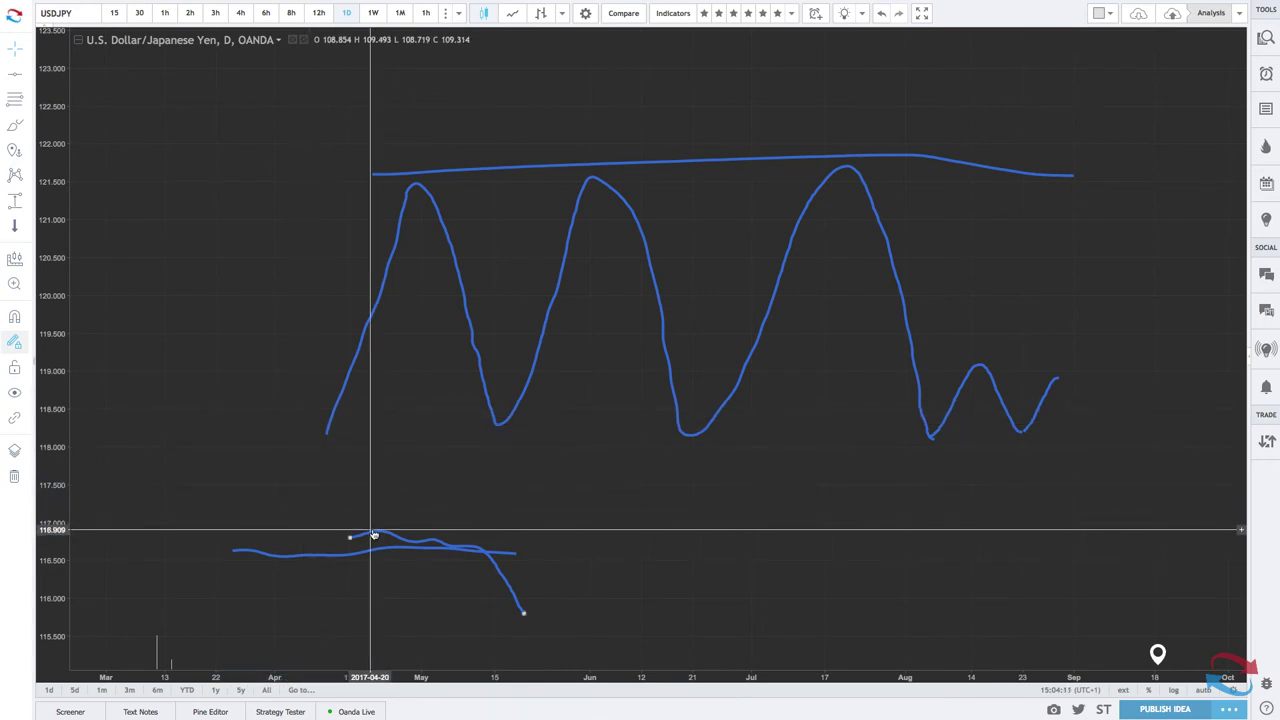
pyautogui.press('Delete')
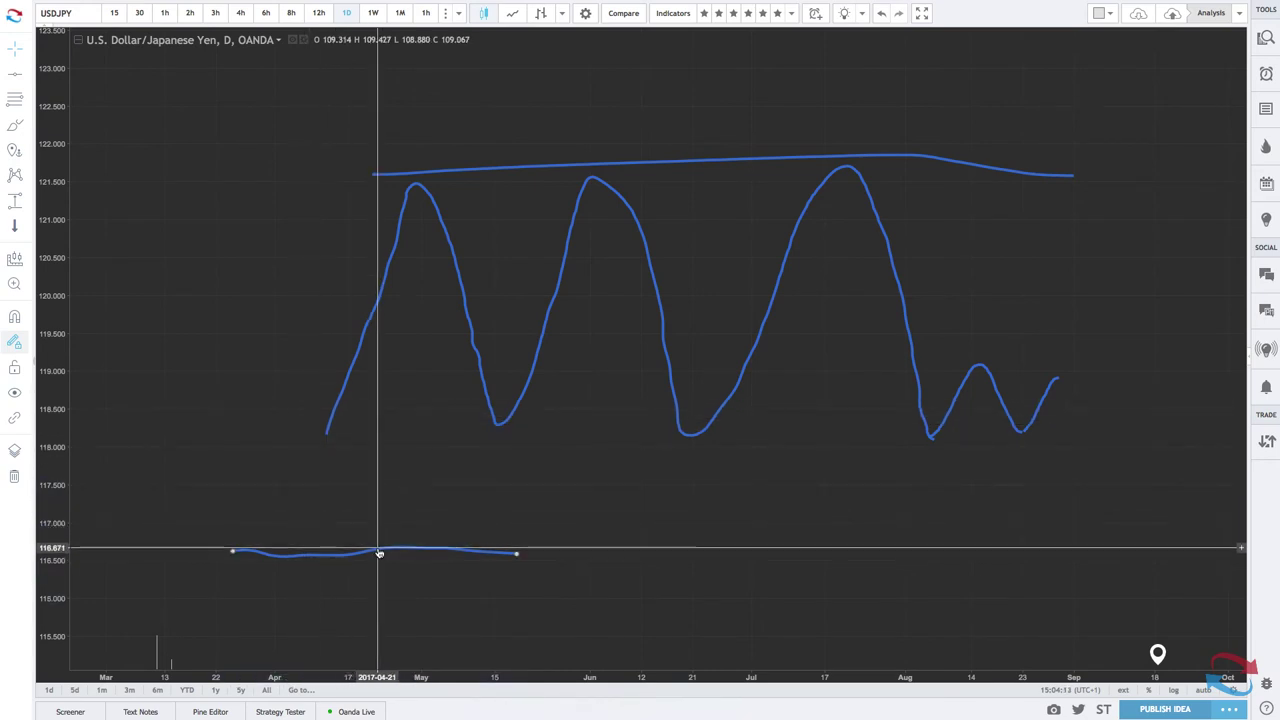
pyautogui.click(379, 553)
pyautogui.press('Delete')
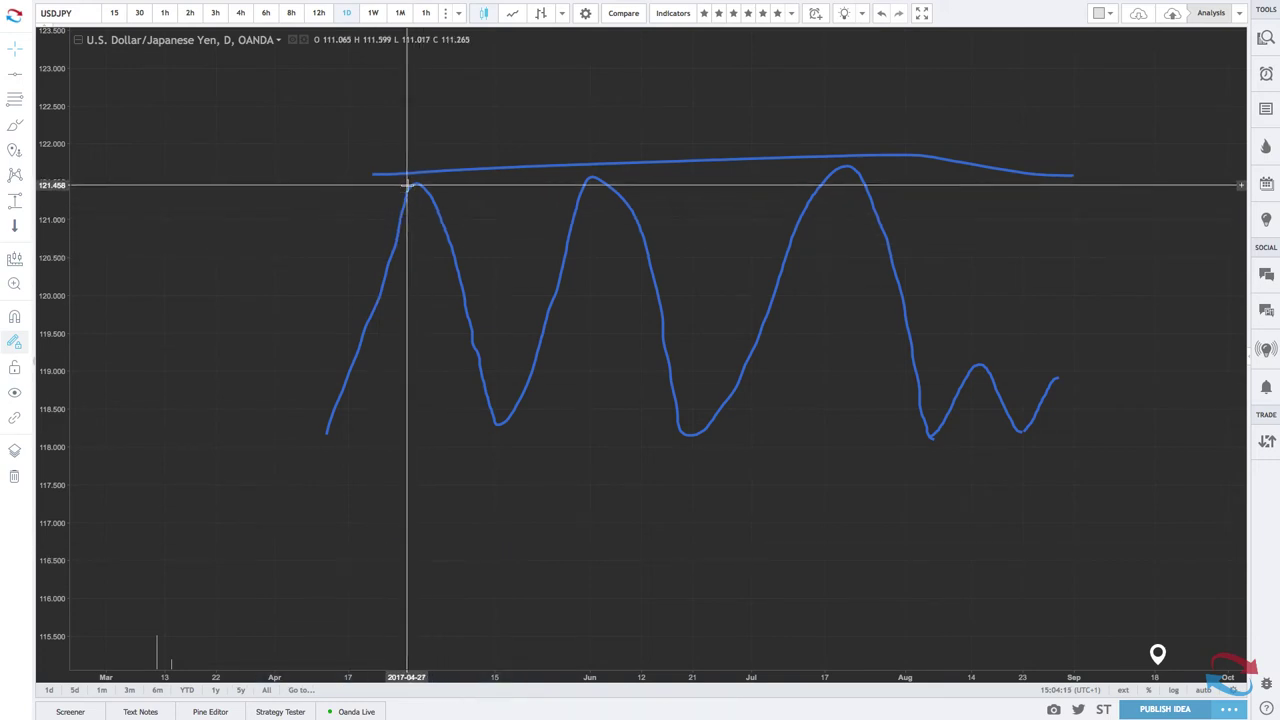
pyautogui.click(413, 191)
pyautogui.press('Delete')
# - Delete the 121.6 top line and remaining wave sketches, then auto-scale the price axis
pyautogui.click(411, 170)
pyautogui.press('Delete')
pyautogui.click(993, 370)
pyautogui.press('Delete')
pyautogui.click(1044, 394)
pyautogui.press('Delete')
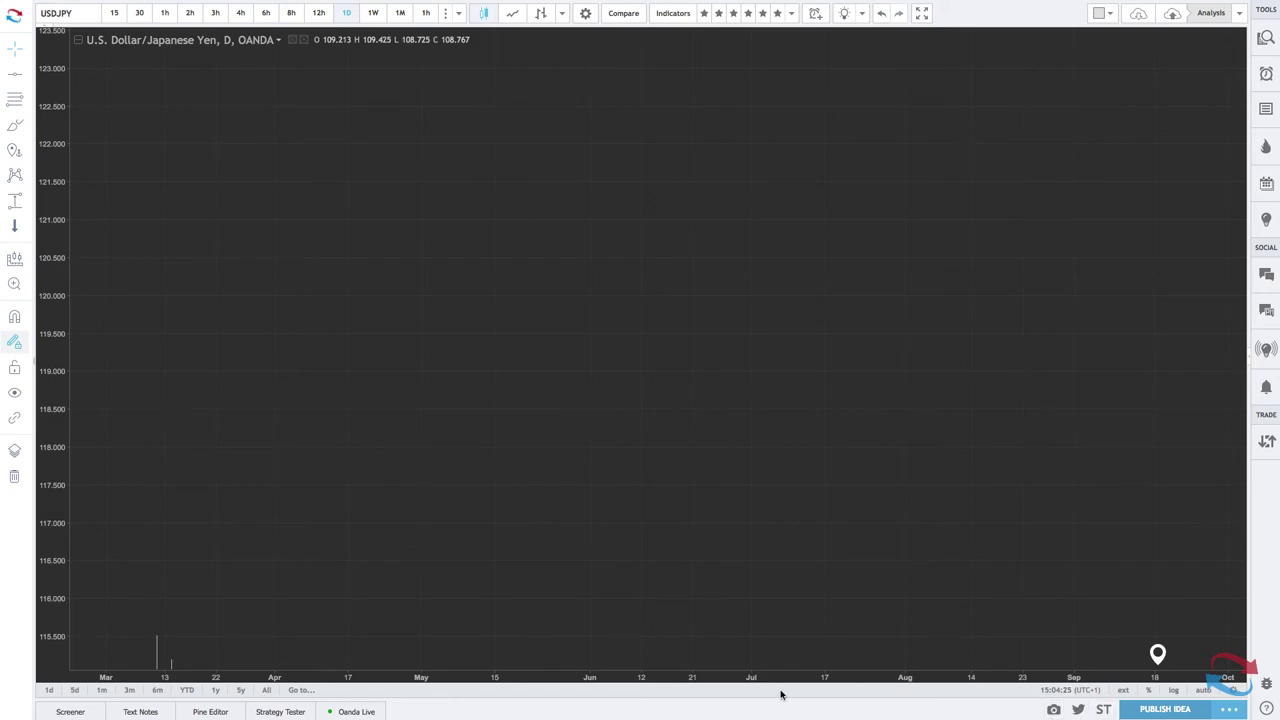
pyautogui.click(1204, 691)
pyautogui.scroll(-6, 823, 472)
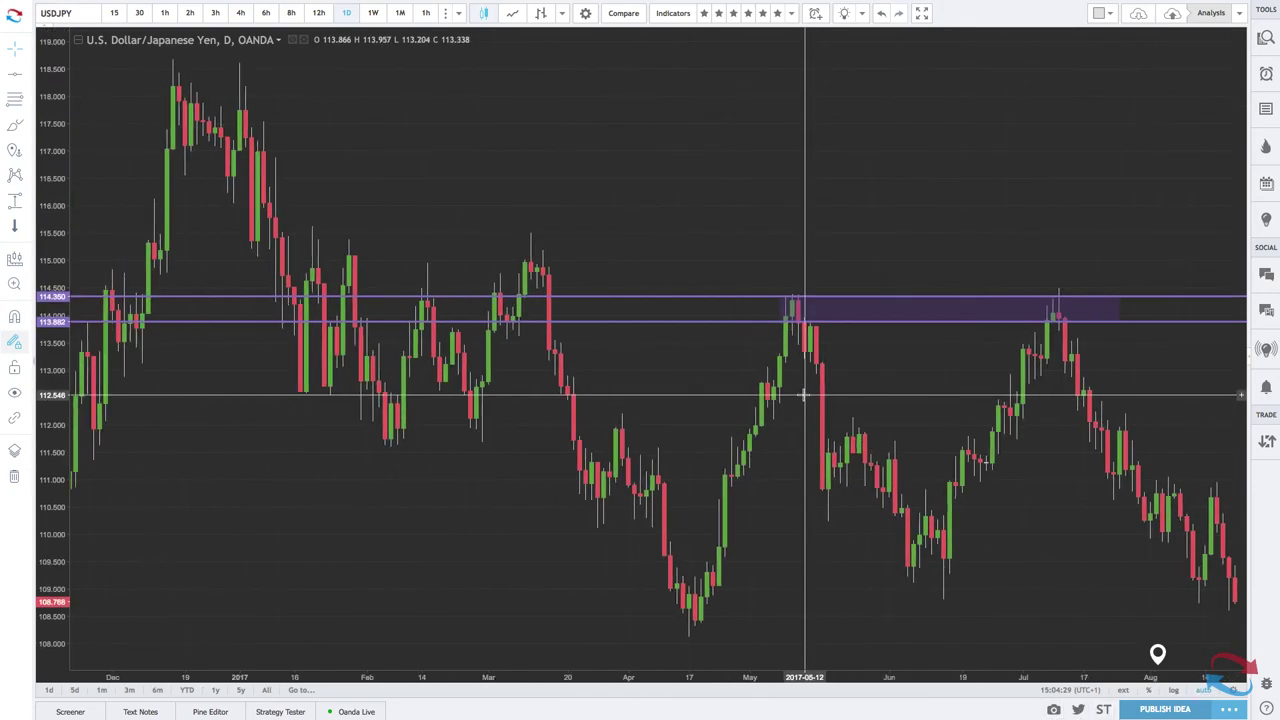
pyautogui.scroll(2, 802, 395)
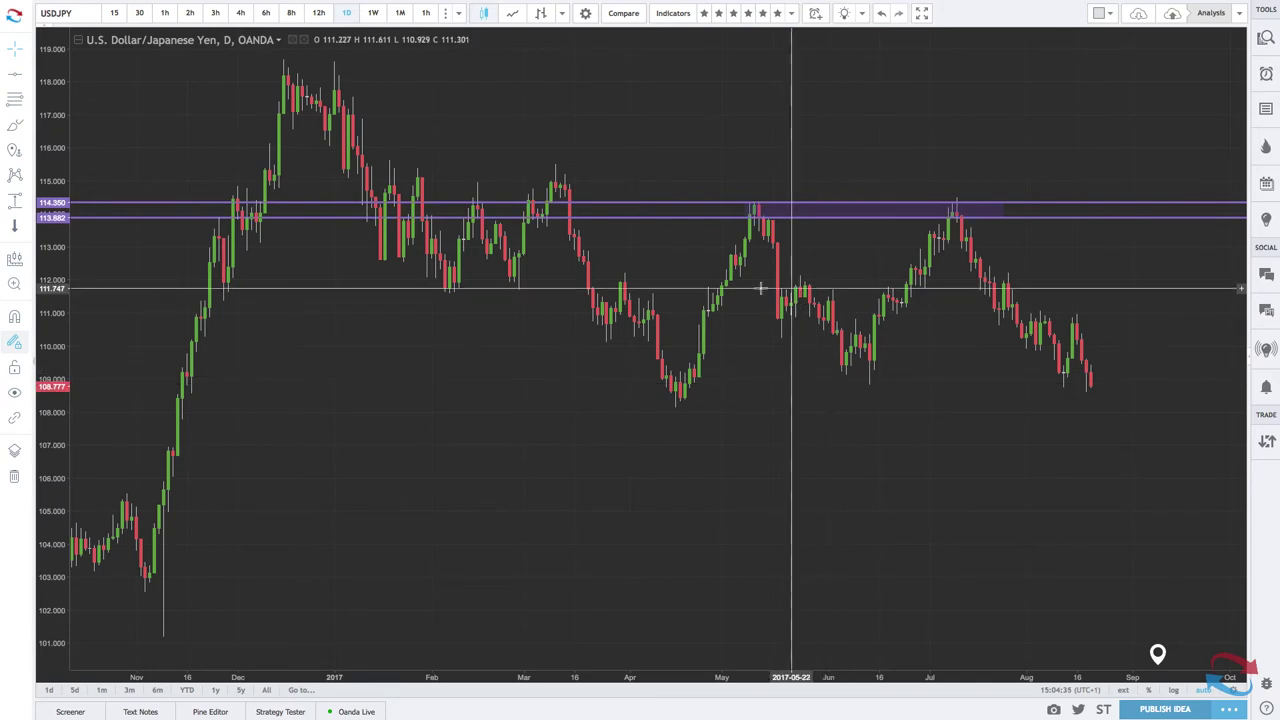
pyautogui.hscroll(-3, 750, 287)
pyautogui.scroll(5, 750, 287)
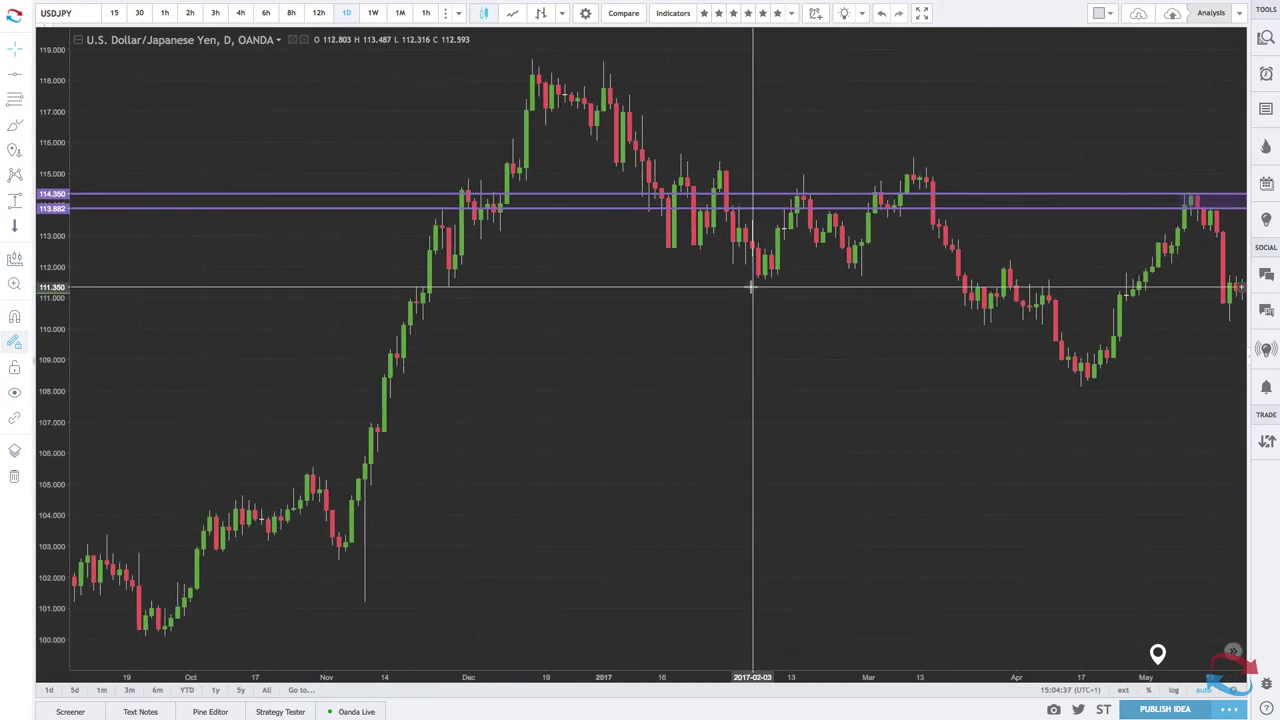
pyautogui.hscroll(-3, 750, 287)
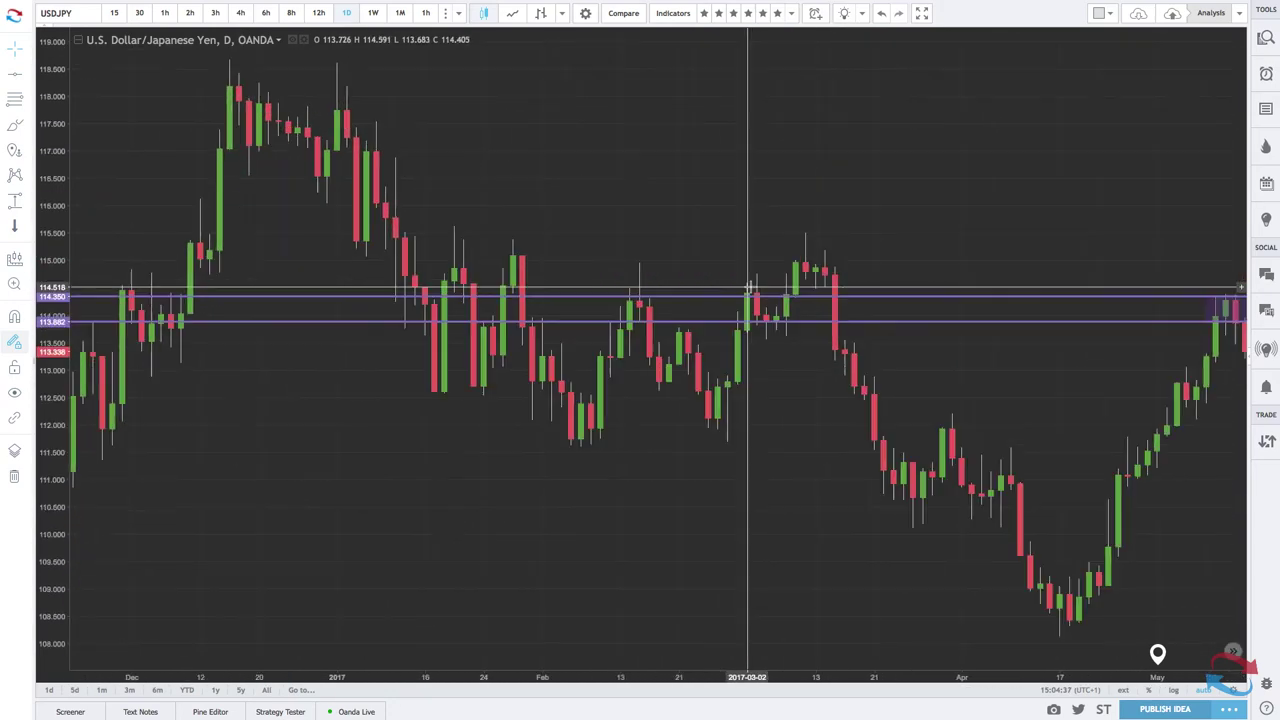
# - Remove all drawing tools from the USDJPY chart, including the purple zone and its lines
pyautogui.rightClick(632, 205)
pyautogui.moveTo(690, 265)
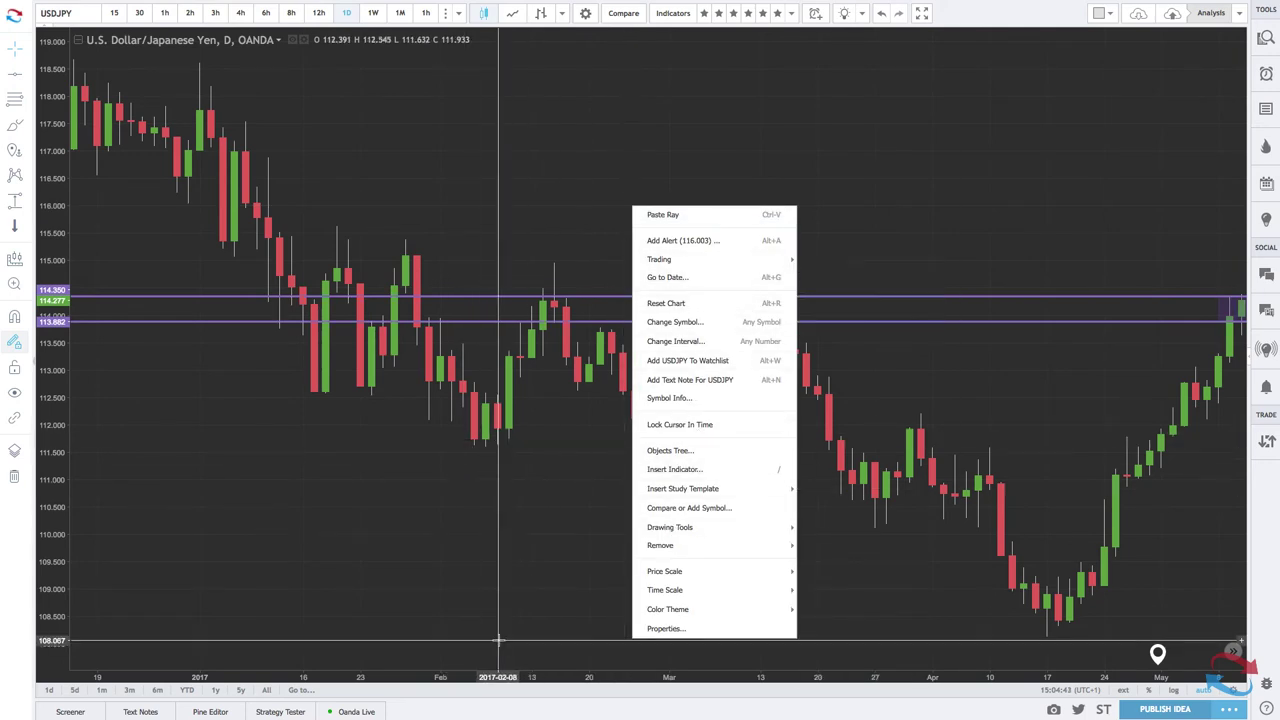
pyautogui.moveTo(727, 549)
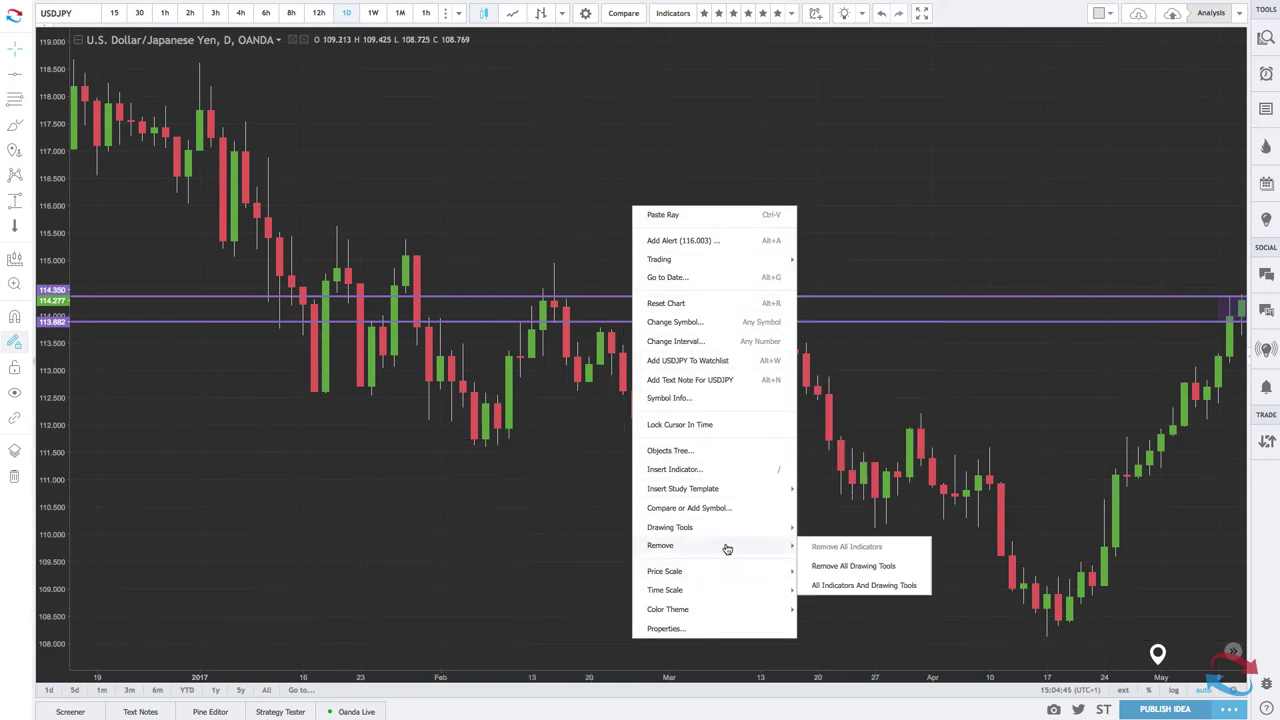
pyautogui.click(830, 565)
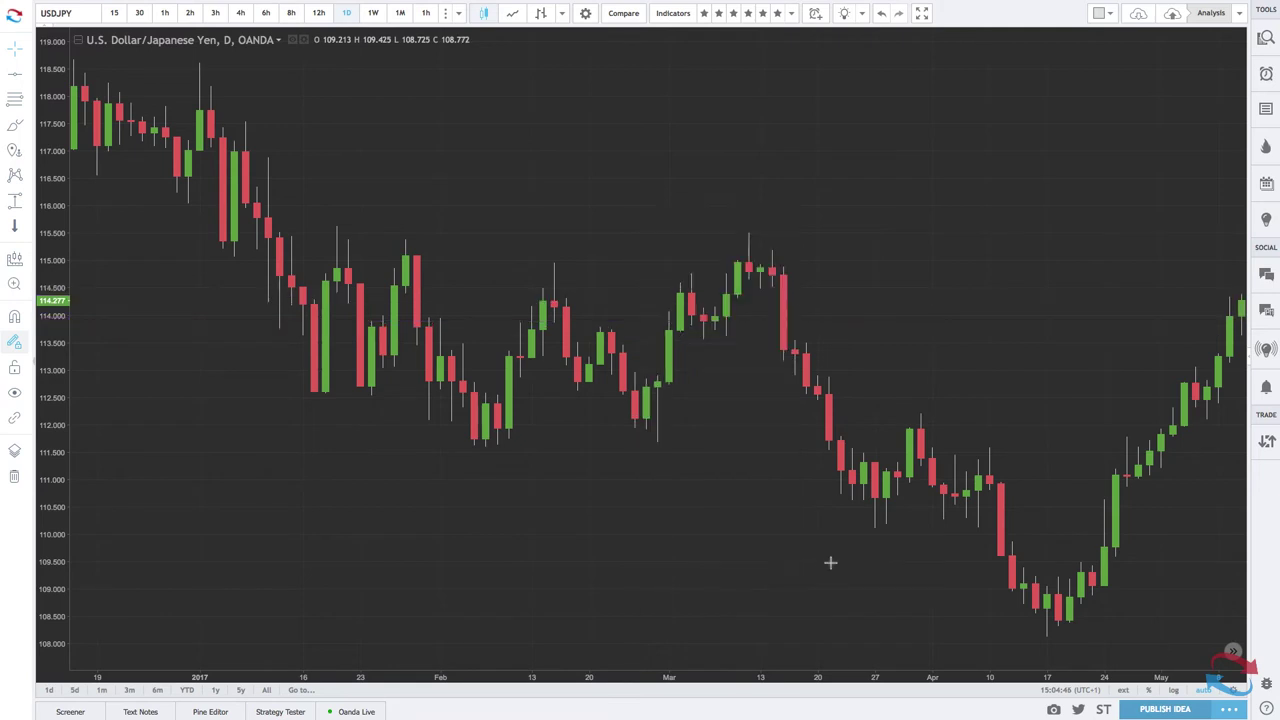
pyautogui.rightClick(548, 462)
pyautogui.click(520, 452)
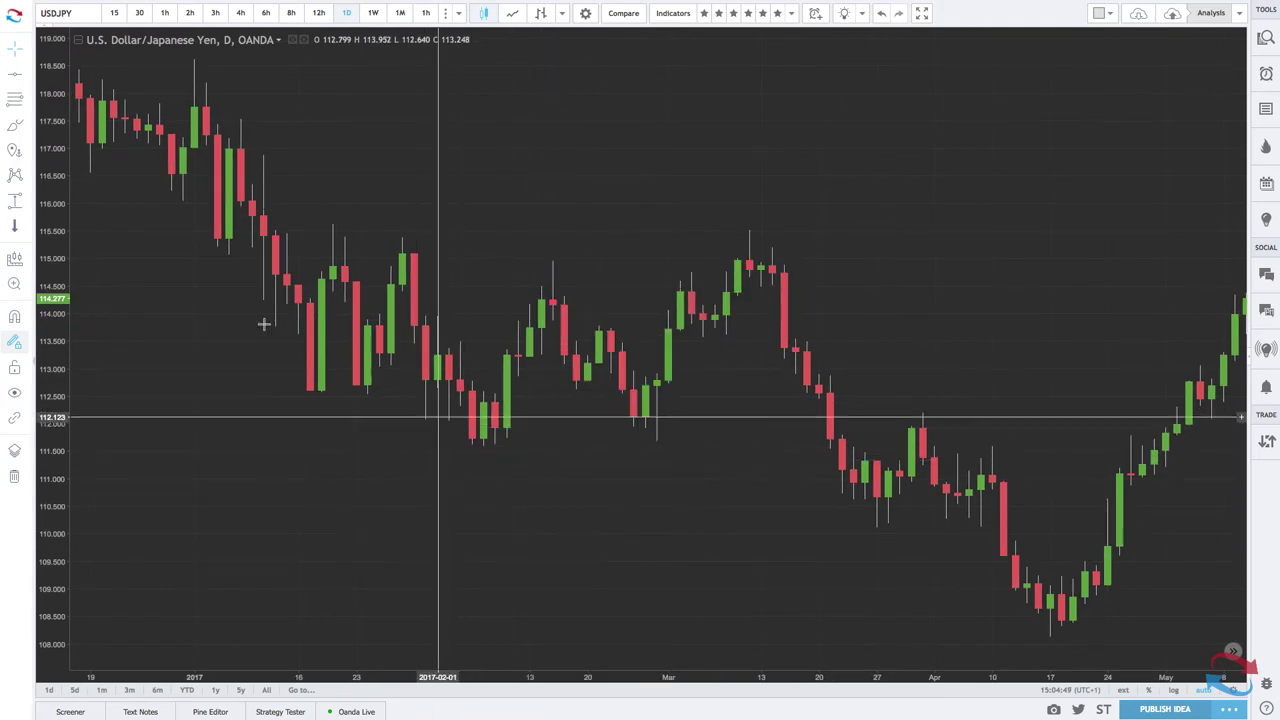
# - Draw a purple rectangle from about 111.58 to 112.03, spanning 3 Feb to 5 Apr 2017
pyautogui.click(27, 126)
pyautogui.click(90, 150)
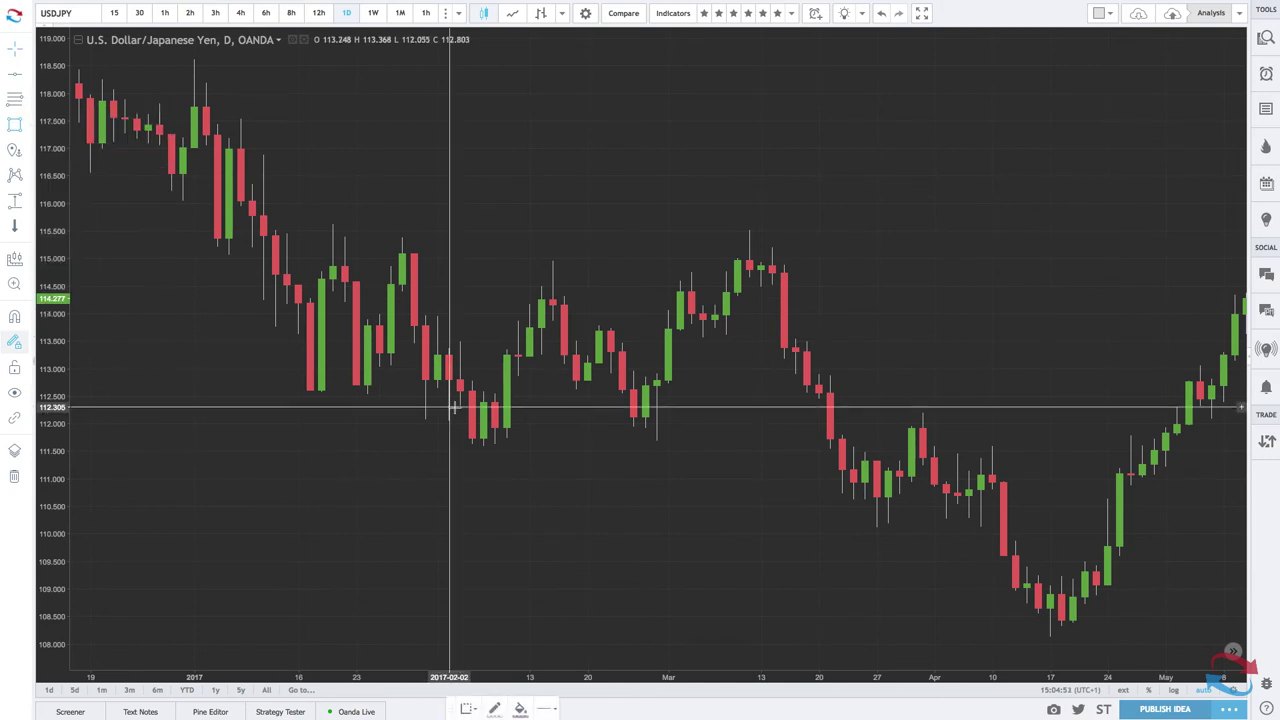
pyautogui.click(460, 447)
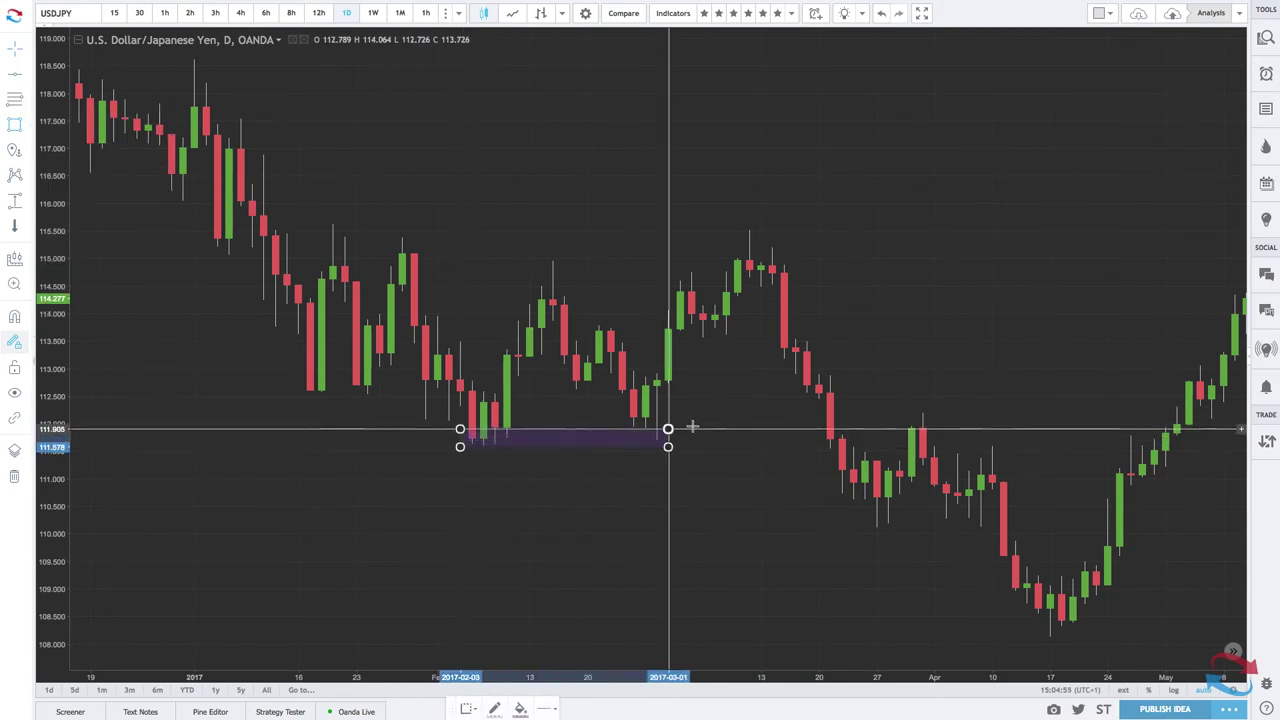
pyautogui.click(761, 420)
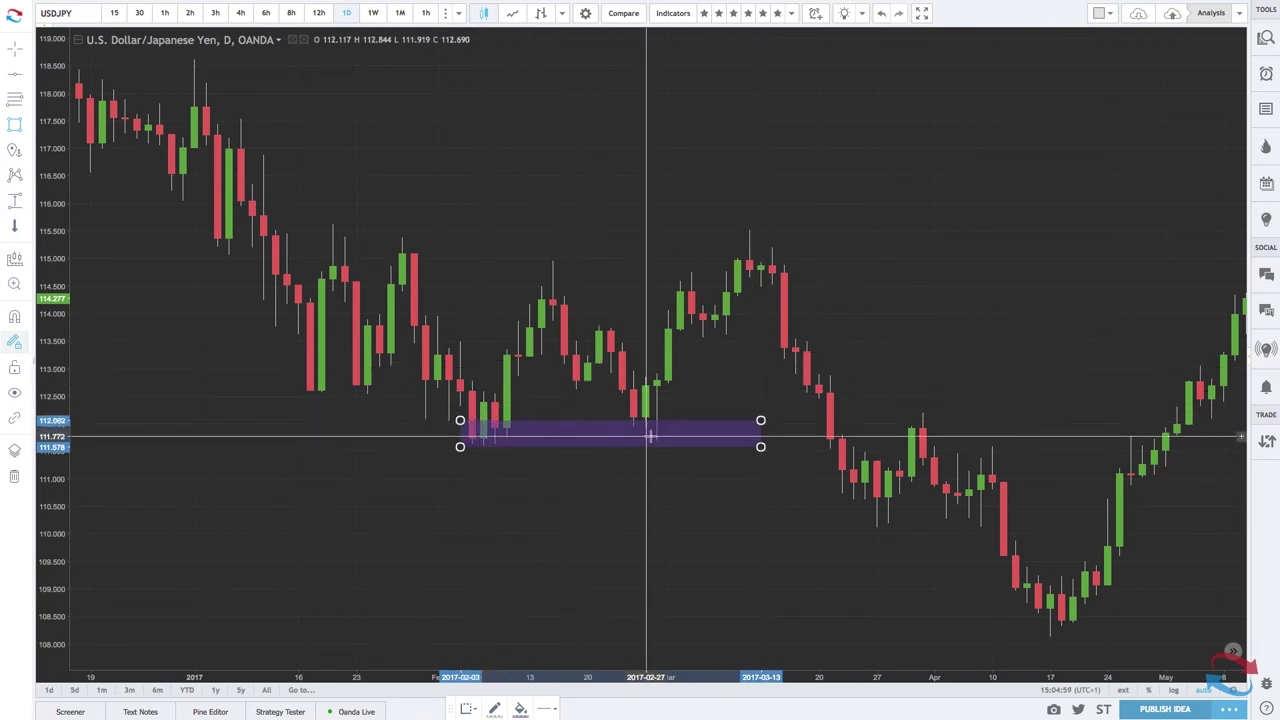
pyautogui.moveTo(761, 421); pyautogui.dragTo(968, 423)
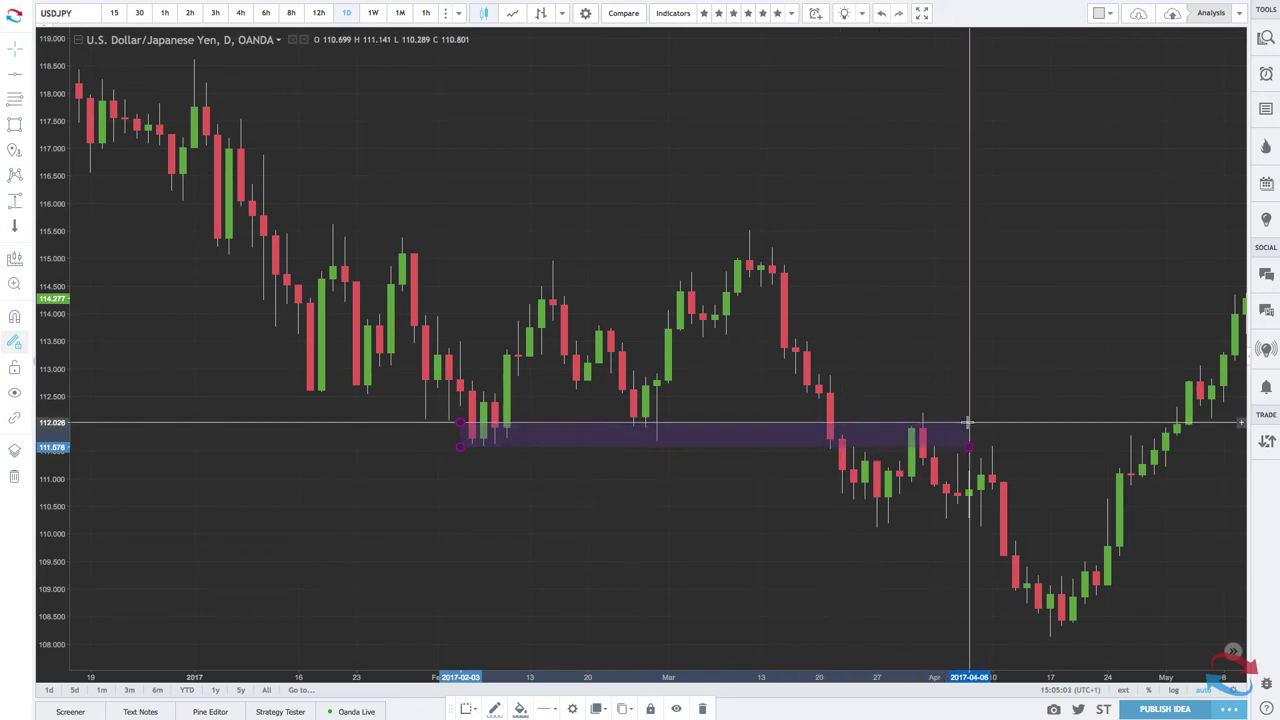
pyautogui.scroll(-5, 715, 422)
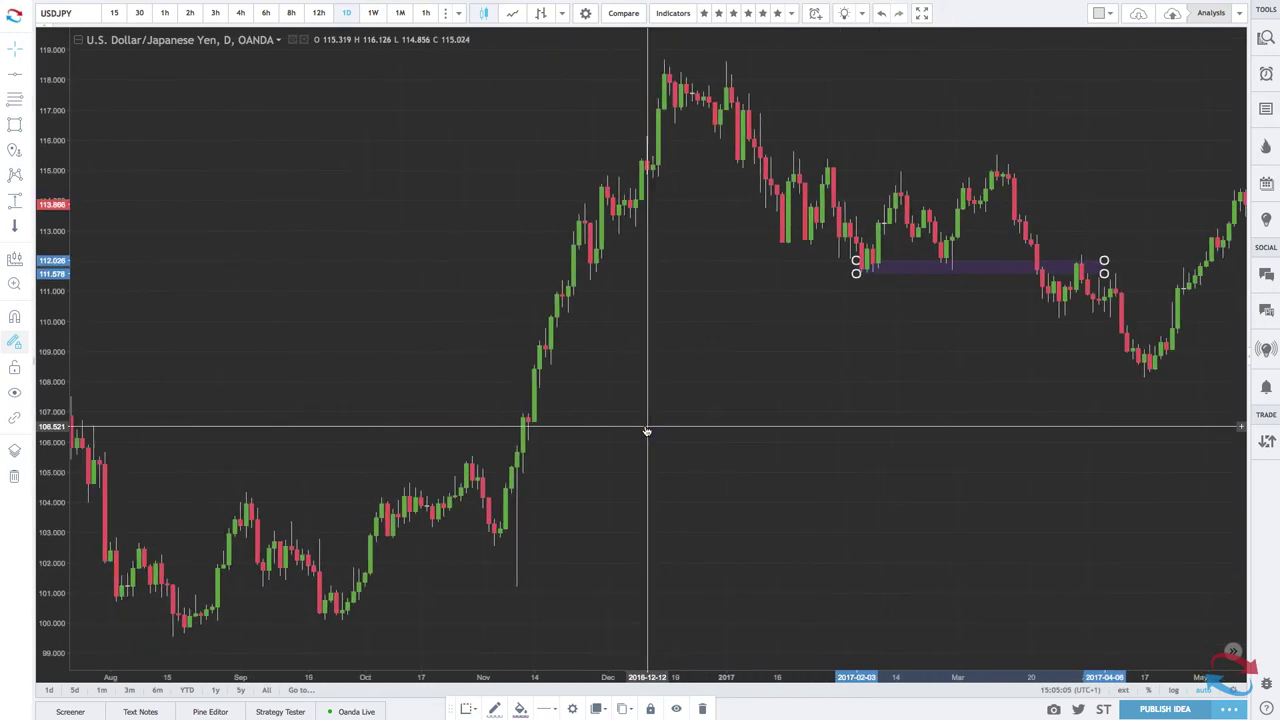
pyautogui.scroll(5, 890, 336)
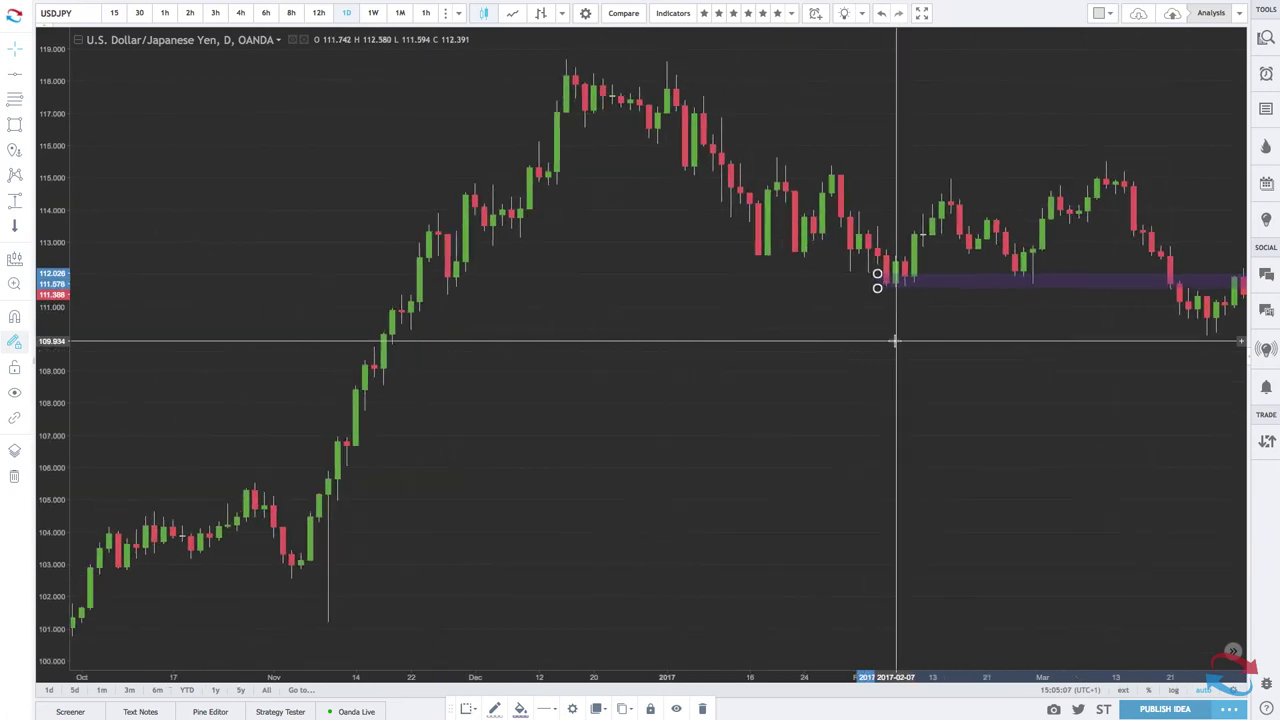
pyautogui.scroll(3, 885, 335)
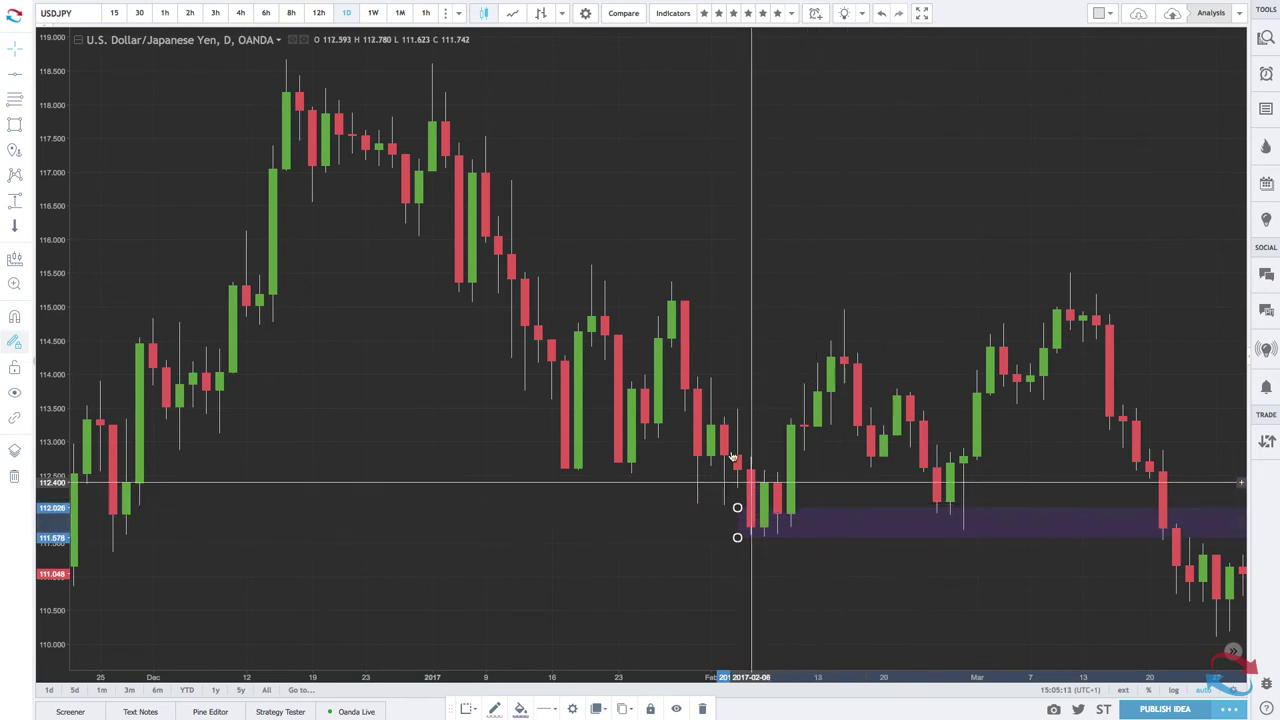
pyautogui.scroll(2, 677, 372)
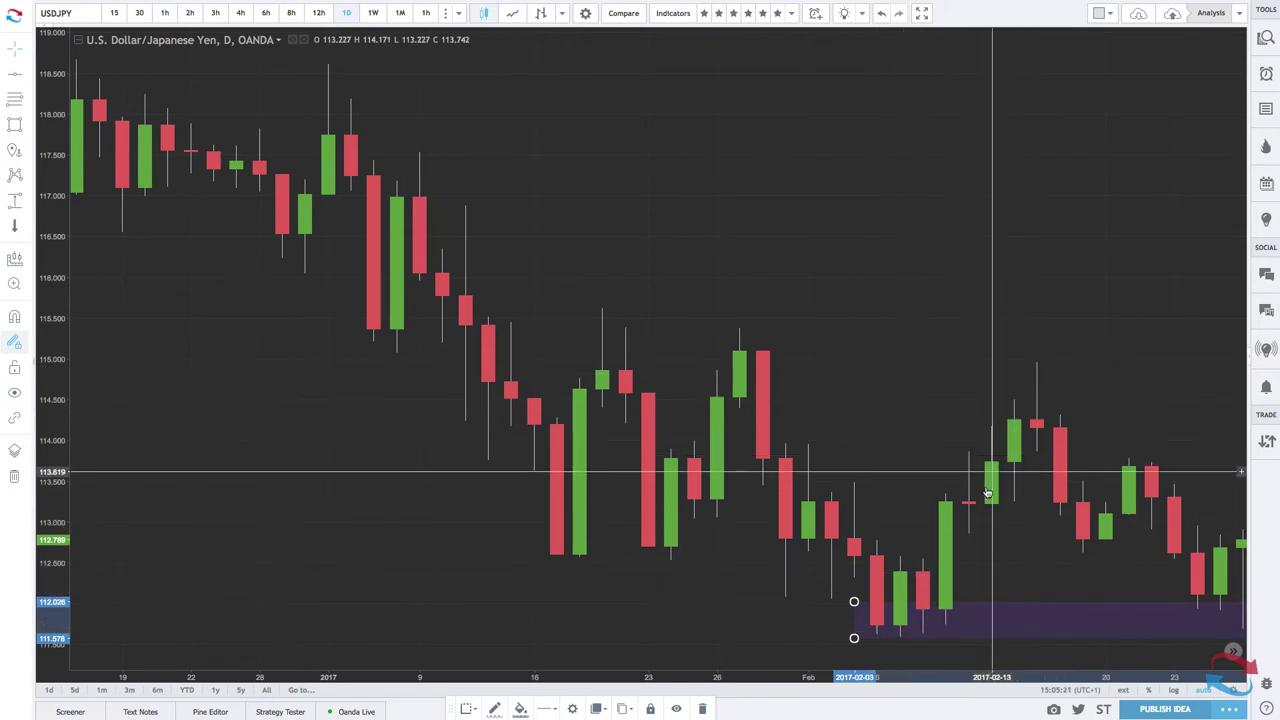
pyautogui.hscroll(3, 975, 530)
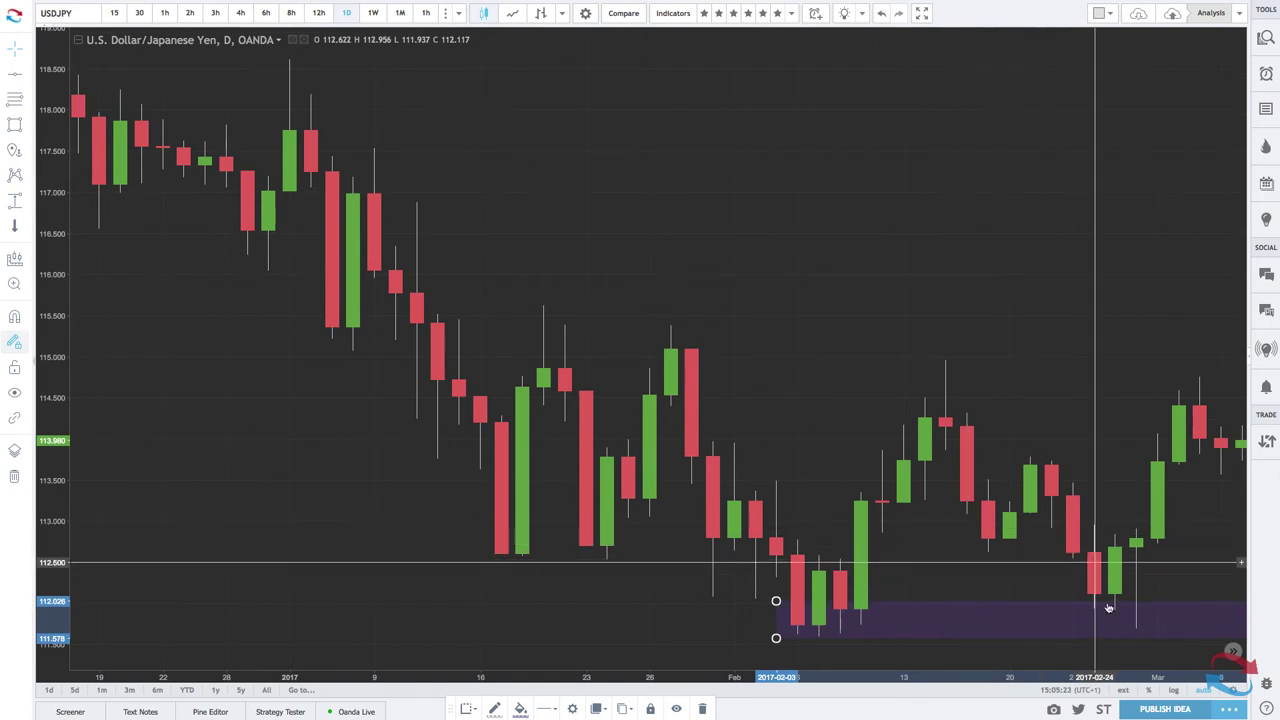
# - Place full-width horizontal lines at 112.038 and 111.592
pyautogui.click(12, 80)
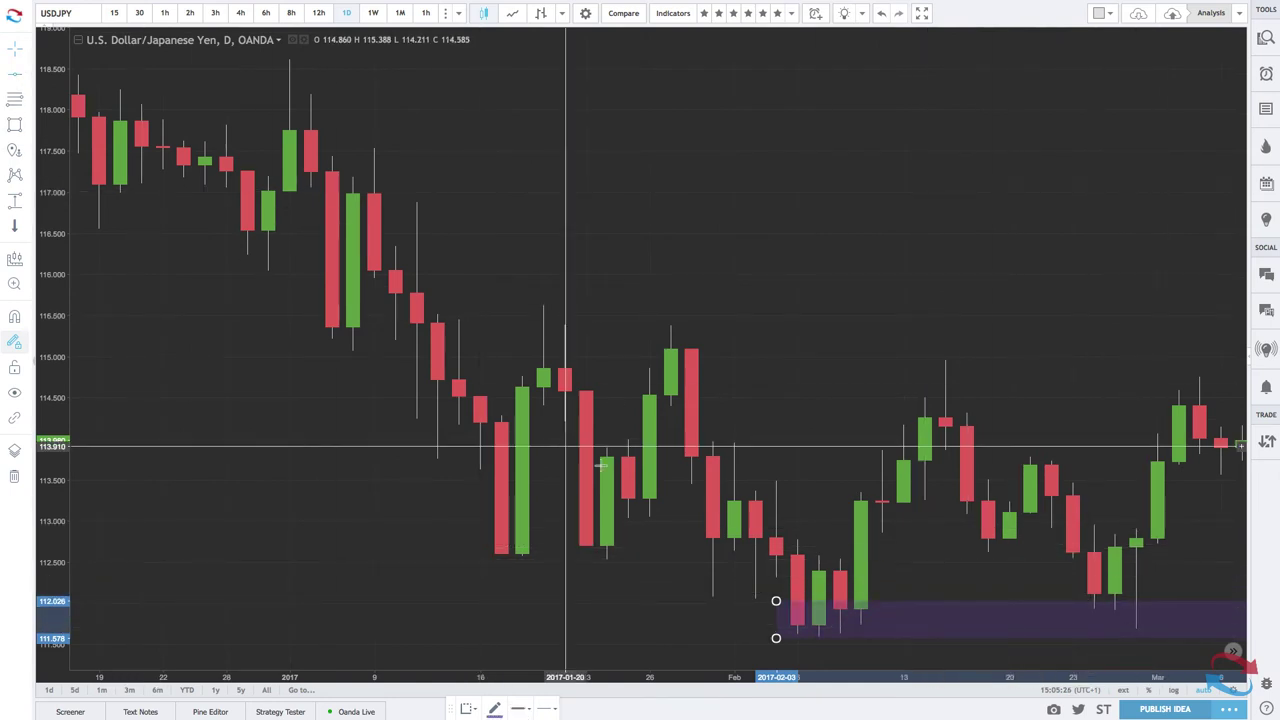
pyautogui.click(944, 600)
pyautogui.click(939, 637)
# - Scroll back through 2016 price history to where the lines meet the February–March lows
pyautogui.scroll(-6, 748, 600)
pyautogui.scroll(3, 745, 600)
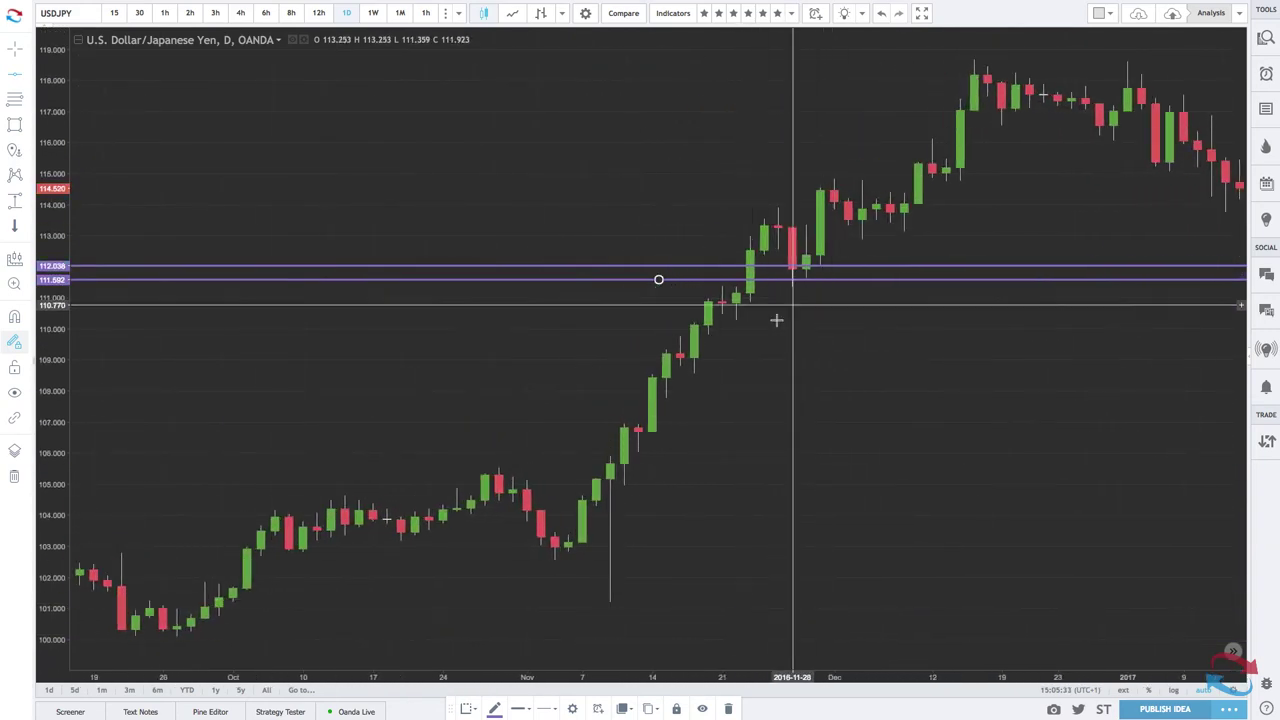
pyautogui.scroll(2, 786, 309)
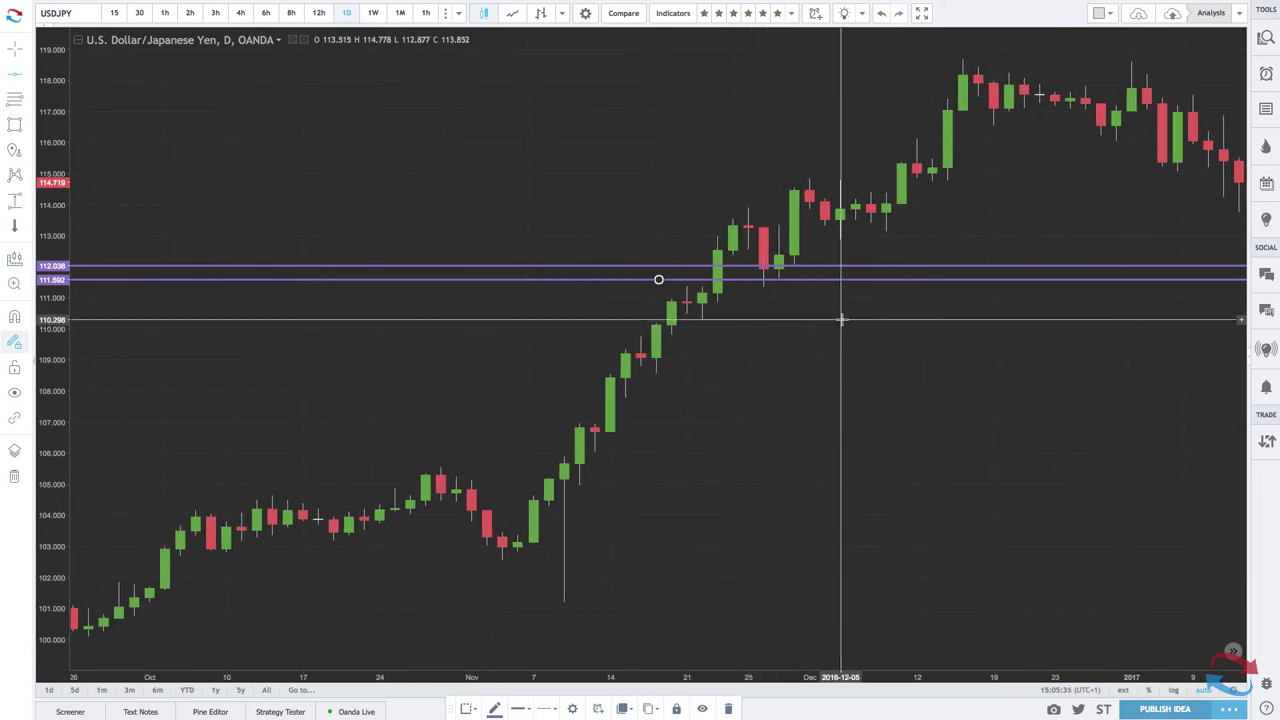
pyautogui.scroll(-2, 820, 300)
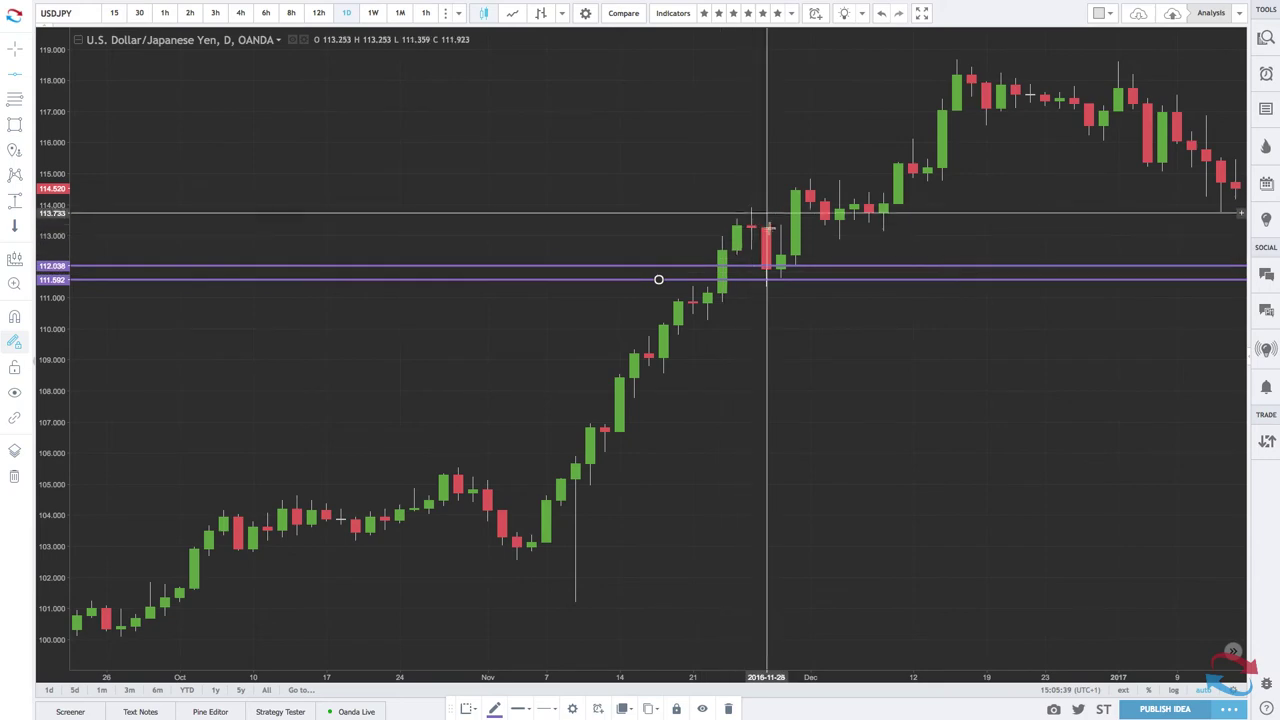
pyautogui.scroll(-3, 697, 323)
pyautogui.hscroll(-15, 697, 323)
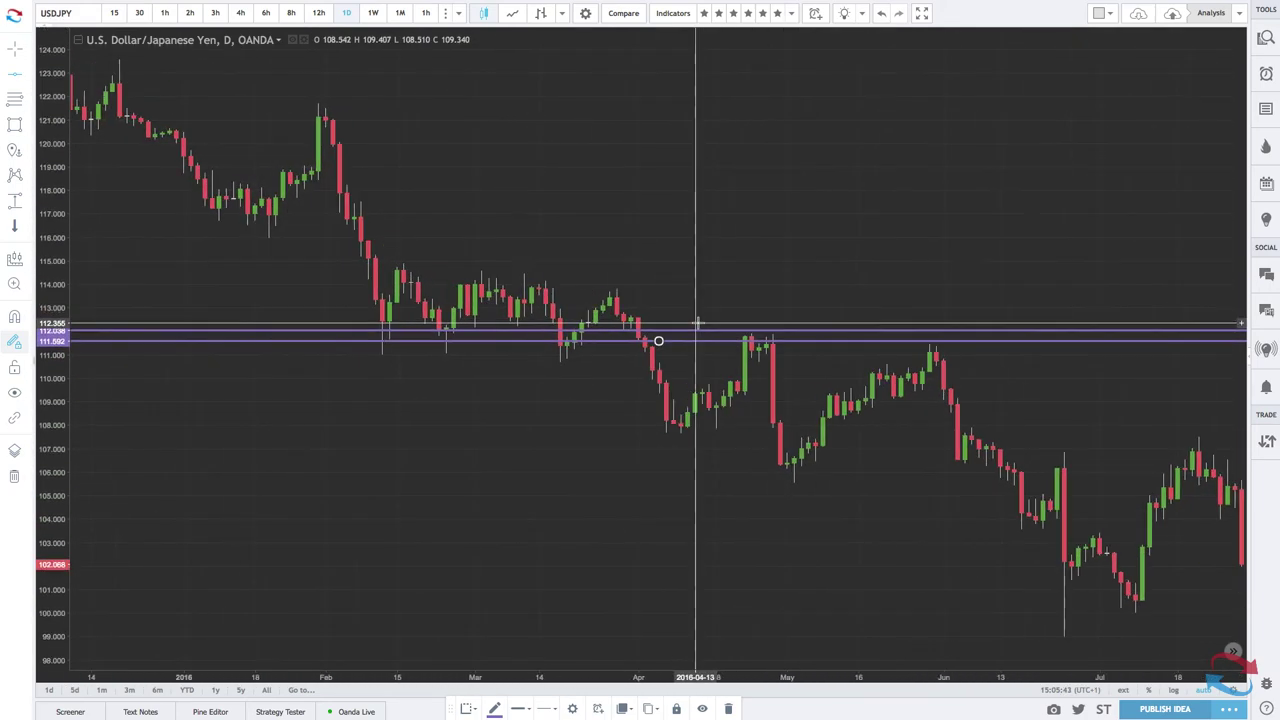
pyautogui.hscroll(-8, 697, 323)
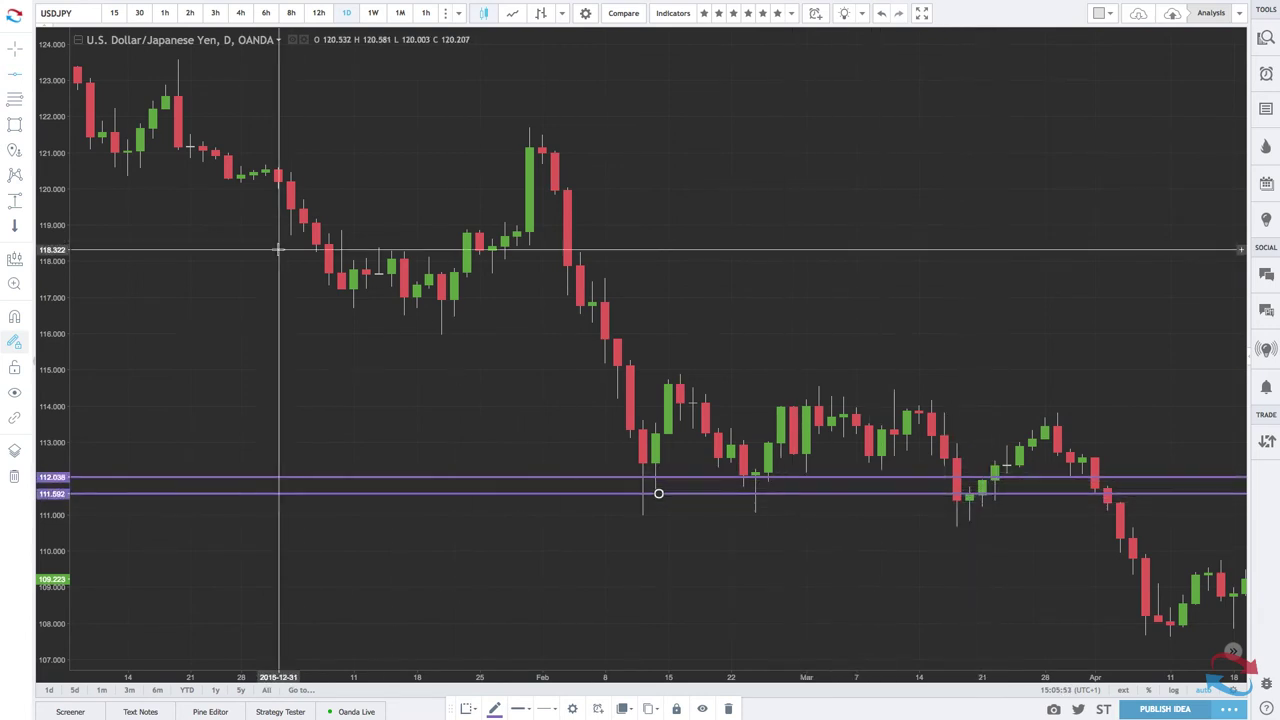
# - Draw a purple zone around 111.0–111.8 from 11 Feb to 23 Mar 2016
pyautogui.click(14, 124)
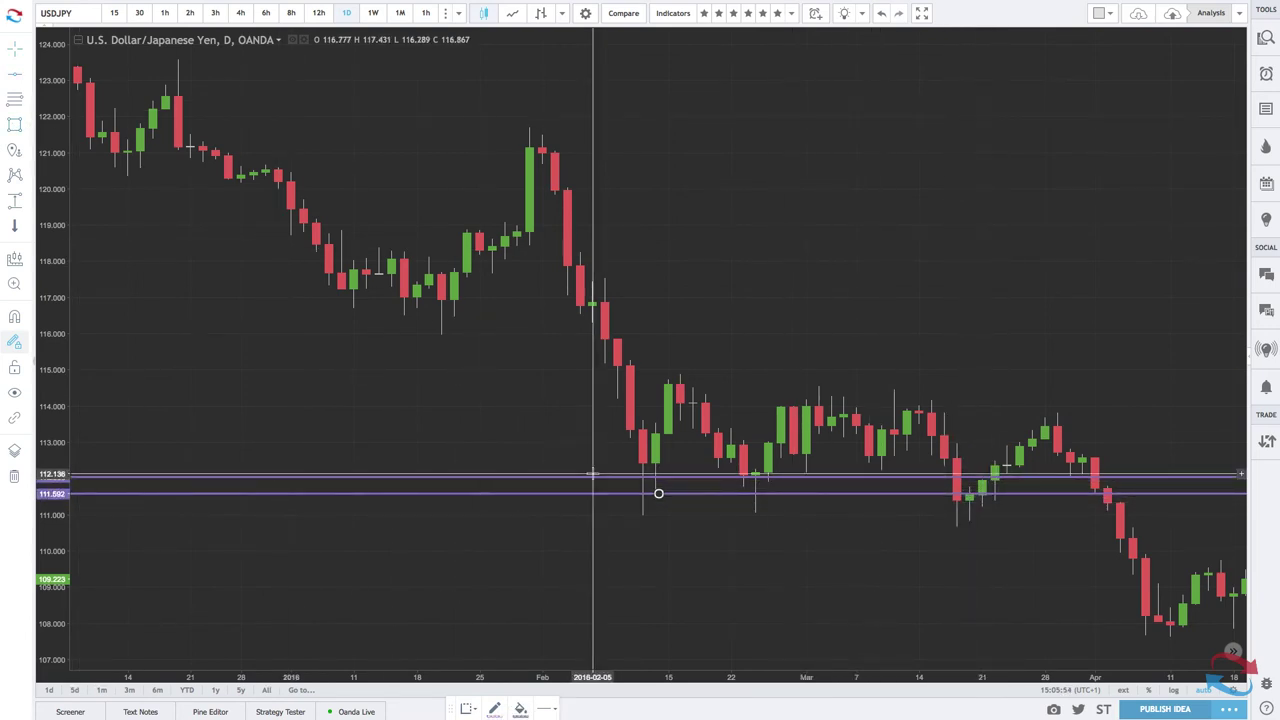
pyautogui.click(642, 513)
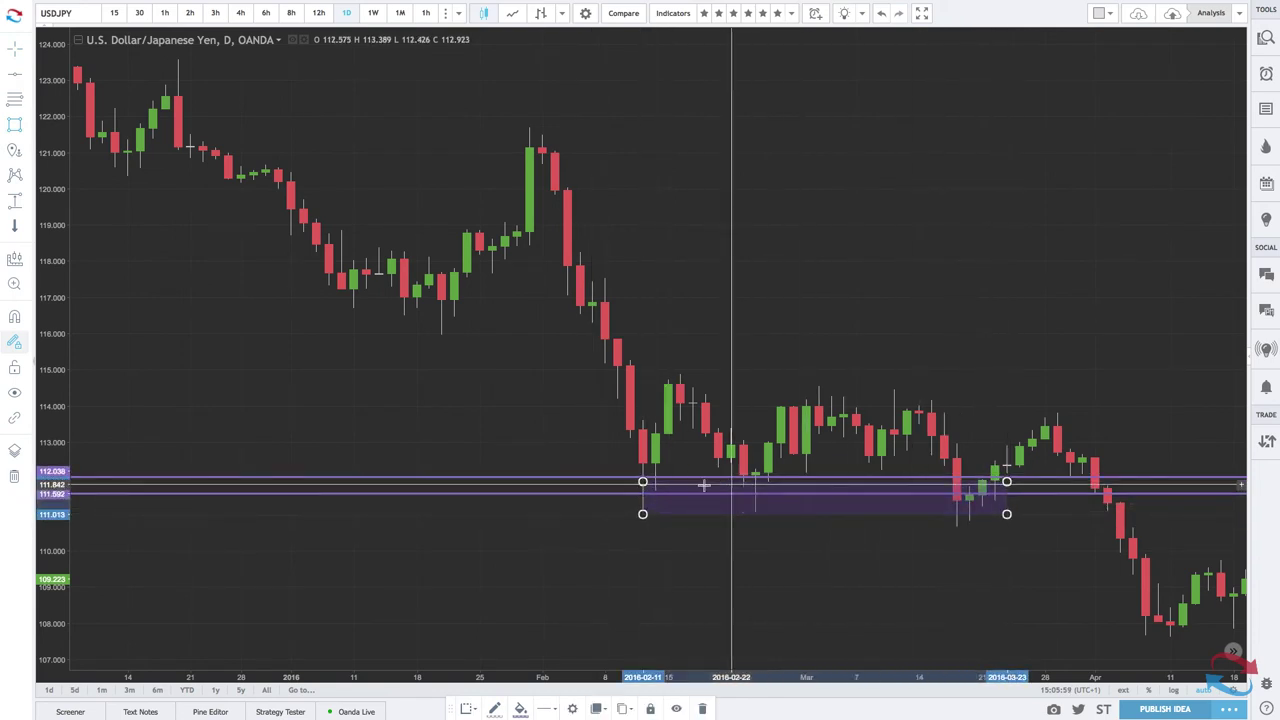
pyautogui.click(619, 481)
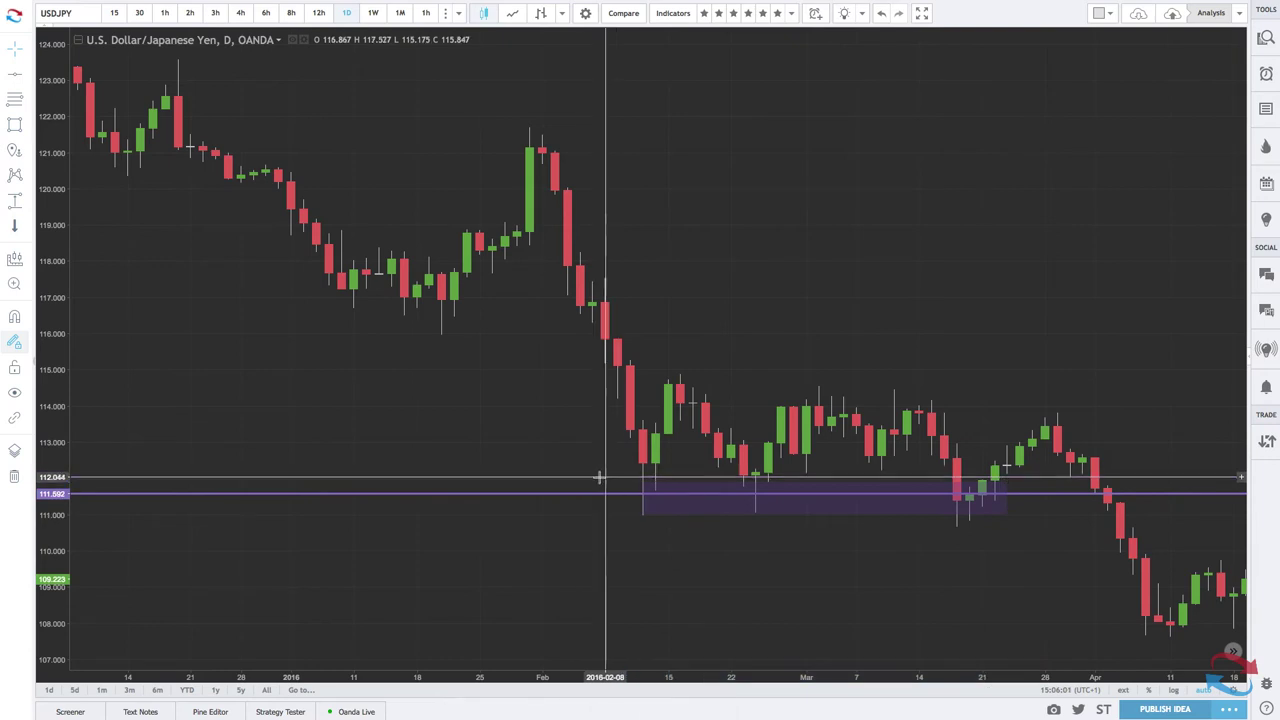
# - Delete the upper full-width boundary line, then select the 2016 zone
pyautogui.click(560, 494)
pyautogui.press('Delete')
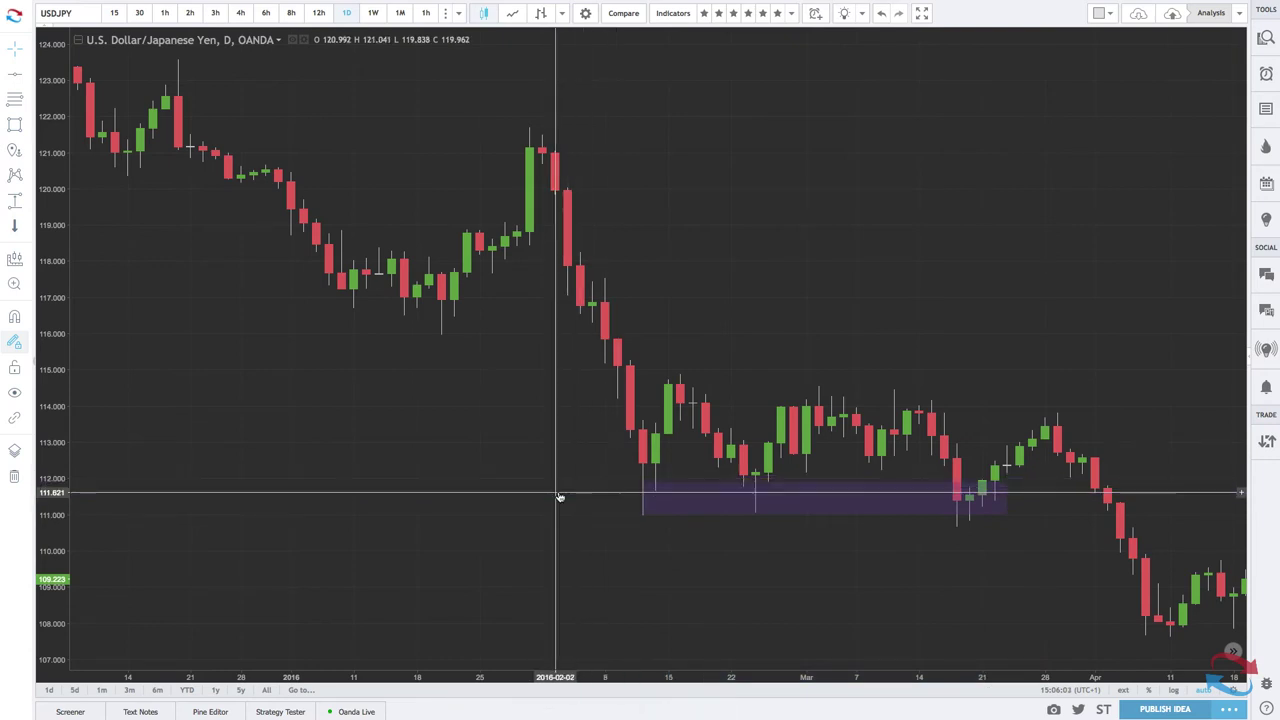
pyautogui.scroll(3, 471, 474)
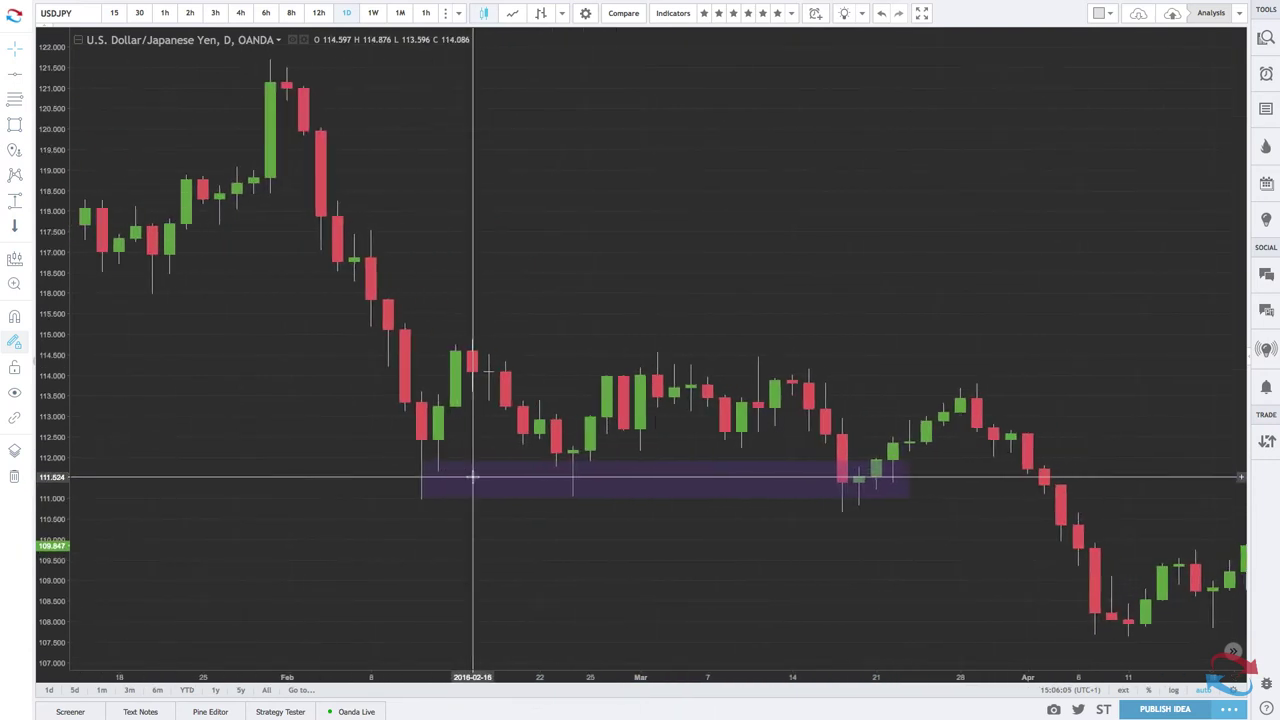
pyautogui.rightClick(477, 477)
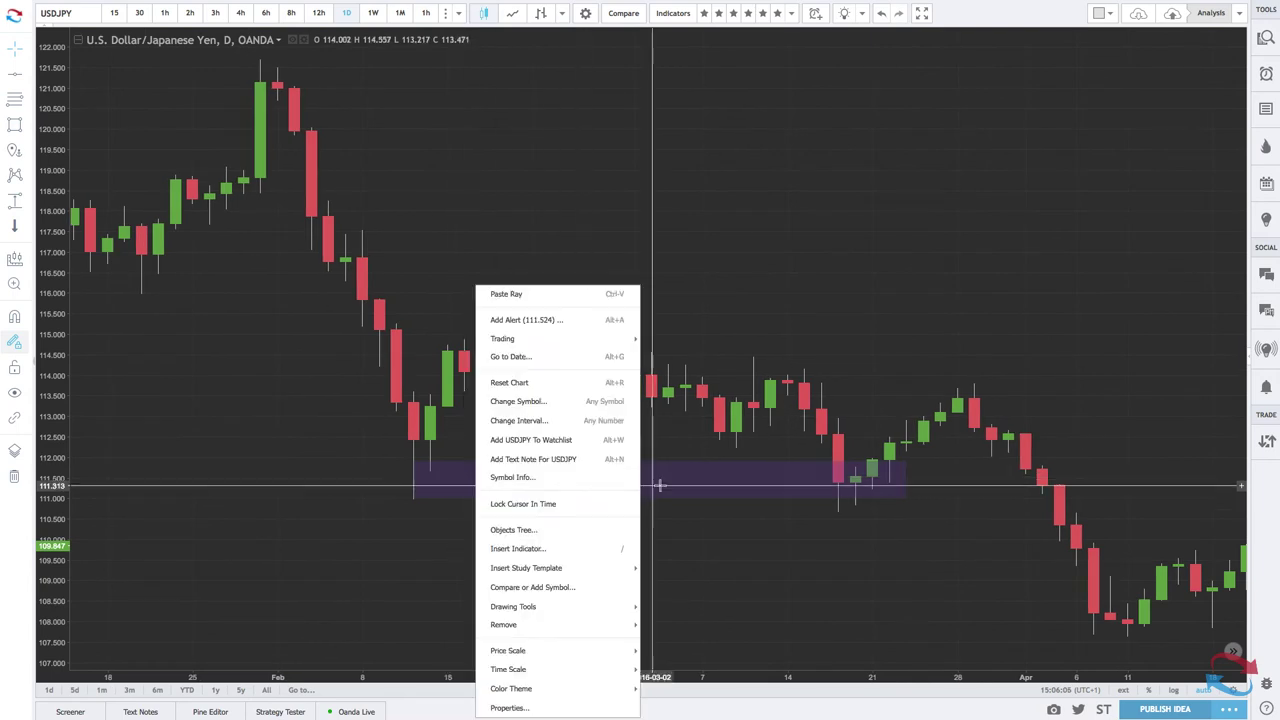
pyautogui.click(871, 363)
pyautogui.click(414, 466)
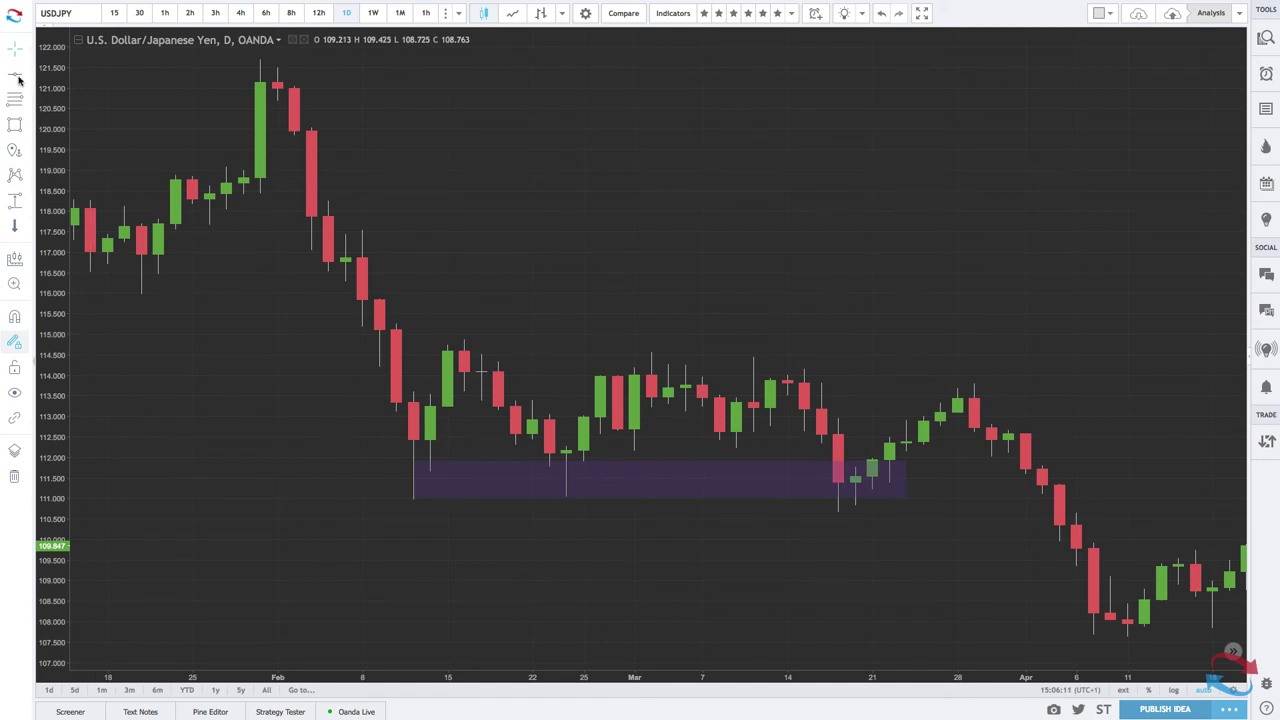
# - Place a horizontal line at 111.053 and scroll toward 2017 to compare with the zone
pyautogui.click(410, 495)
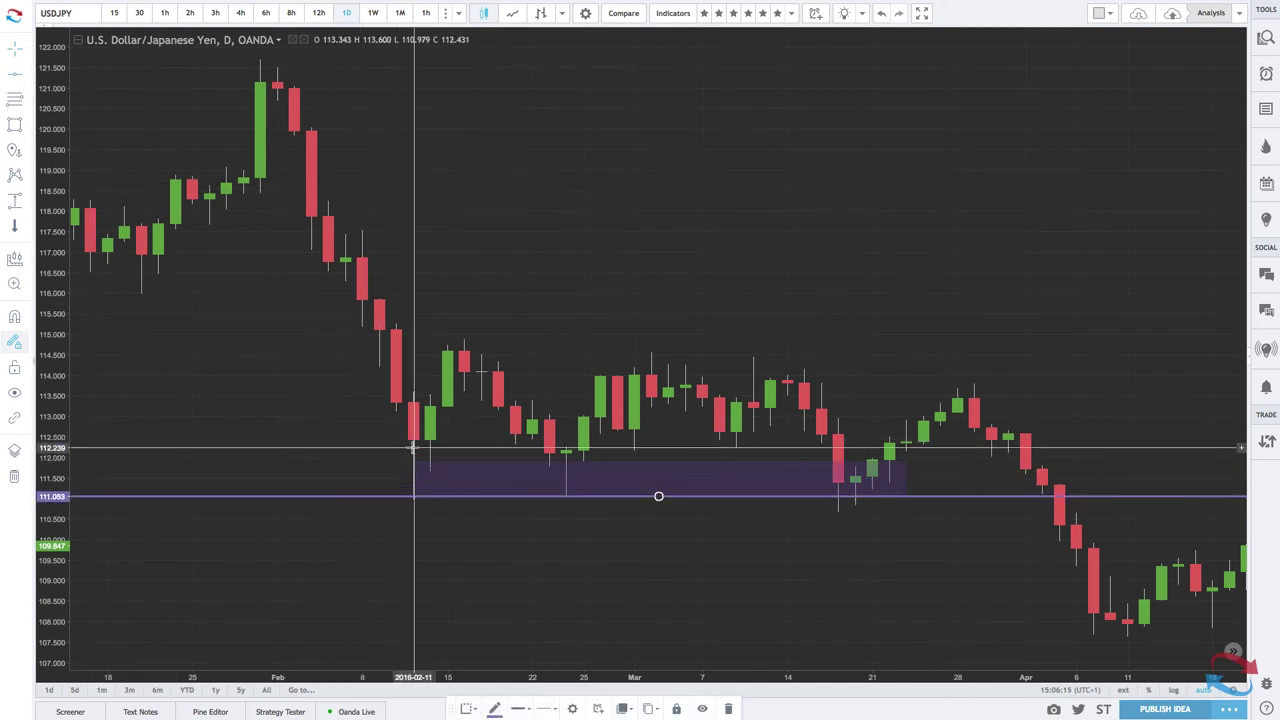
pyautogui.scroll(-10, 760, 543)
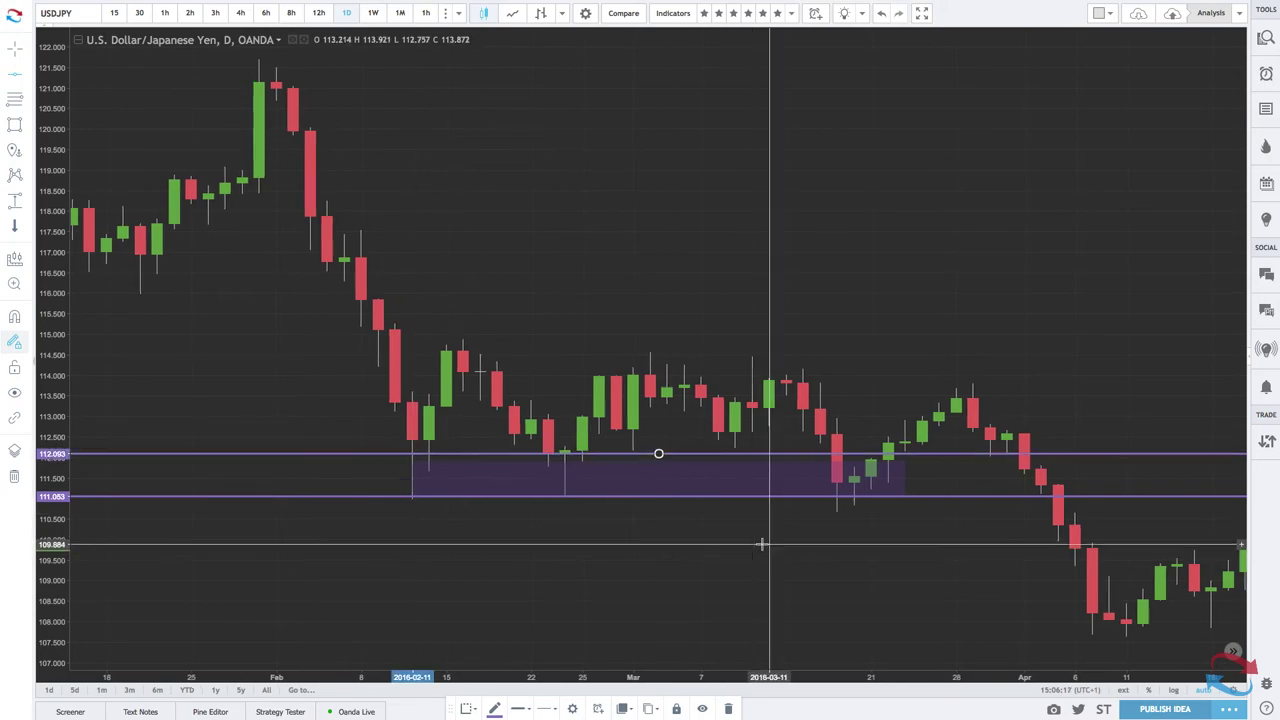
pyautogui.hscroll(5, 760, 543)
pyautogui.scroll(5, 760, 543)
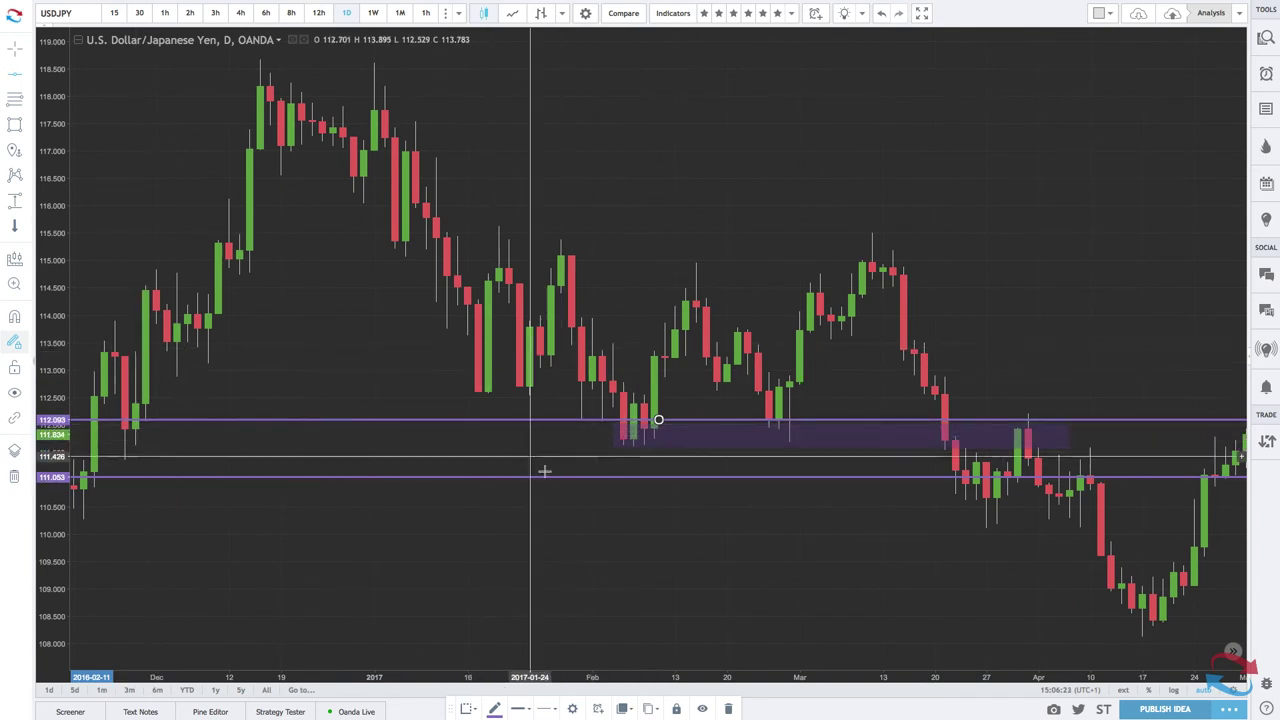
pyautogui.scroll(3, 658, 421)
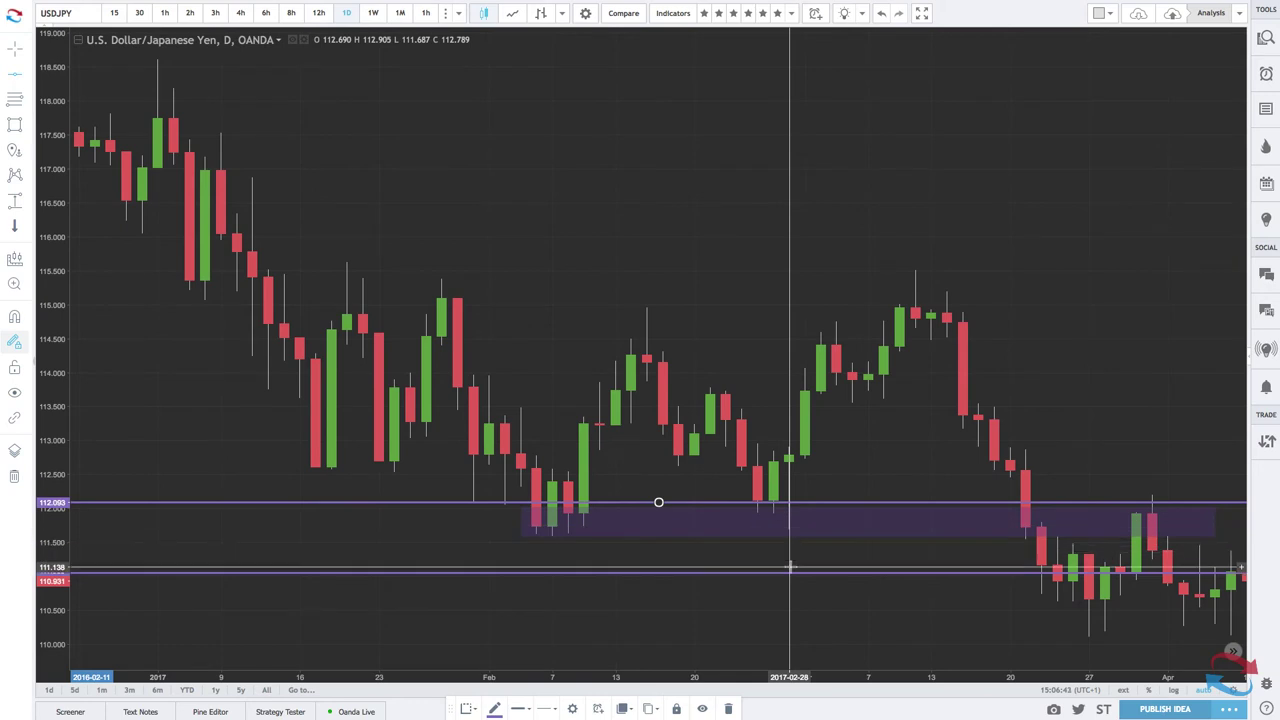
# - Delete the lower boundary line and scroll back to the February–March 2016 zone near 111–112
pyautogui.press('Delete')
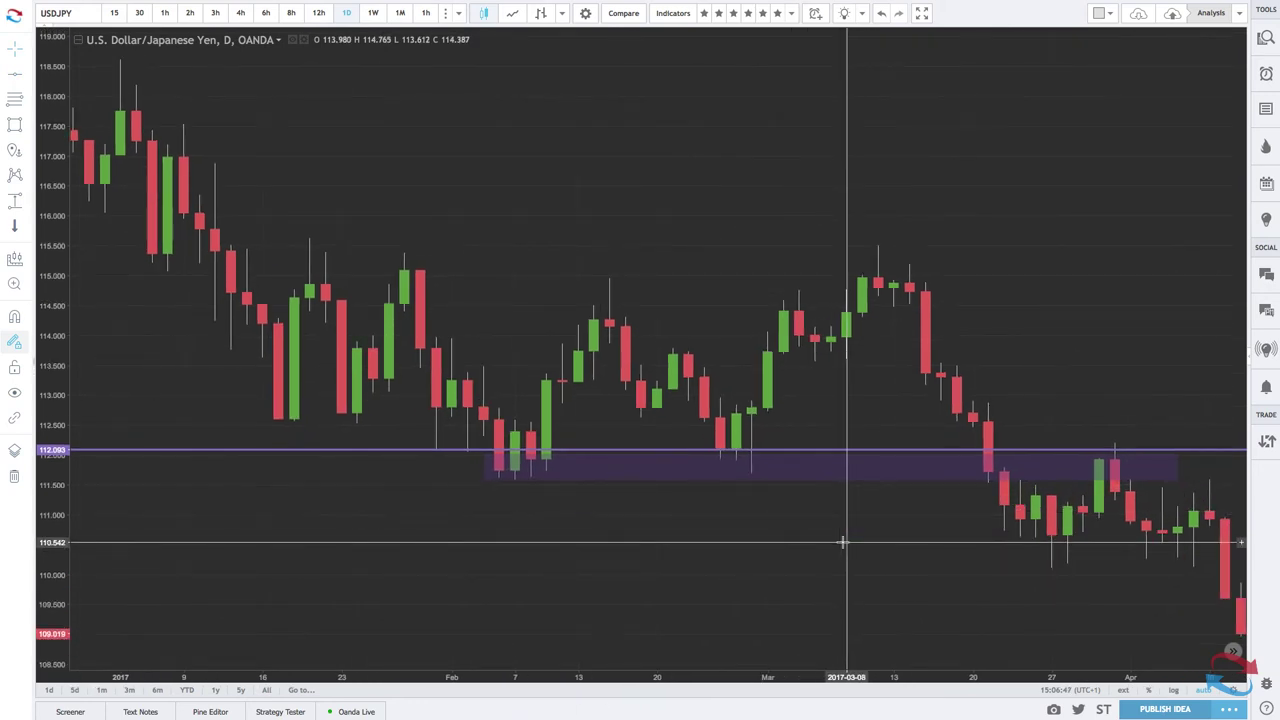
pyautogui.scroll(2, 843, 542)
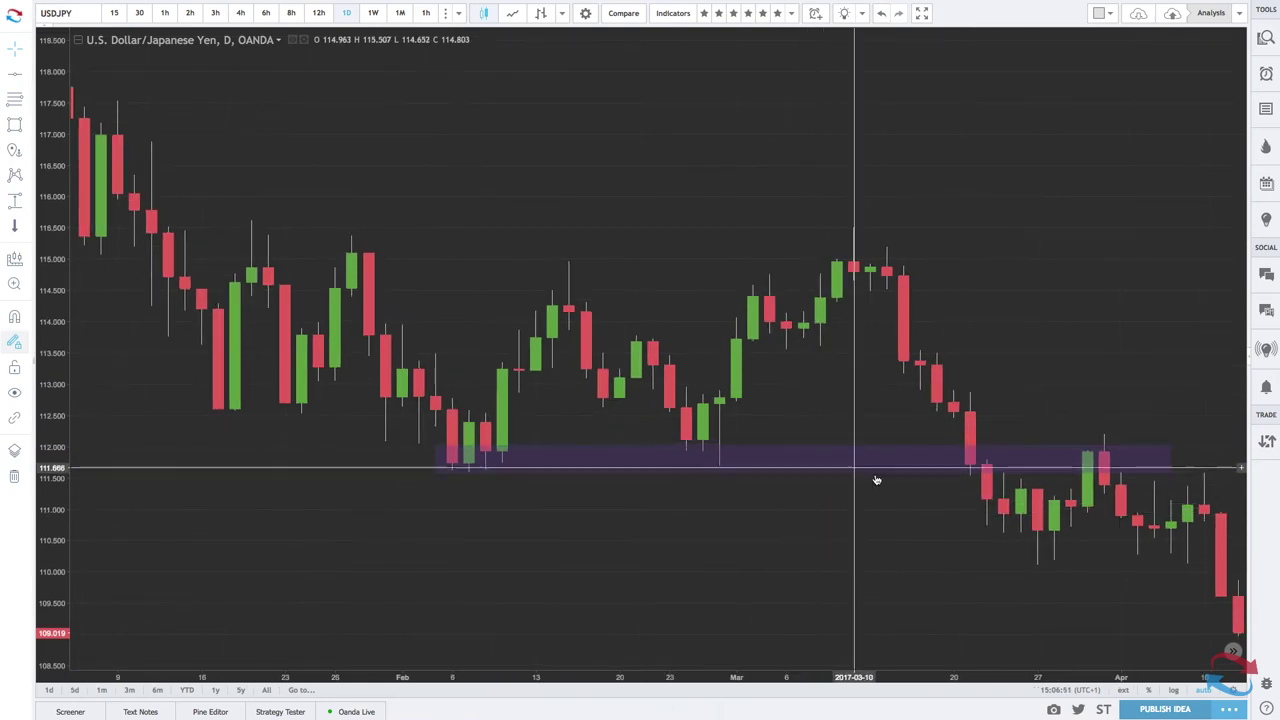
pyautogui.hscroll(10, 871, 480)
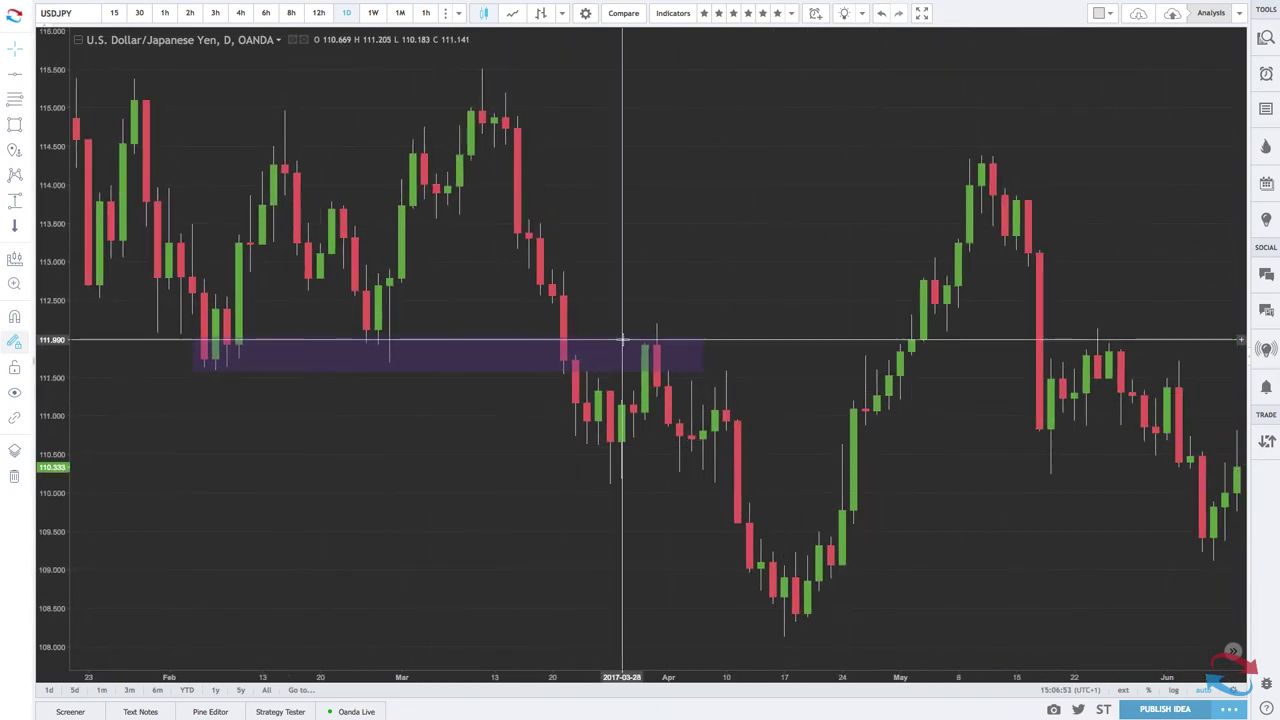
pyautogui.scroll(-2, 566, 317)
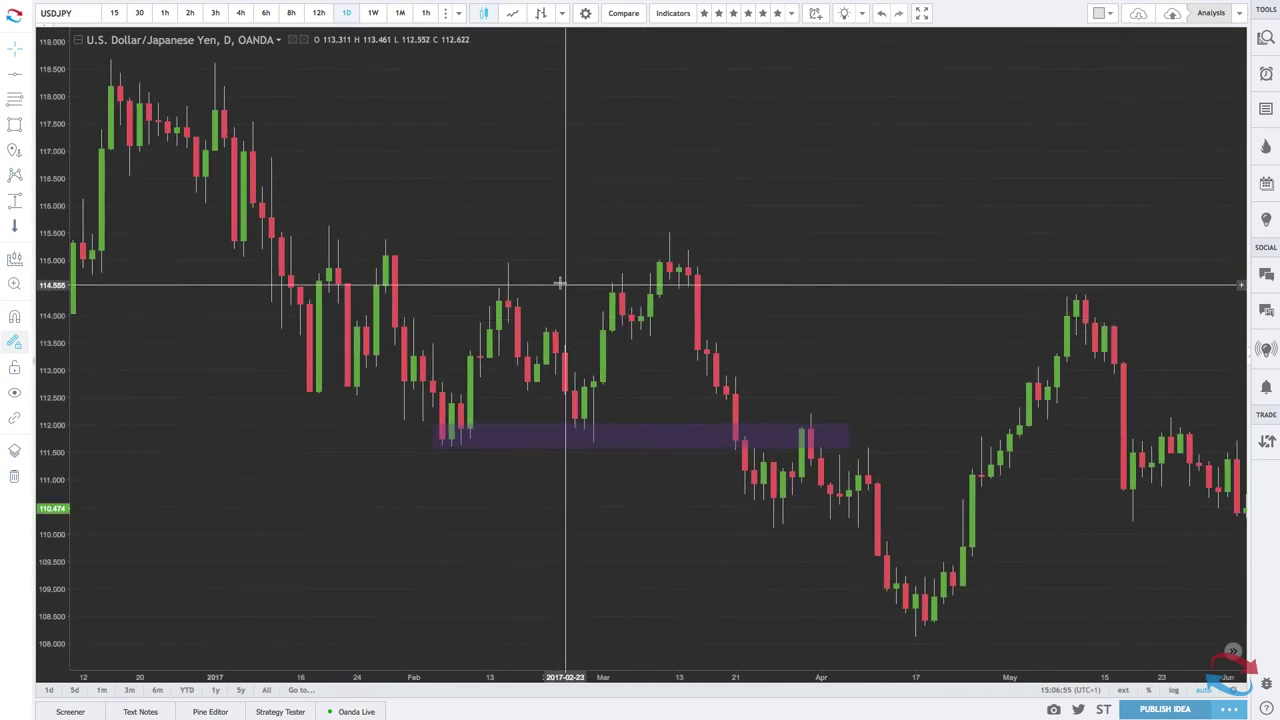
pyautogui.scroll(-2, 613, 295)
pyautogui.hscroll(-6, 613, 295)
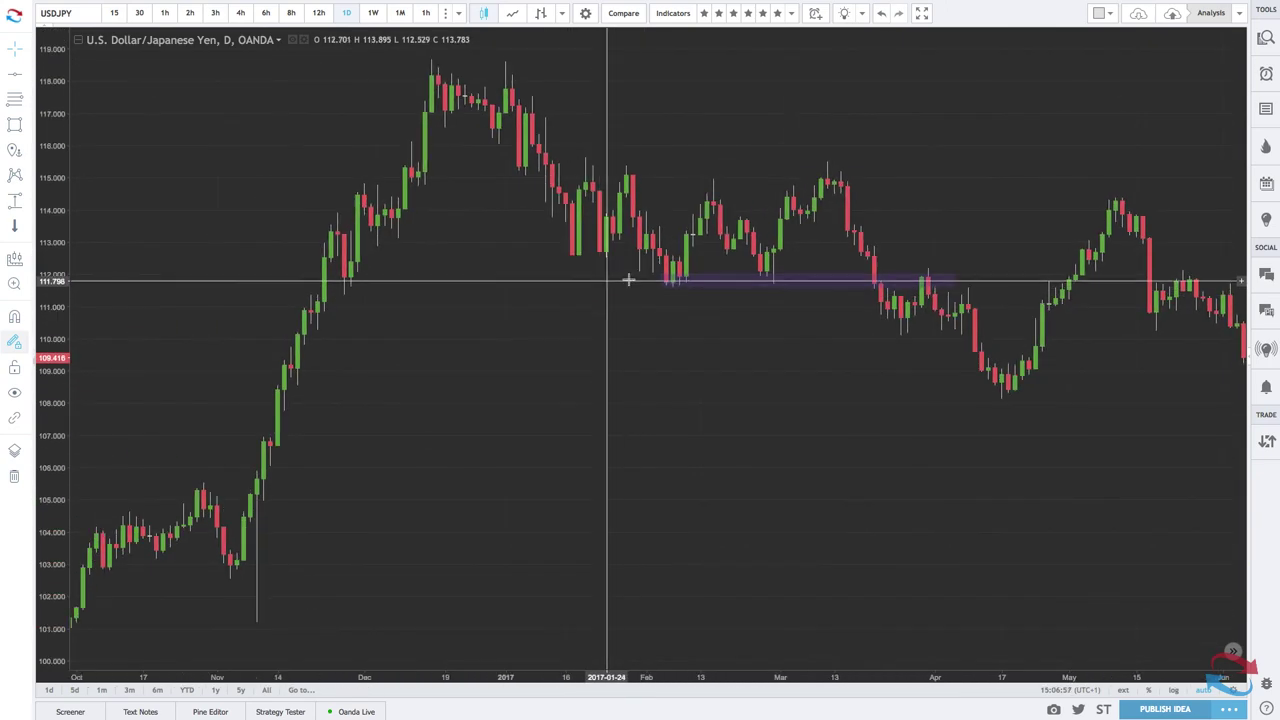
pyautogui.hscroll(-15, 634, 272)
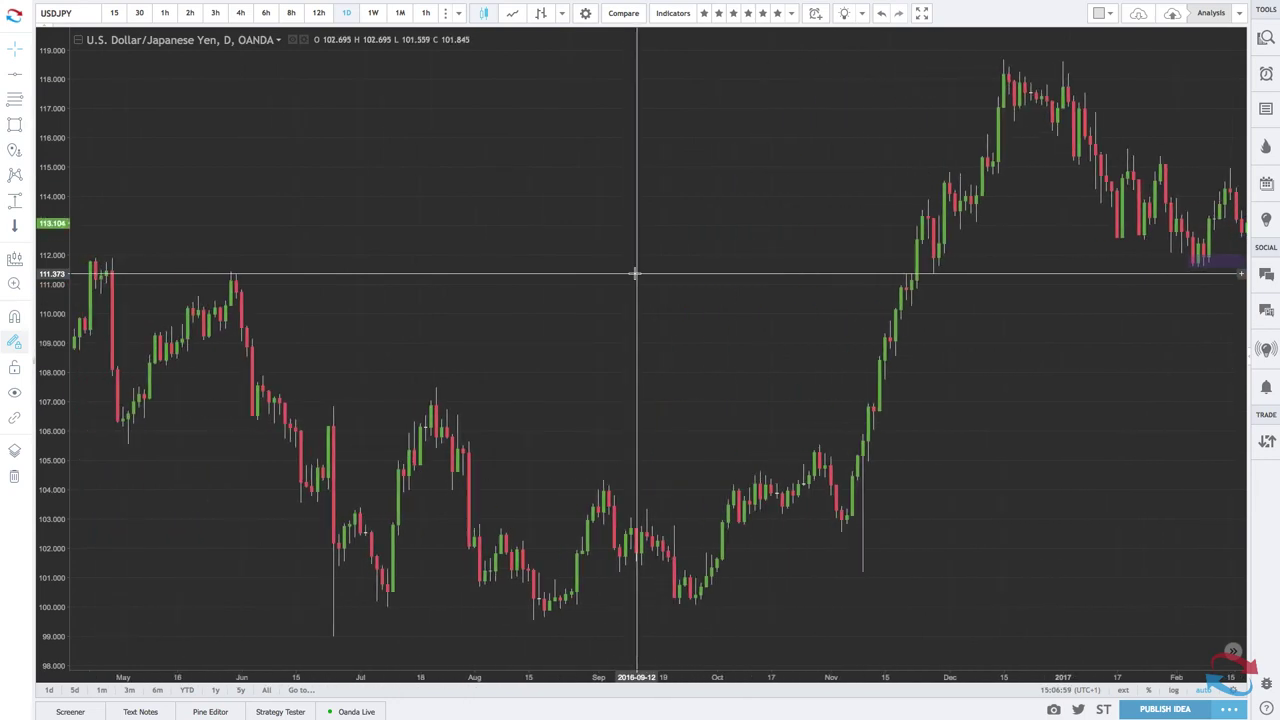
pyautogui.scroll(6, 634, 272)
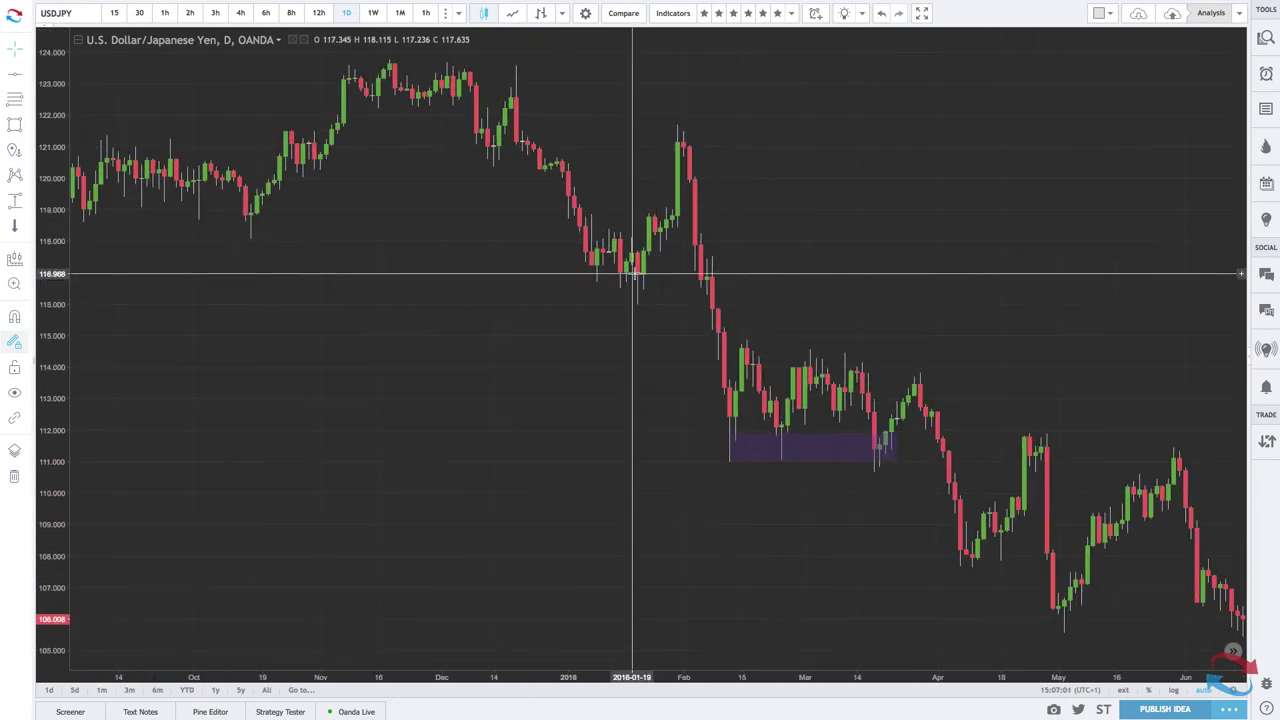
pyautogui.hscroll(2, 634, 272)
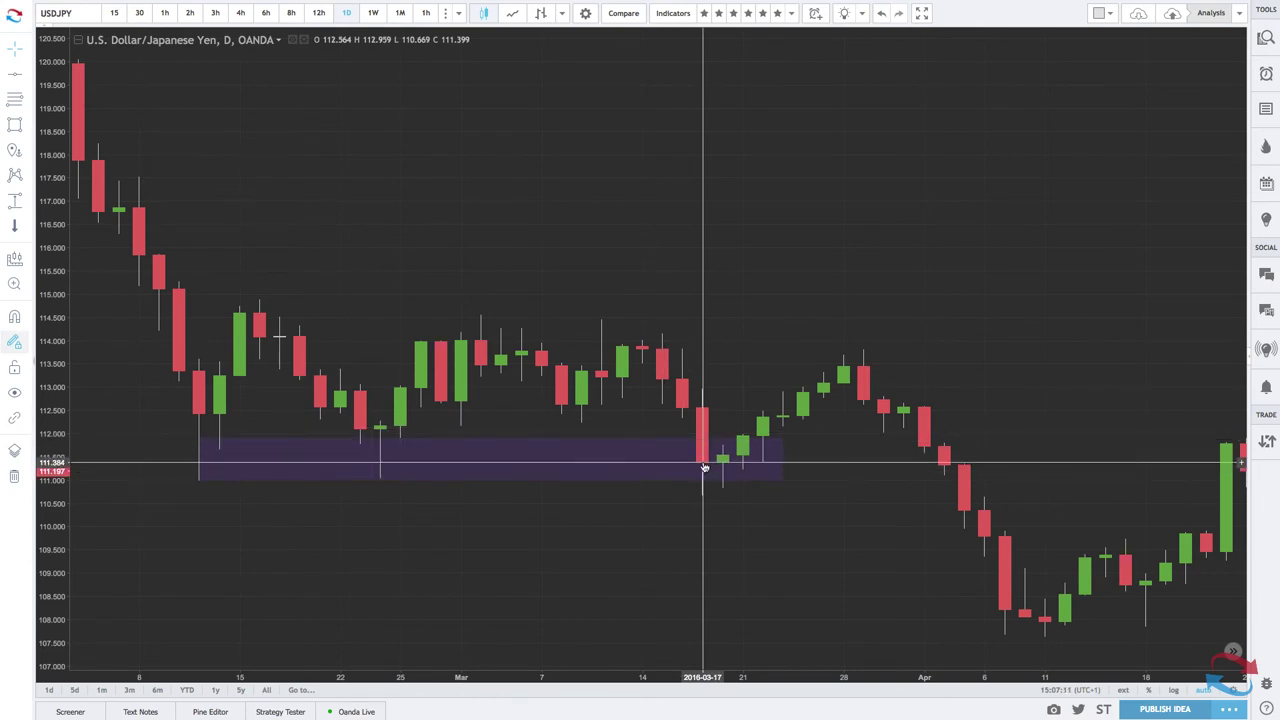
pyautogui.scroll(-5, 915, 432)
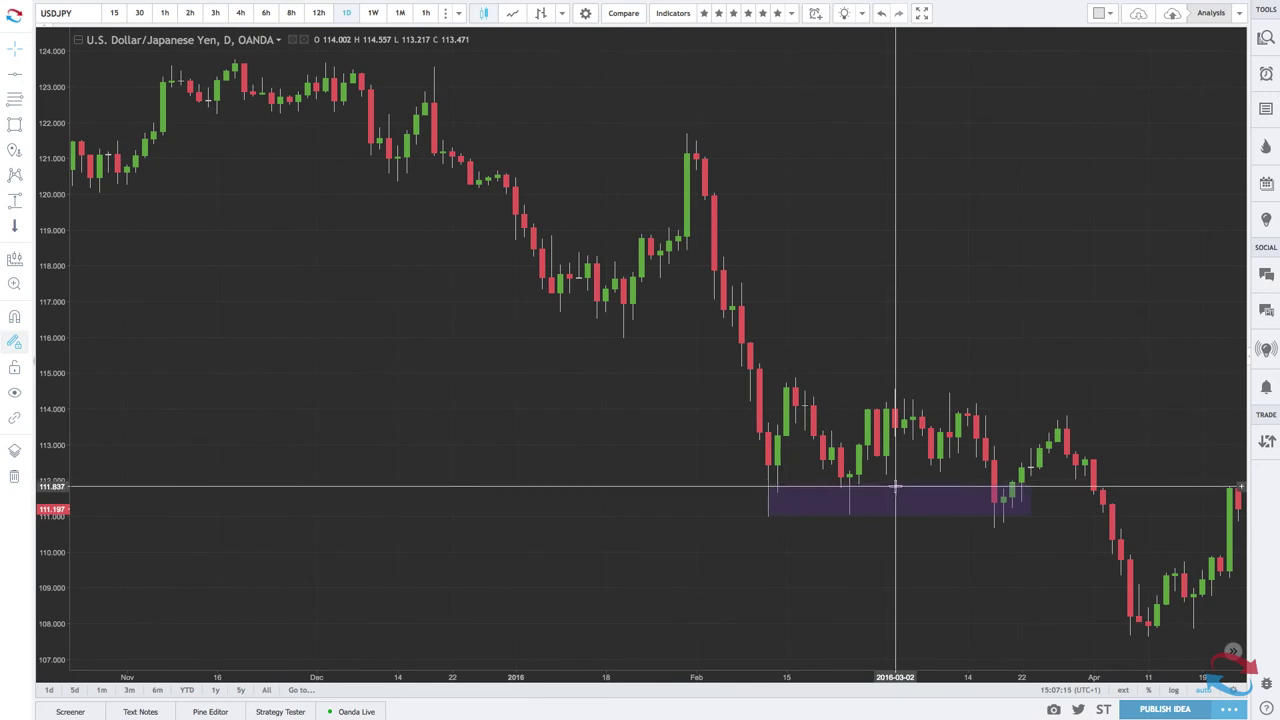
pyautogui.click(14, 77)
# - Place horizontal lines at 111.874 and 111.017 along the zone's top and bottom
pyautogui.click(858, 485)
pyautogui.click(858, 516)
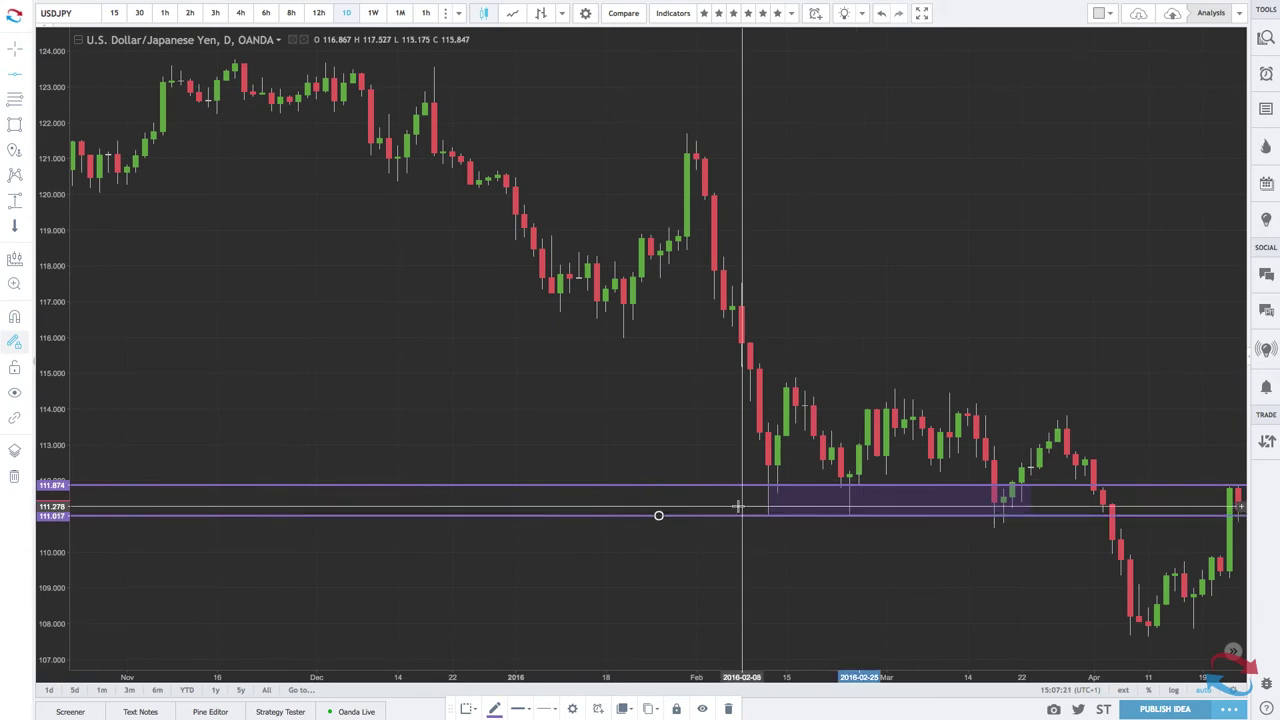
pyautogui.hscroll(-5, 738, 506)
pyautogui.scroll(-8, 738, 506)
# - Scroll back to 2006 and forward to 2016 to check price reactions at the lines
pyautogui.hscroll(-10, 738, 506)
pyautogui.scroll(-10, 738, 506)
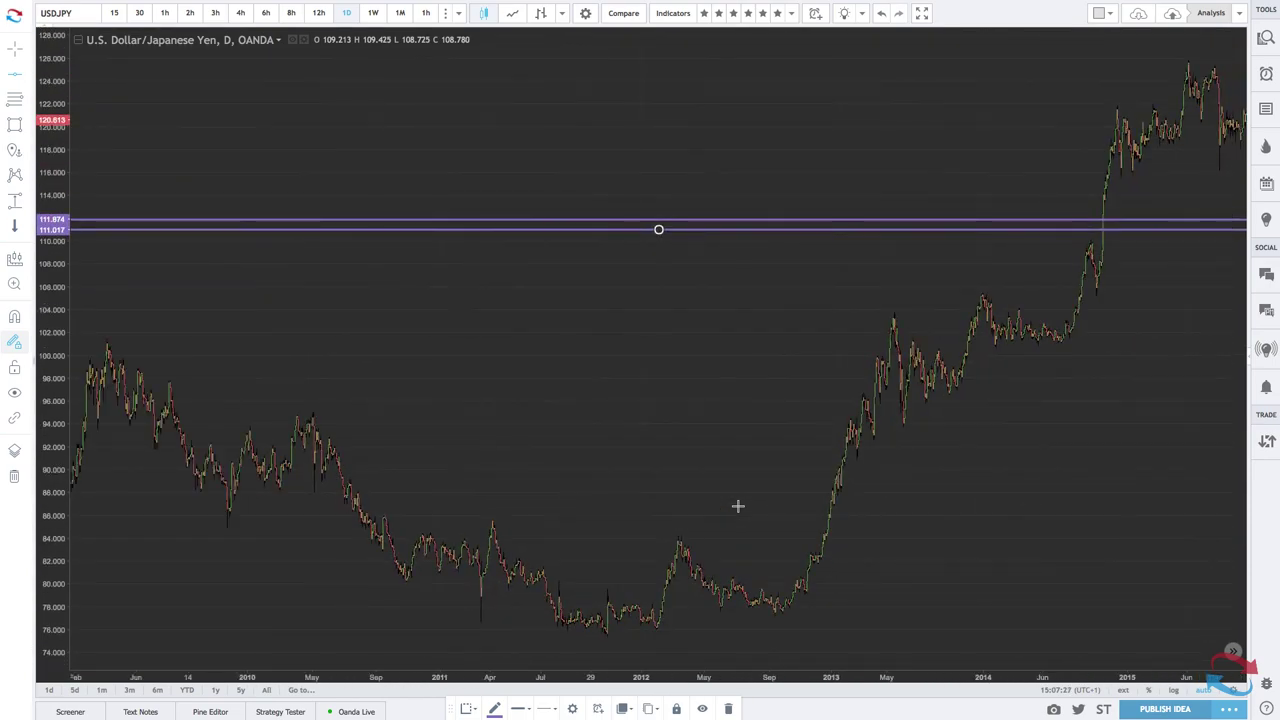
pyautogui.hscroll(-15, 738, 506)
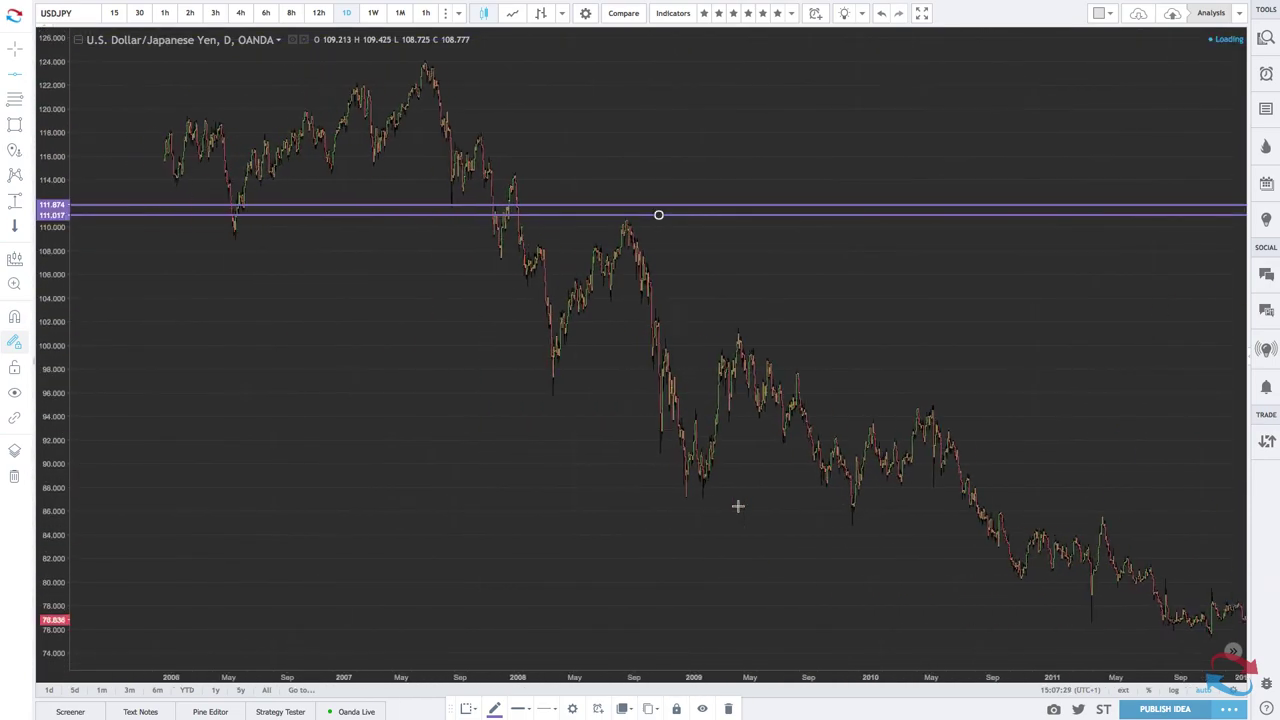
pyautogui.scroll(10, 738, 506)
pyautogui.hscroll(3, 738, 506)
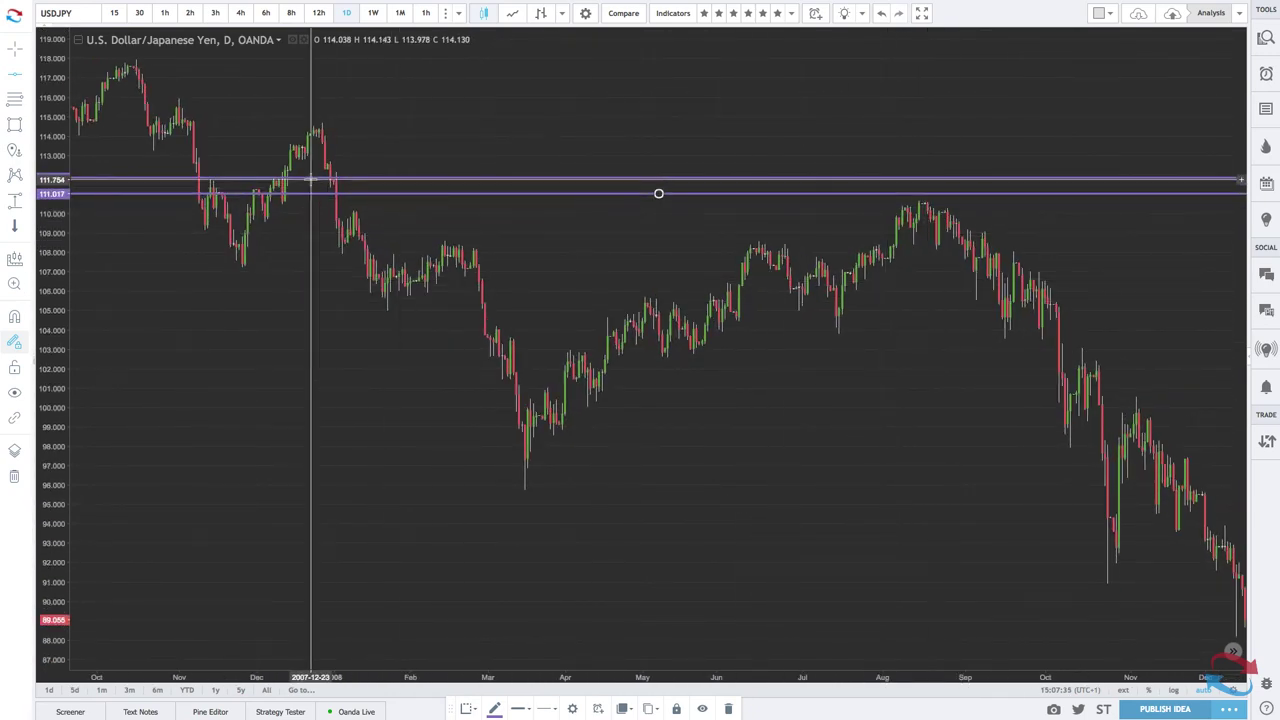
pyautogui.hscroll(20, 262, 180)
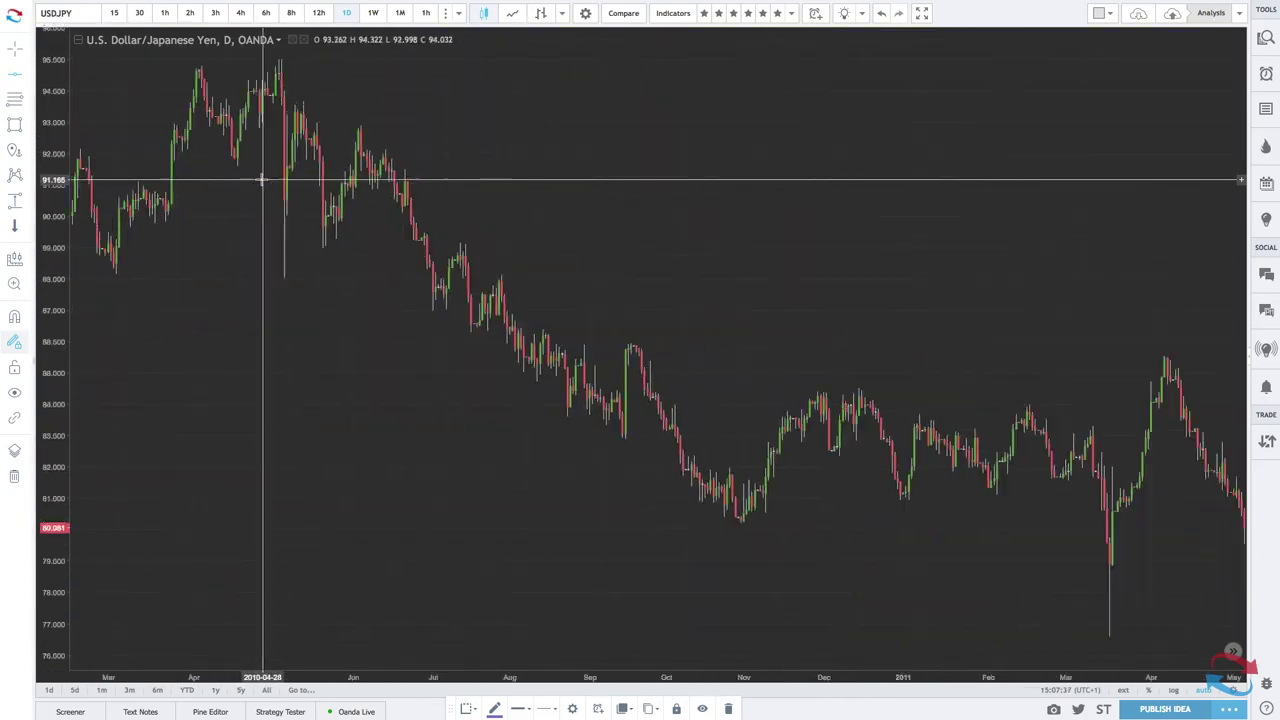
pyautogui.hscroll(20, 262, 180)
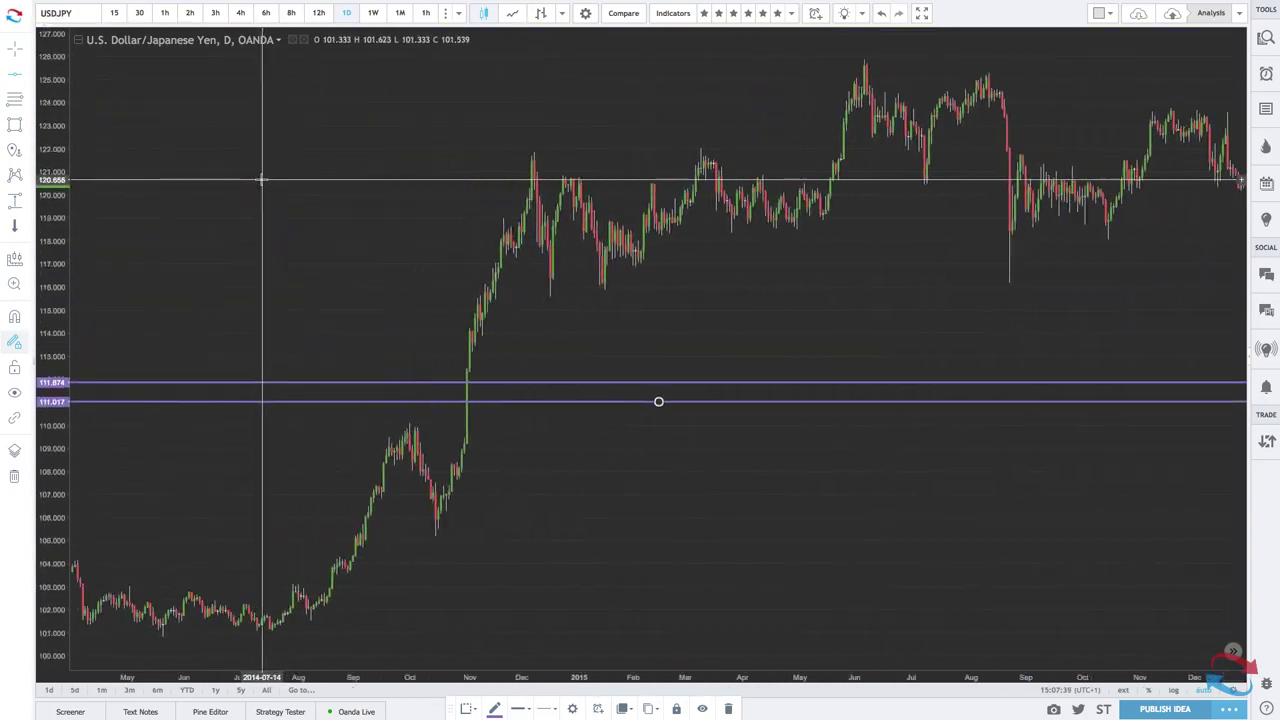
pyautogui.hscroll(15, 262, 180)
pyautogui.scroll(10, 262, 180)
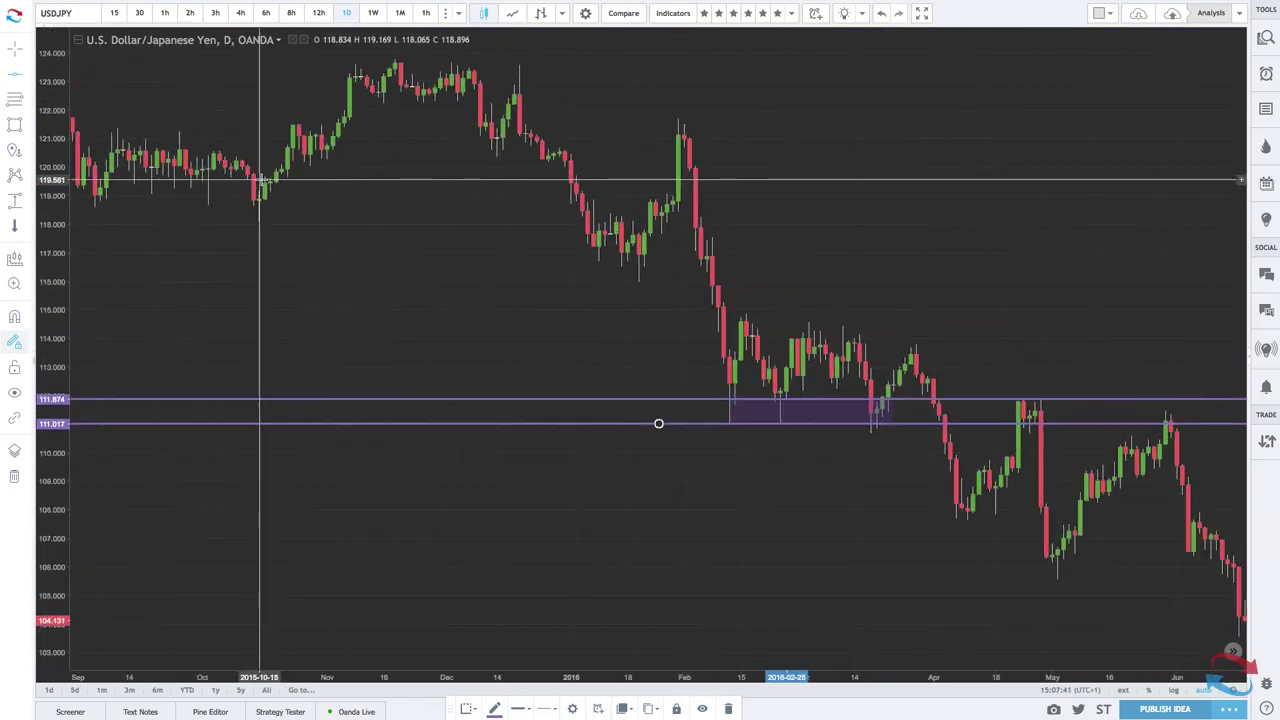
pyautogui.hscroll(3, 262, 180)
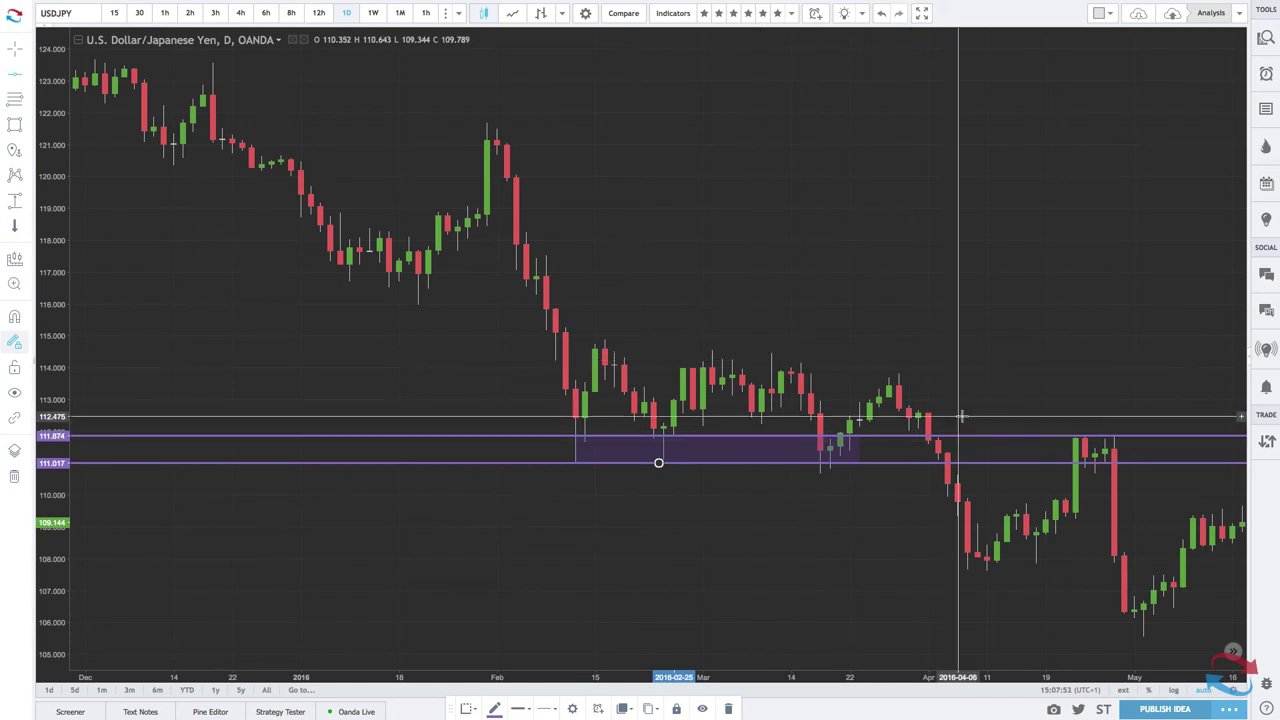
# - Delete the 2016 purple zone and scroll to the early-2017 111.6–112.0 zone
pyautogui.click(975, 443)
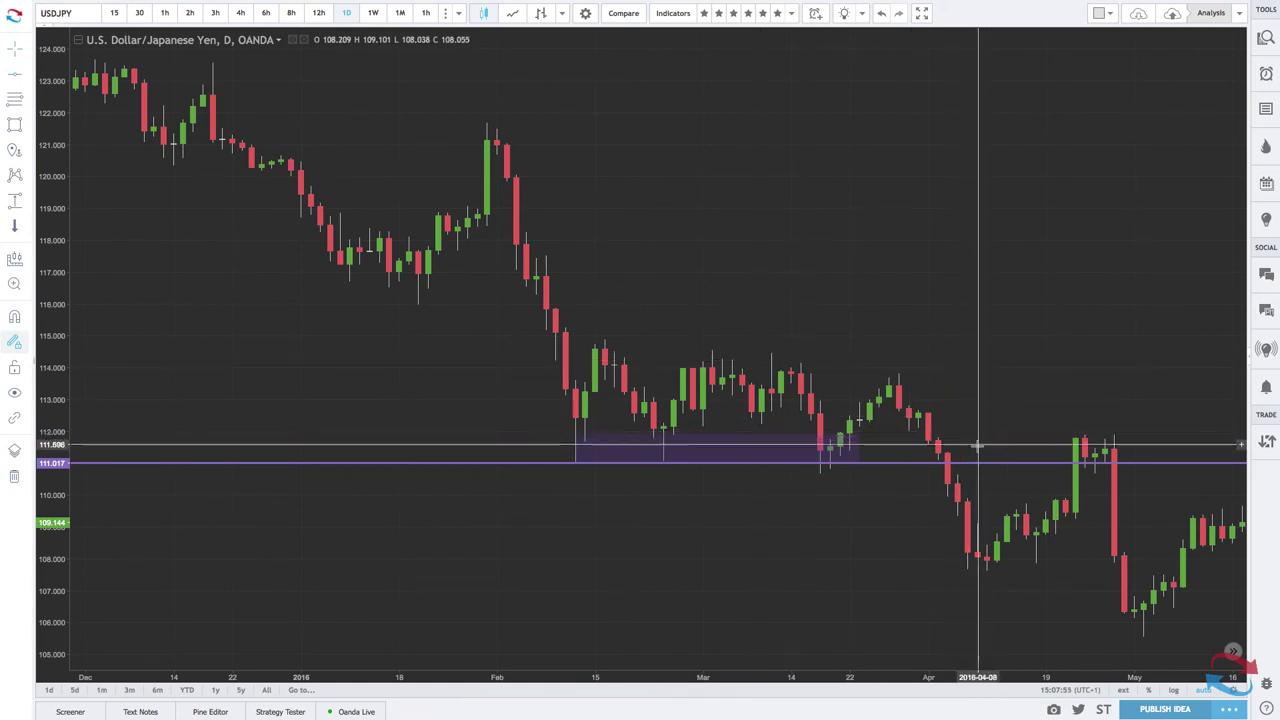
pyautogui.click(823, 445)
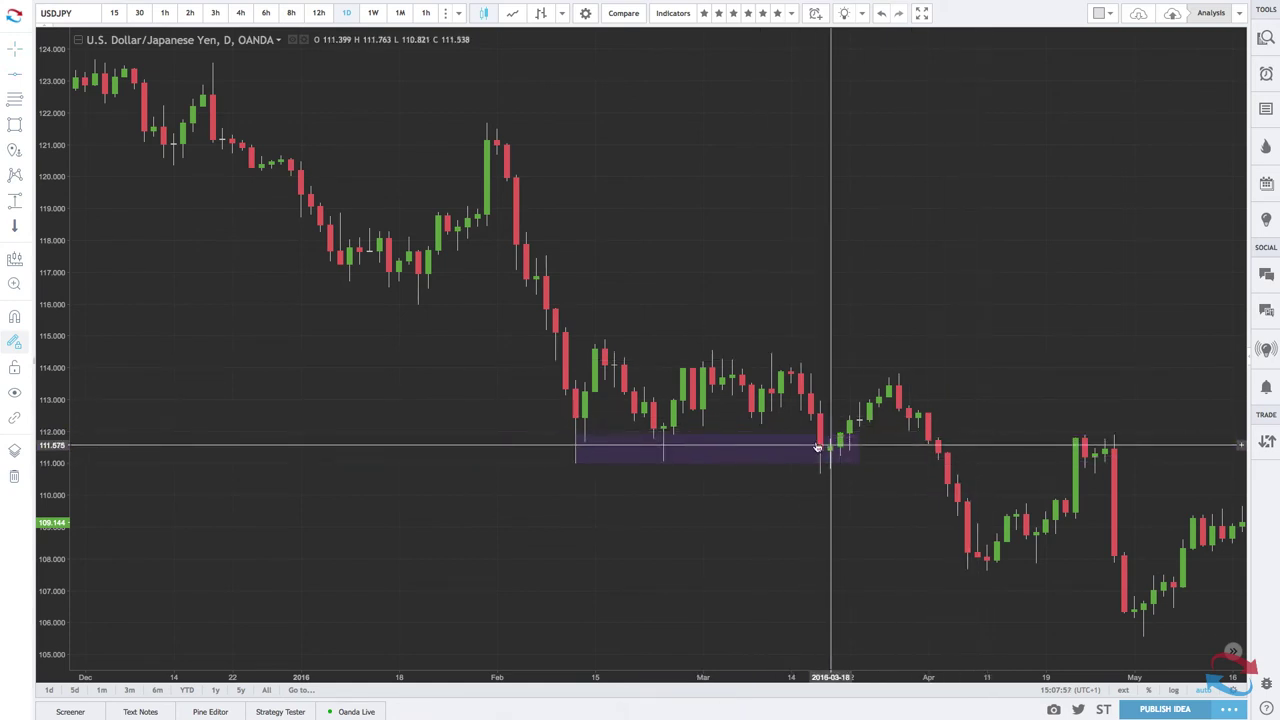
pyautogui.press('Delete')
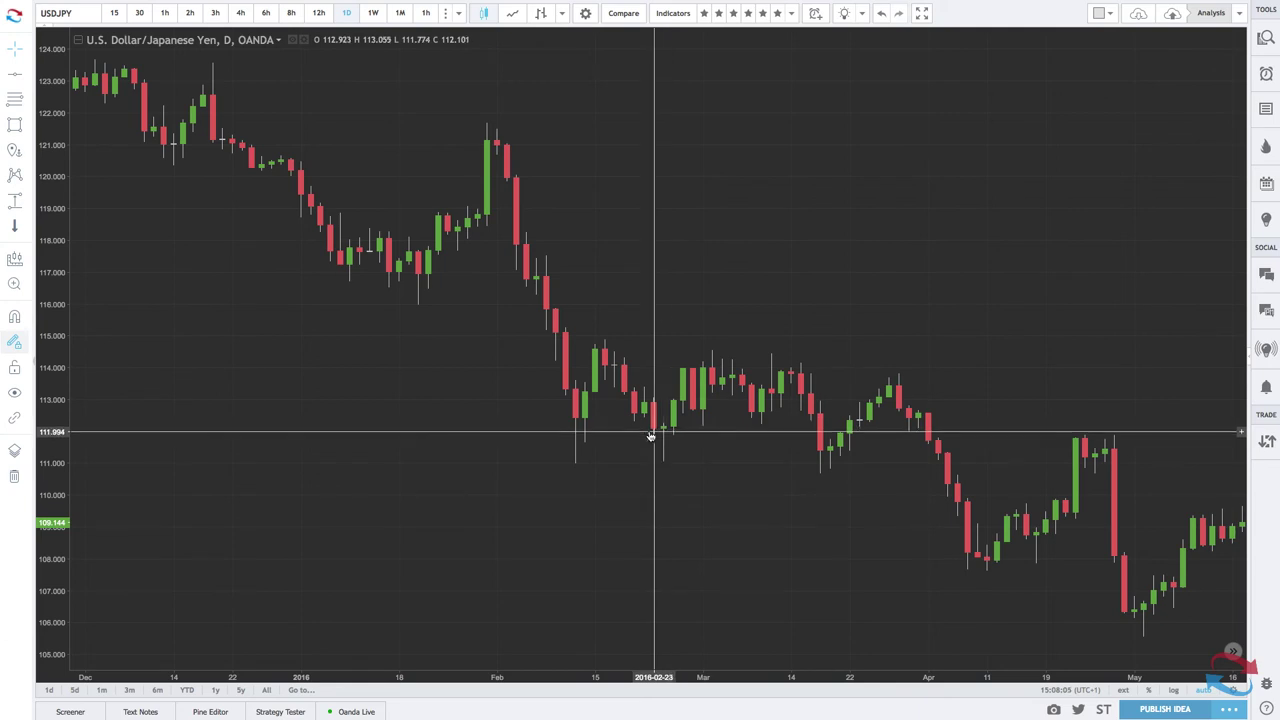
pyautogui.scroll(-5, 650, 437)
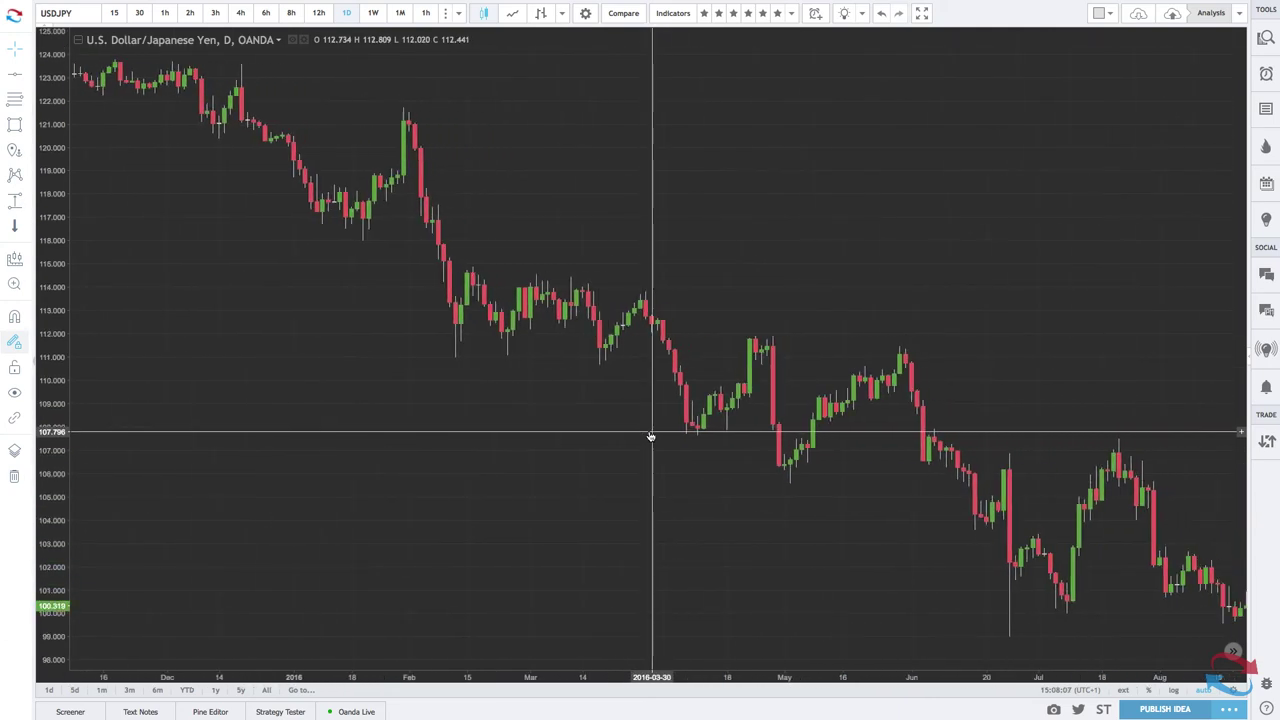
pyautogui.scroll(-2, 650, 437)
pyautogui.scroll(3, 1166, 629)
pyautogui.hscroll(5, 1143, 637)
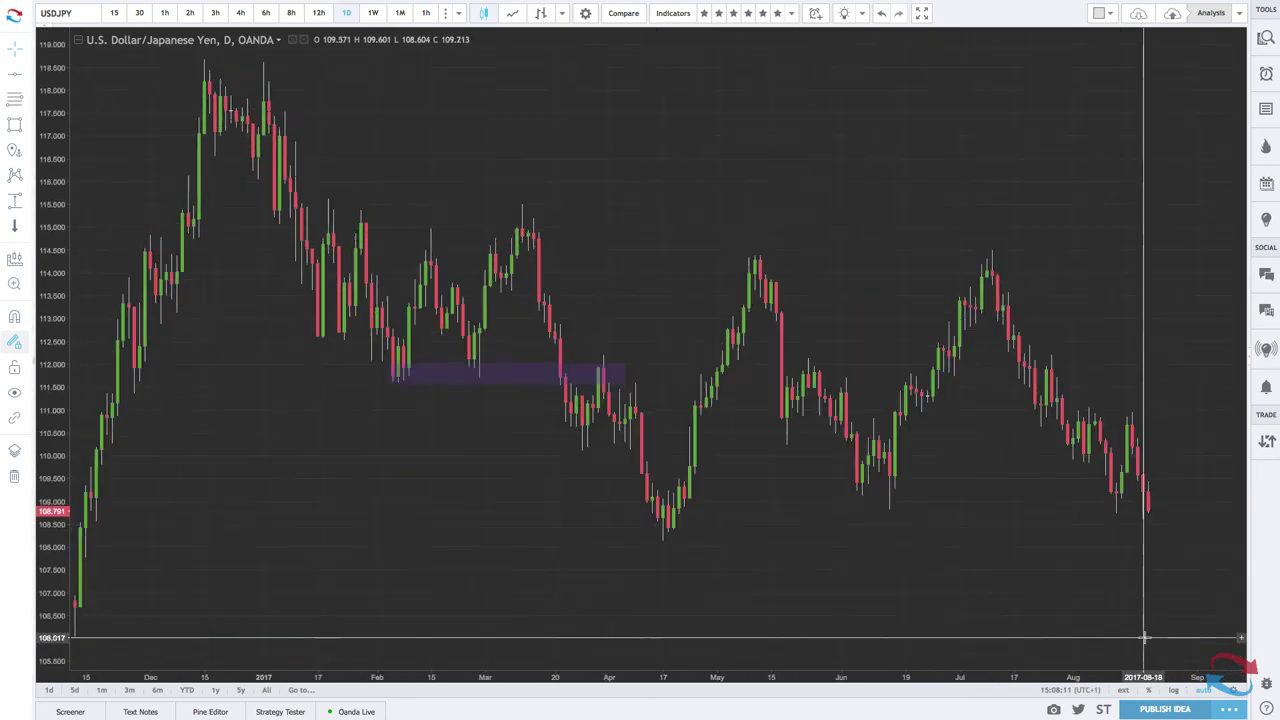
pyautogui.hscroll(-2, 549, 286)
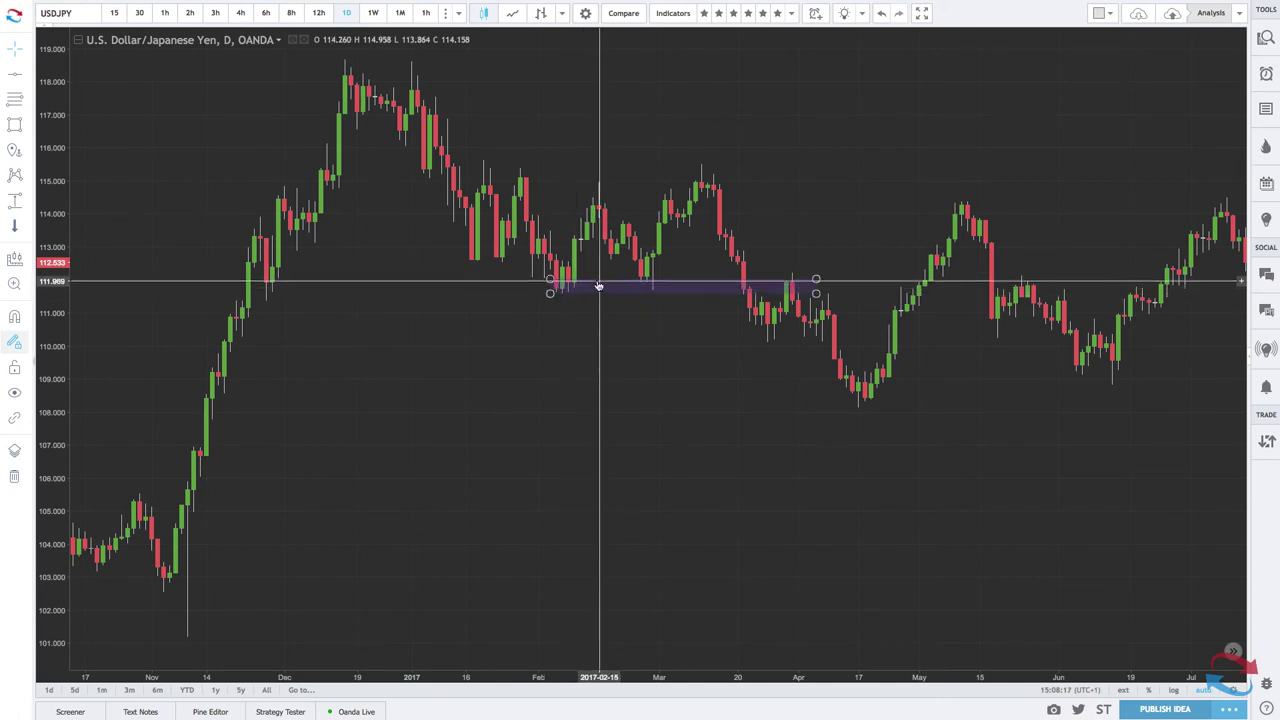
# - Add the S/R rules text note at the chart's lower right
pyautogui.click(14, 152)
pyautogui.click(1160, 623)
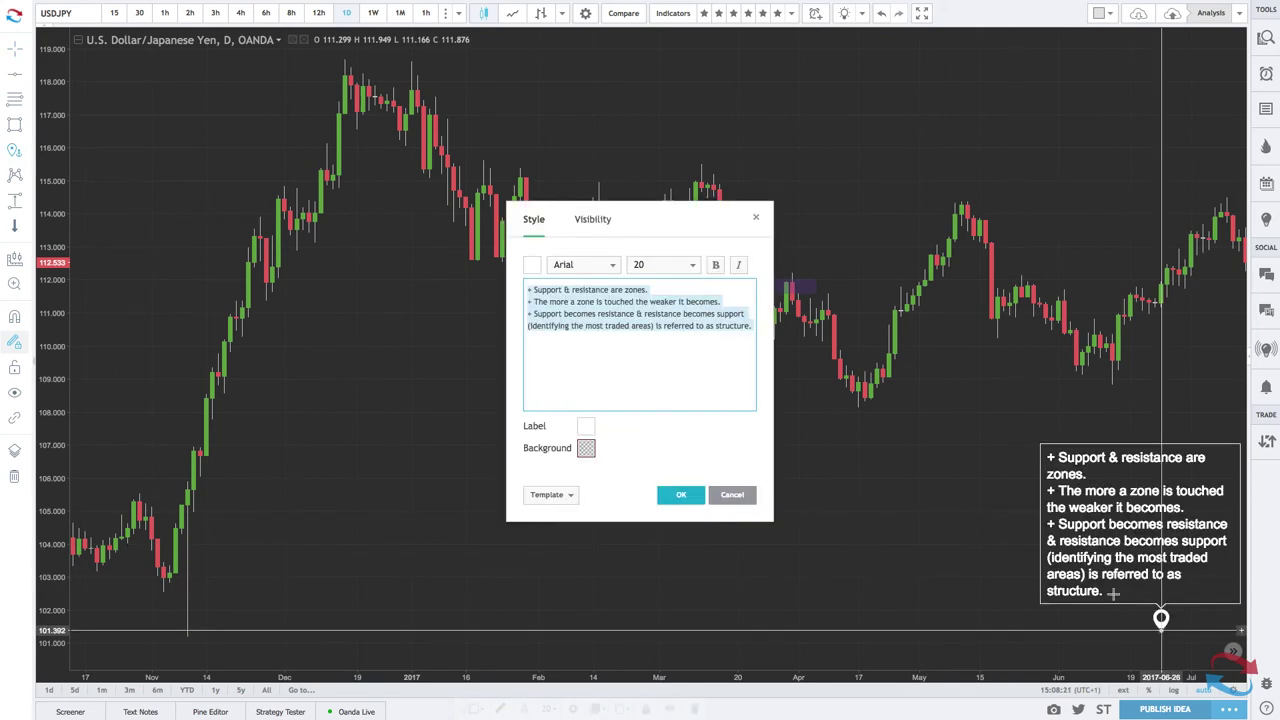
pyautogui.click(680, 494)
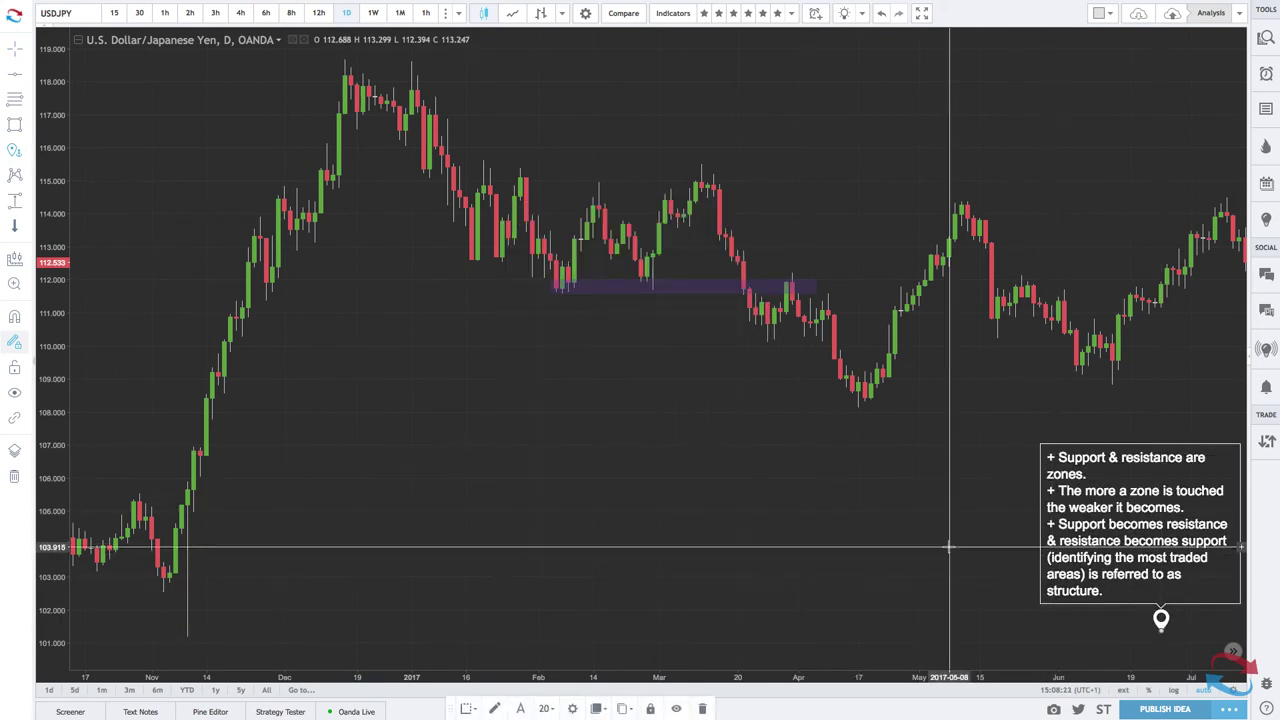
pyautogui.scroll(3, 938, 490)
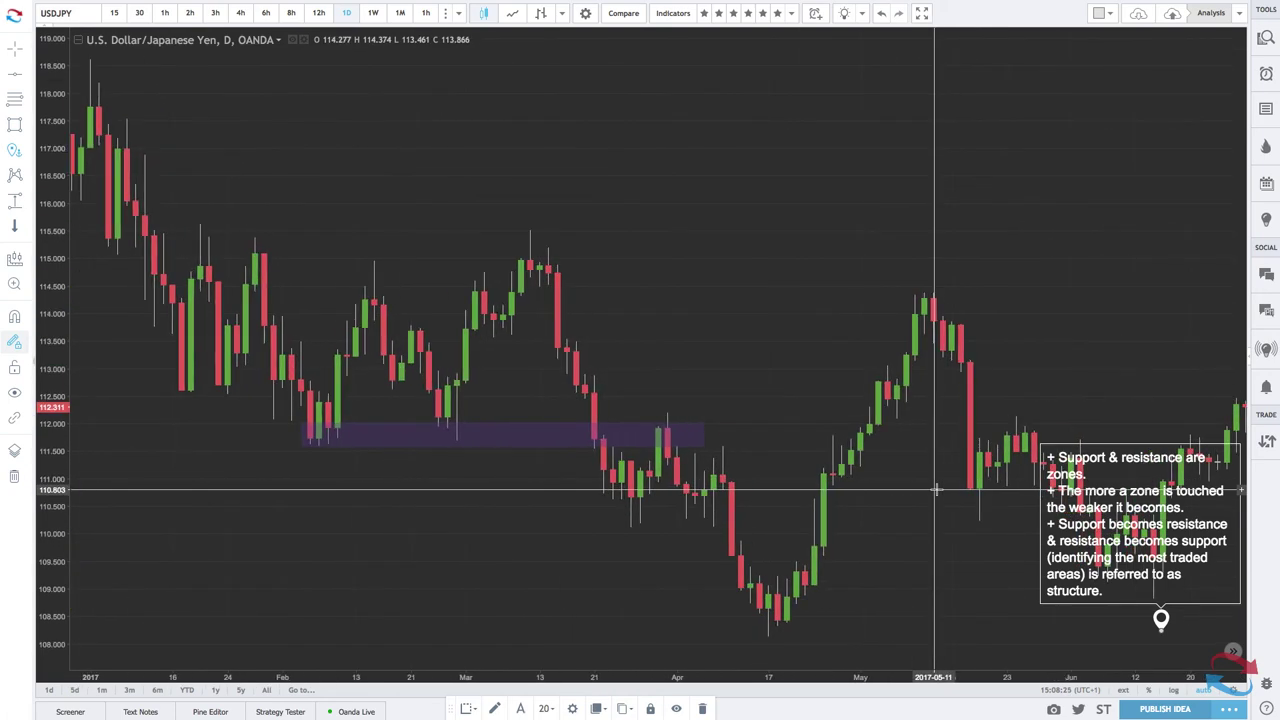
pyautogui.hscroll(5, 940, 410)
pyautogui.scroll(-5, 940, 410)
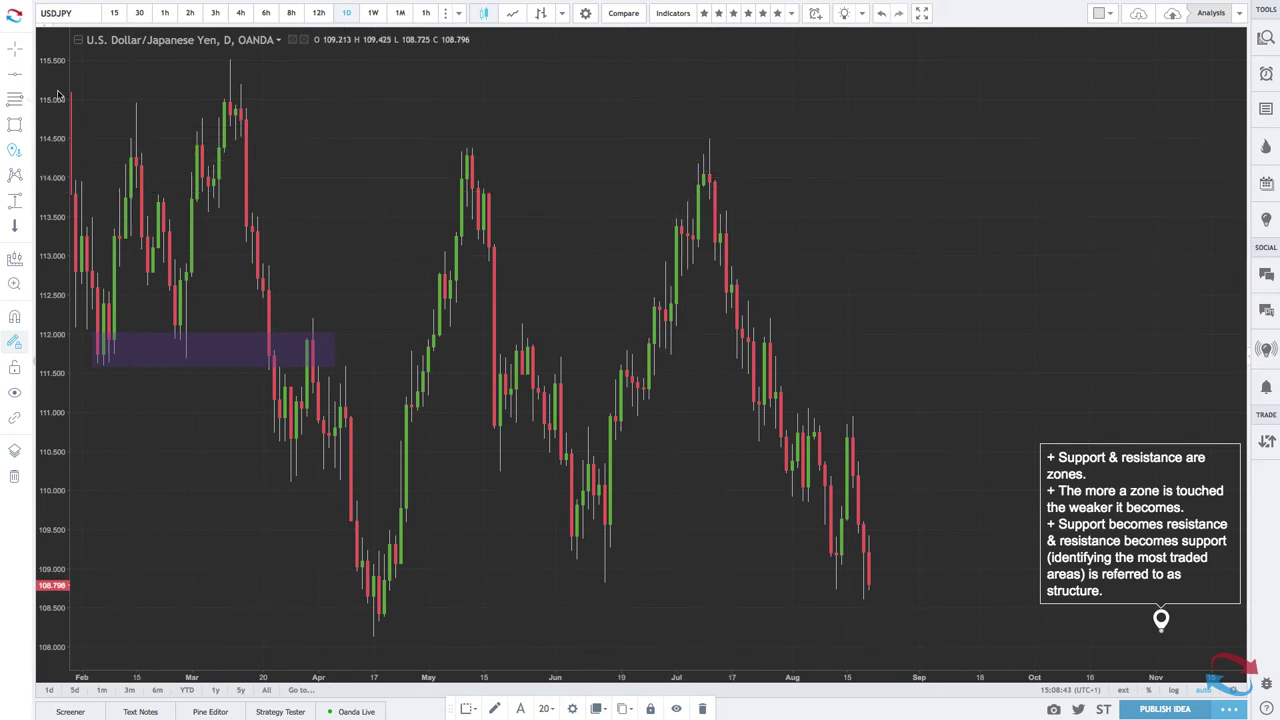
# - Compress the price axis, add a second rules note, and drag candles down to clear space up to 124
pyautogui.moveTo(60, 97); pyautogui.dragTo(62, 131)
pyautogui.click(430, 168)
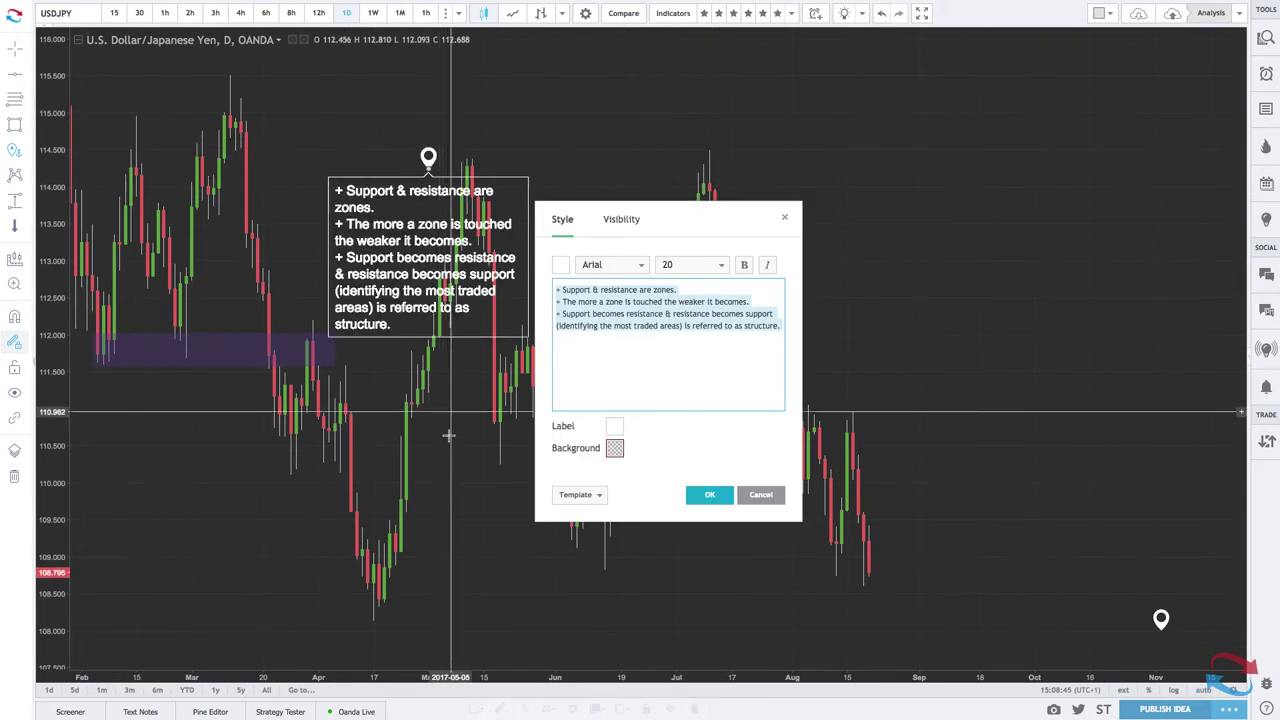
pyautogui.click(430, 158)
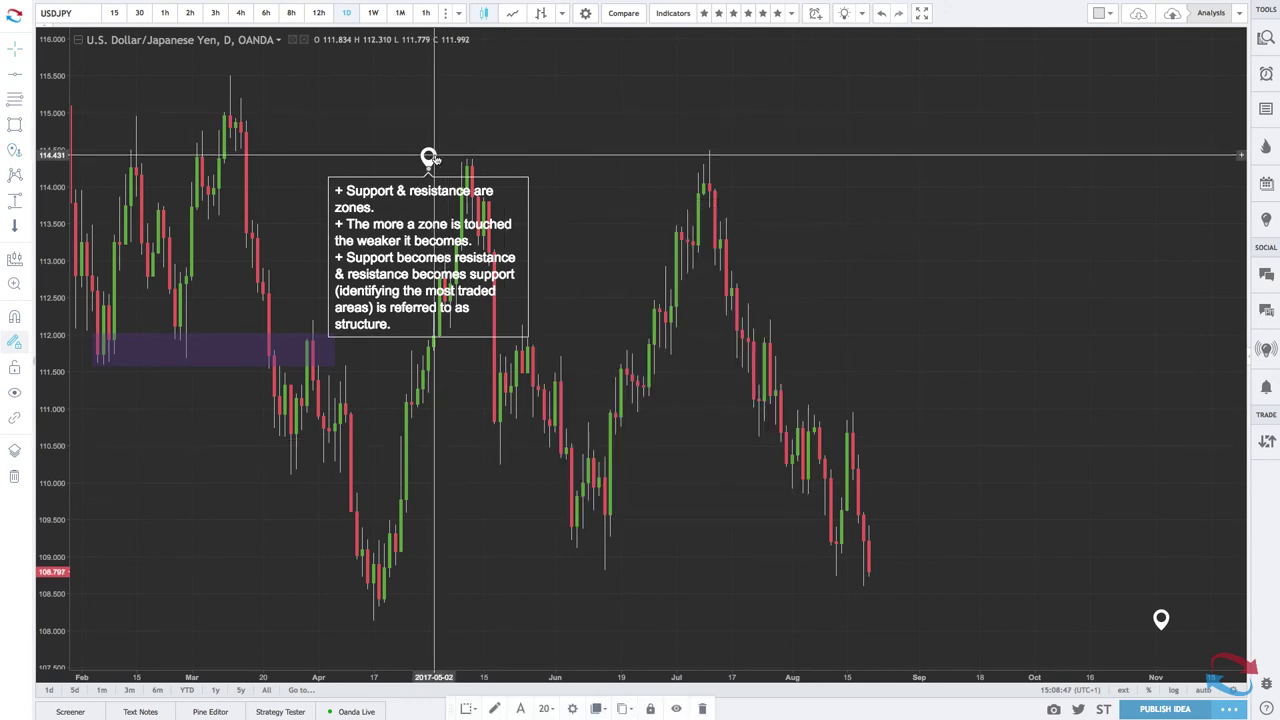
pyautogui.moveTo(977, 151); pyautogui.dragTo(951, 483)
pyautogui.moveTo(788, 263); pyautogui.dragTo(869, 491)
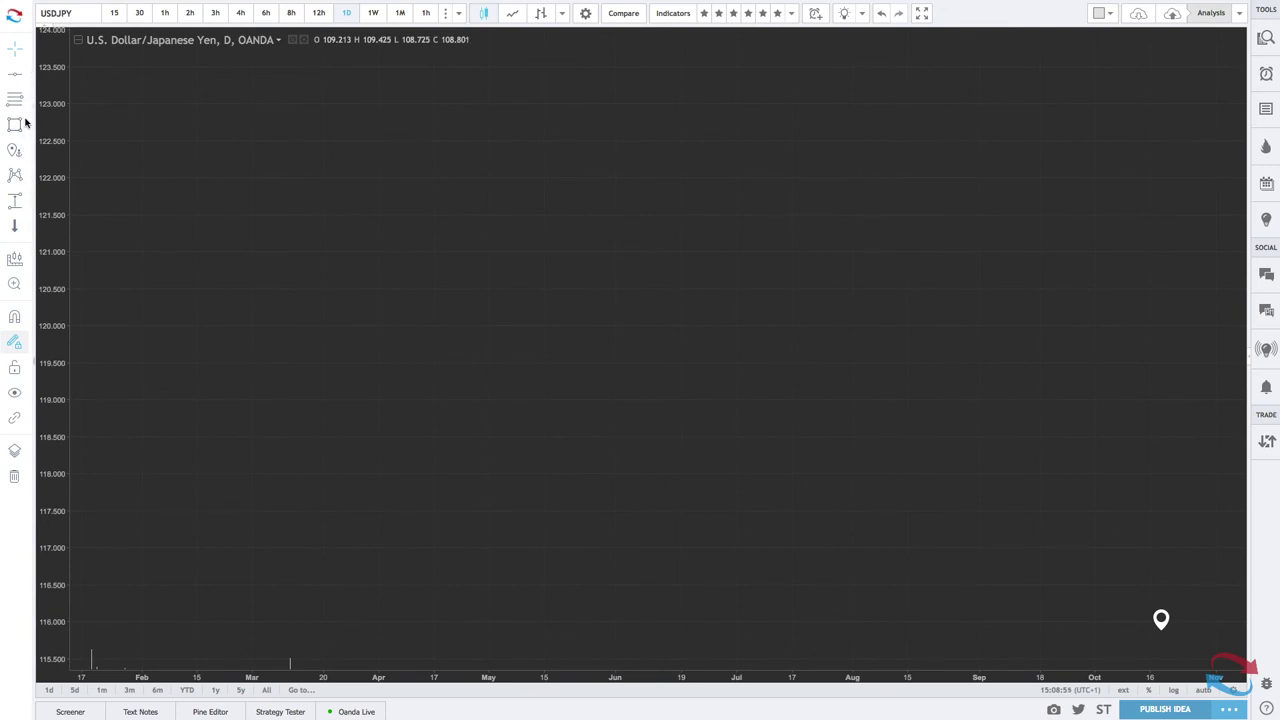
# - Brush-sketch in blue: bounces off a level near 118.6, a dip and retest, then a rally to 121.7
pyautogui.click(26, 123)
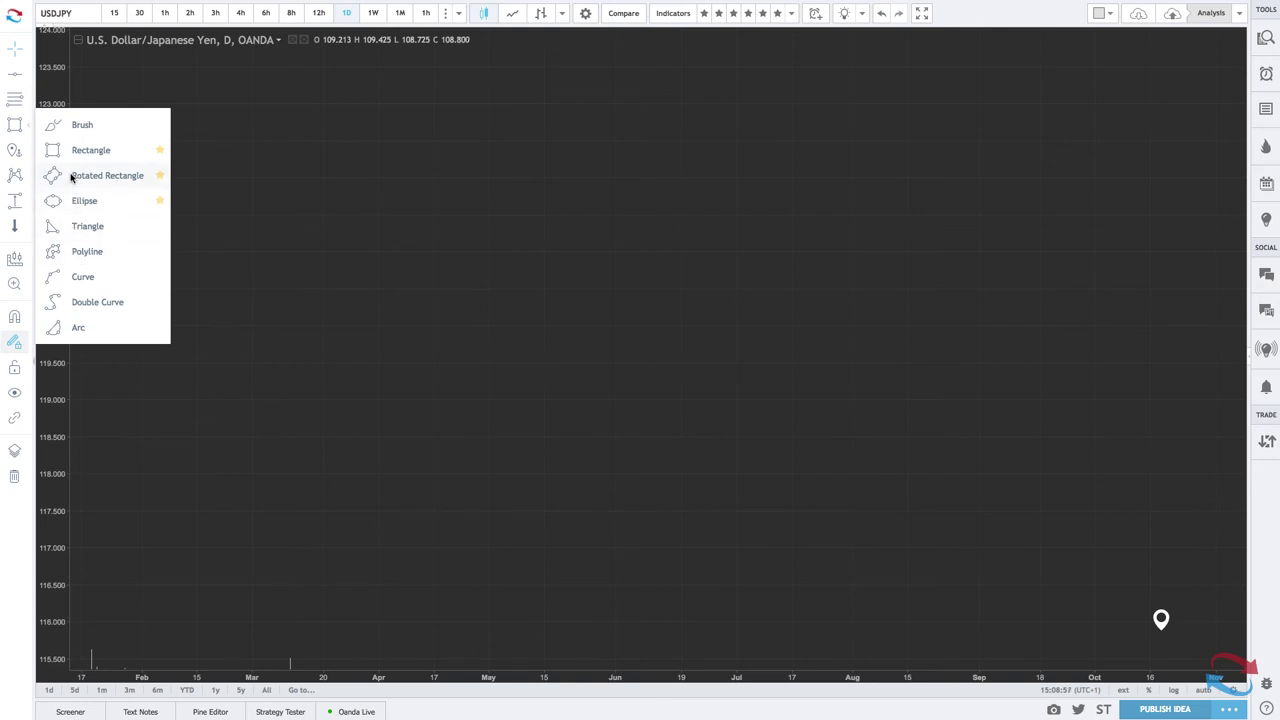
pyautogui.click(80, 125)
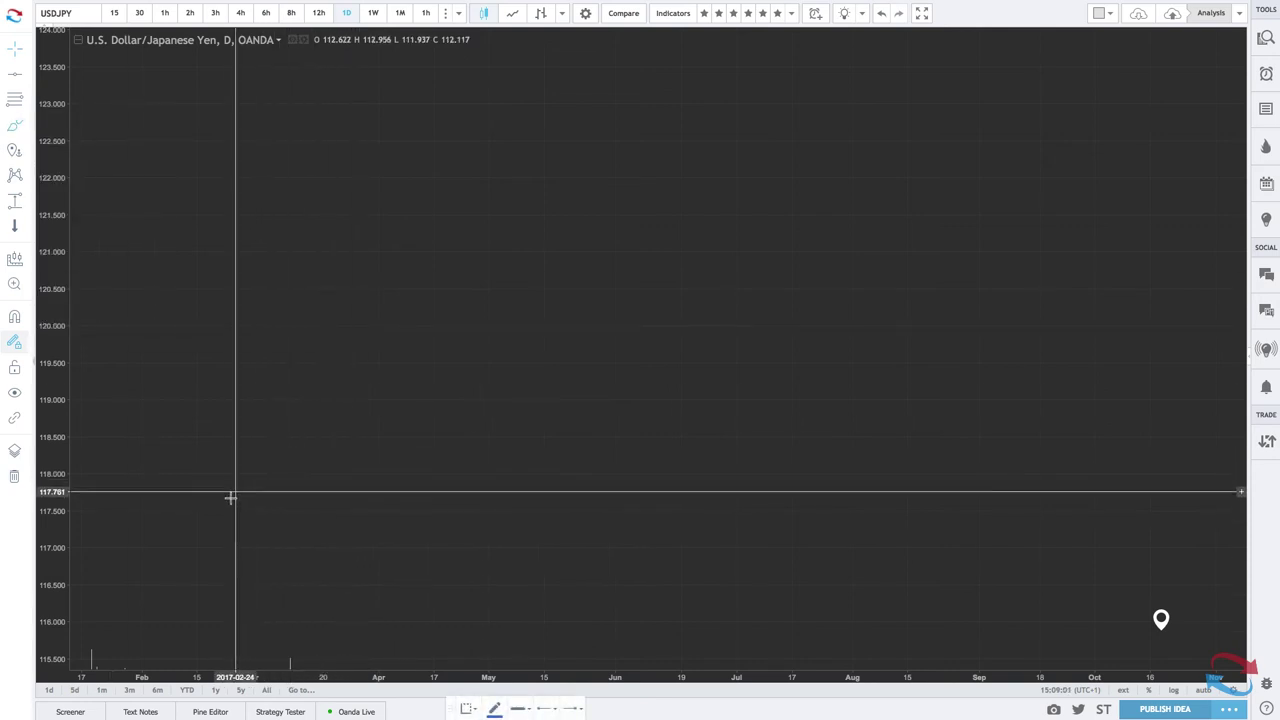
pyautogui.moveTo(200, 240)
pyautogui.mouseDown()
pyautogui.moveTo(251, 426)
pyautogui.moveTo(302, 338)
pyautogui.moveTo(330, 334)
pyautogui.moveTo(351, 400)
pyautogui.moveTo(378, 428)
pyautogui.moveTo(434, 334)
pyautogui.moveTo(449, 331)
pyautogui.moveTo(486, 423)
pyautogui.moveTo(522, 382)
pyautogui.moveTo(545, 400)
pyautogui.moveTo(565, 480)
pyautogui.mouseUp()
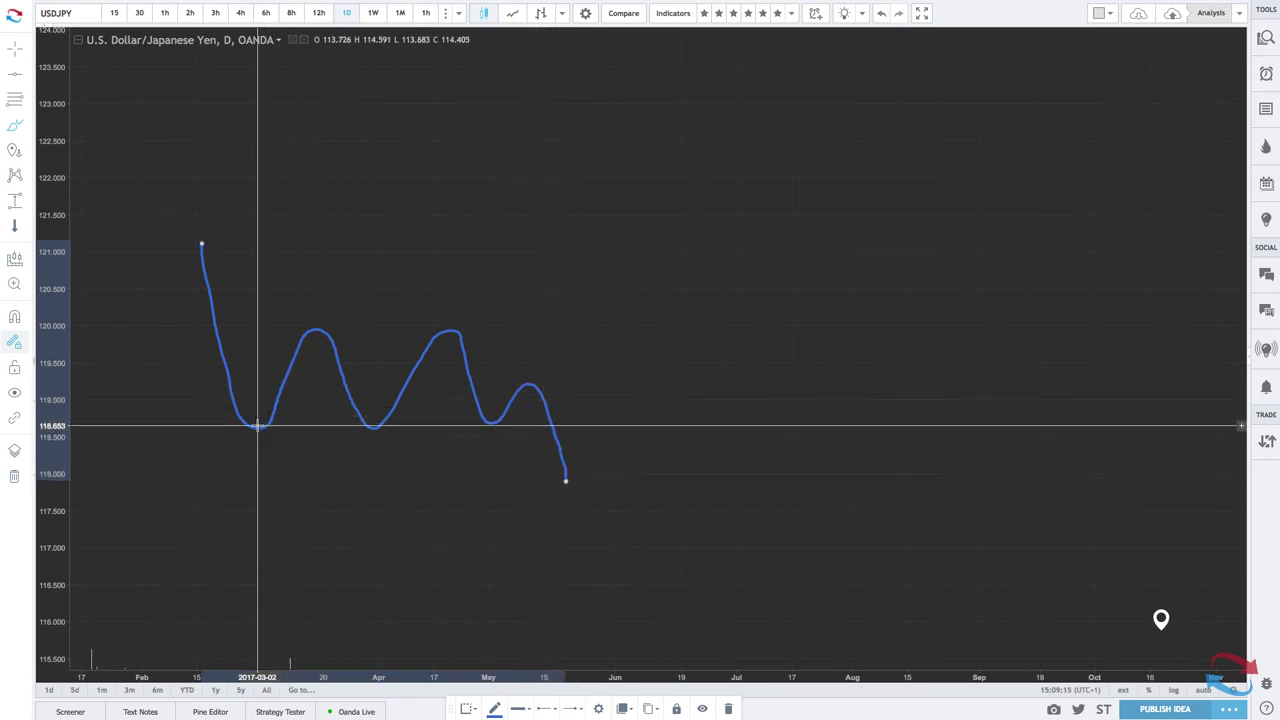
pyautogui.moveTo(260, 428); pyautogui.dragTo(670, 428)
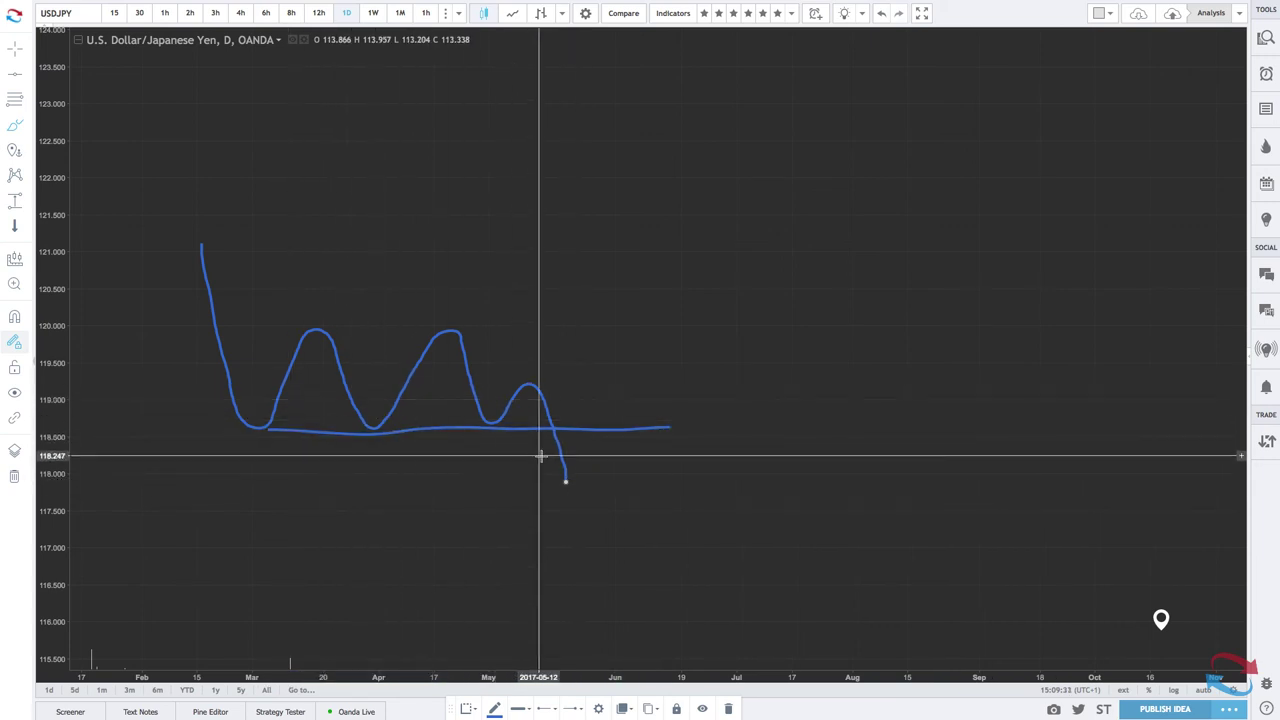
pyautogui.moveTo(566, 481)
pyautogui.mouseDown()
pyautogui.moveTo(591, 481)
pyautogui.moveTo(631, 428)
pyautogui.mouseUp()
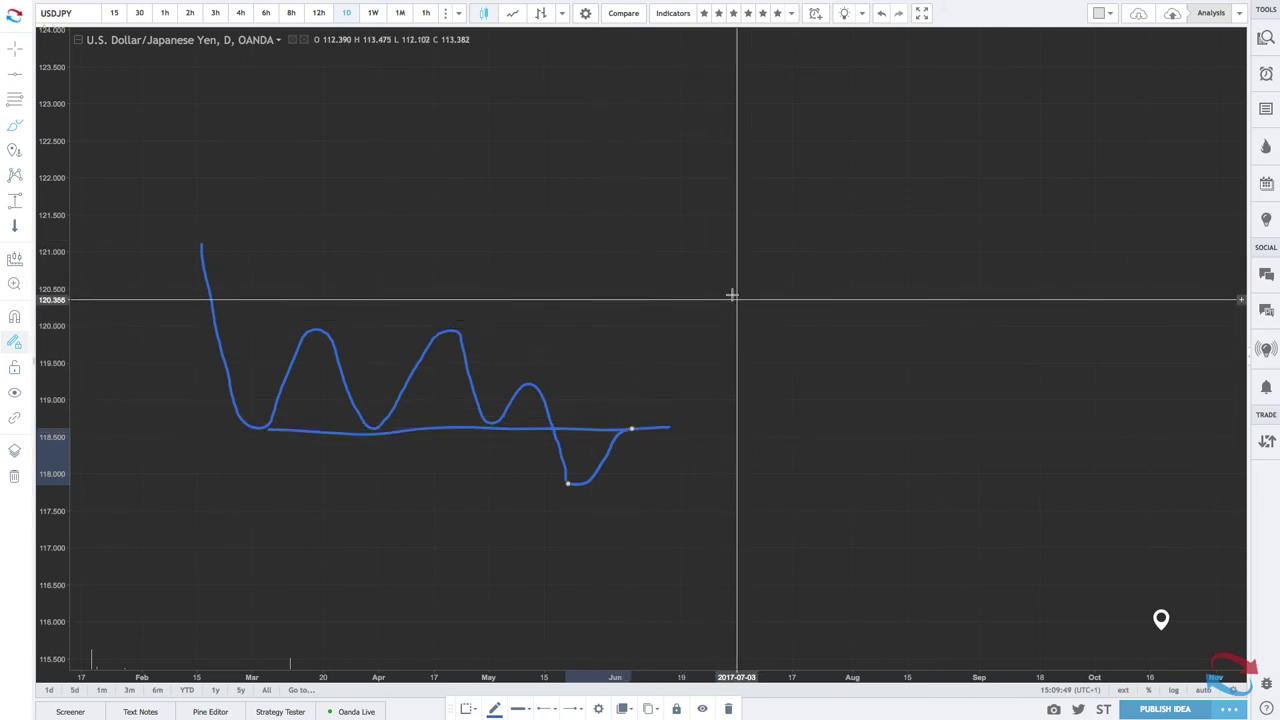
pyautogui.moveTo(671, 296); pyautogui.dragTo(710, 213)
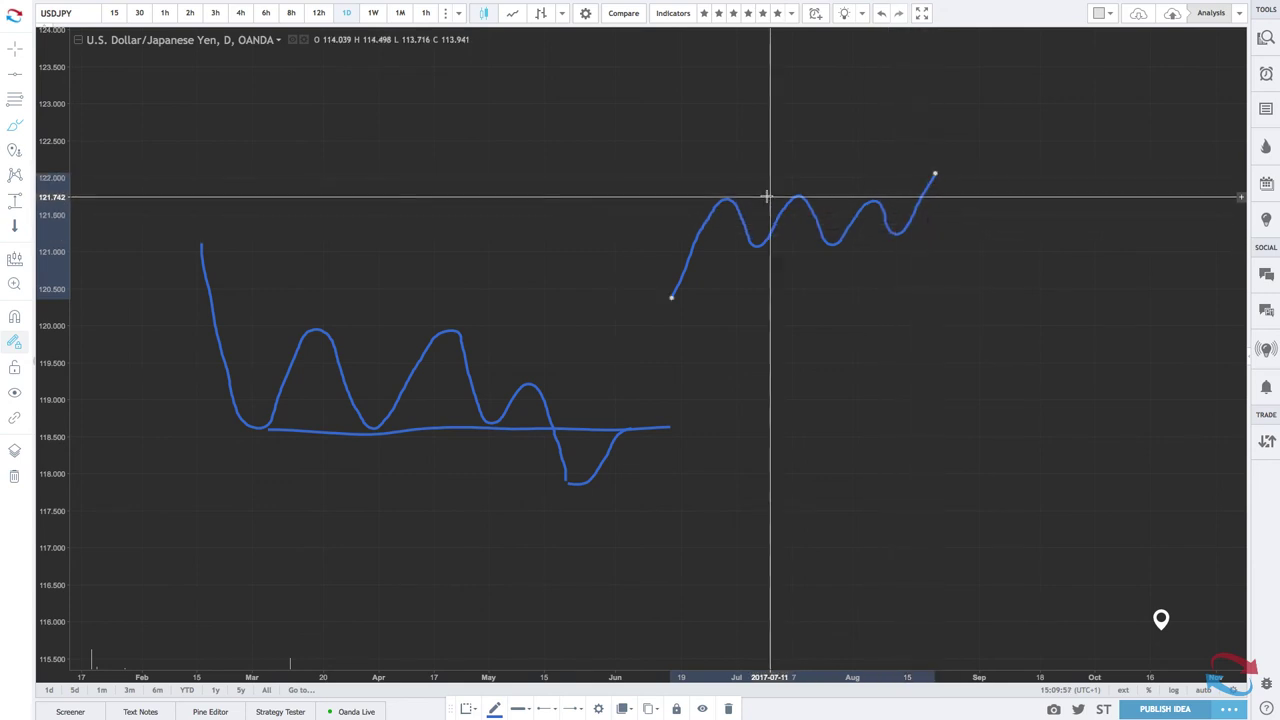
# - Brush a line across the upper peaks near 121.75 and sketch price breaking above it toward 122
pyautogui.moveTo(719, 194); pyautogui.dragTo(840, 195)
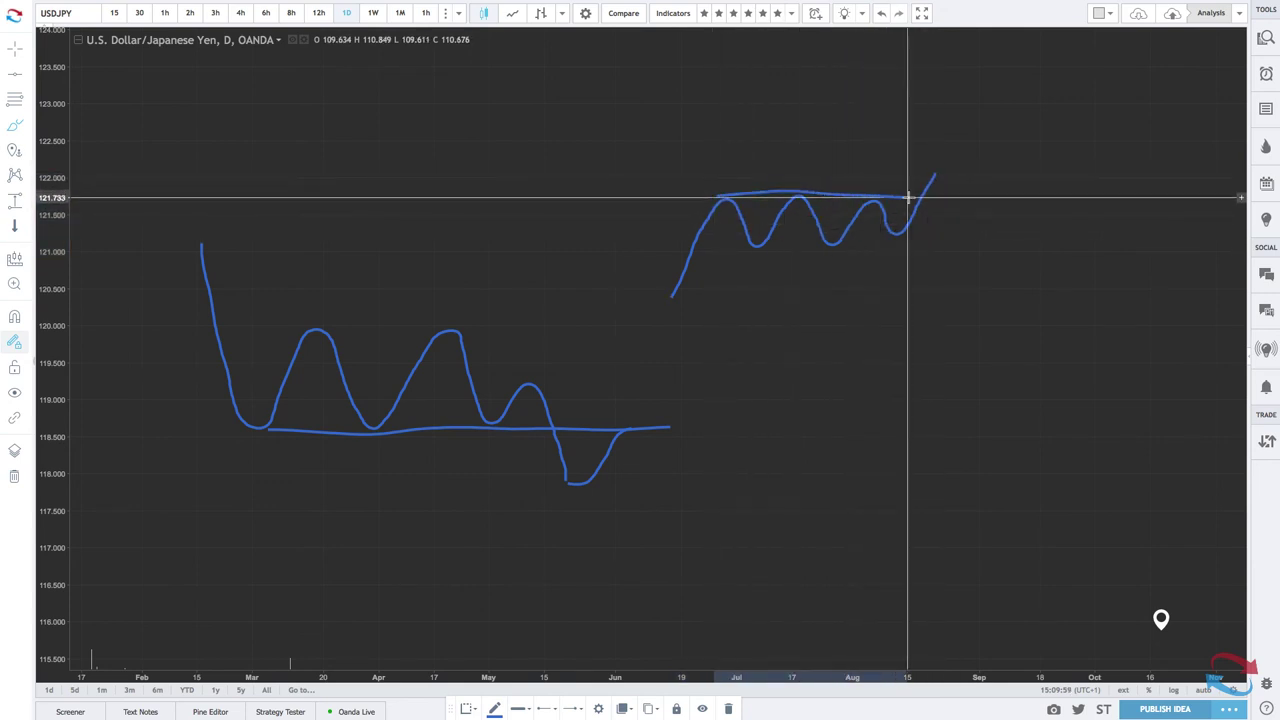
pyautogui.moveTo(938, 197)
pyautogui.mouseDown()
pyautogui.moveTo(948, 156)
pyautogui.moveTo(973, 185)
pyautogui.moveTo(1000, 183)
pyautogui.moveTo(1022, 153)
pyautogui.mouseUp()
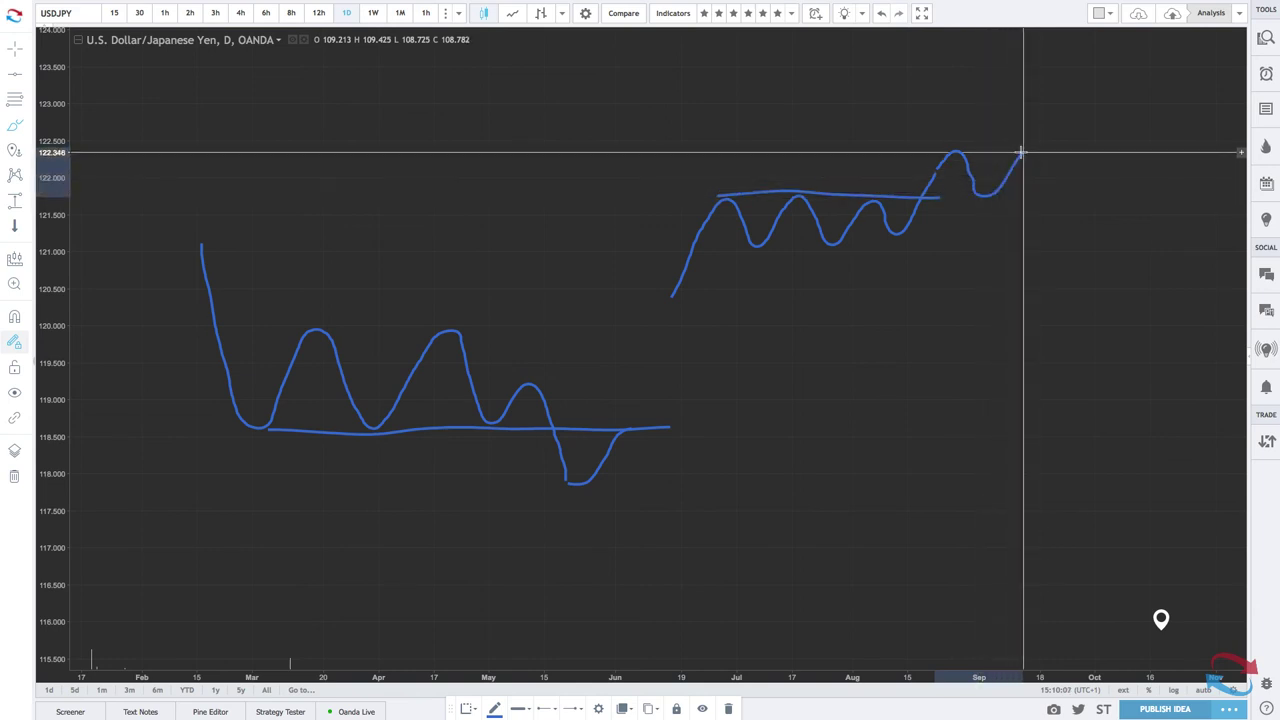
pyautogui.moveTo(938, 197); pyautogui.dragTo(1045, 197)
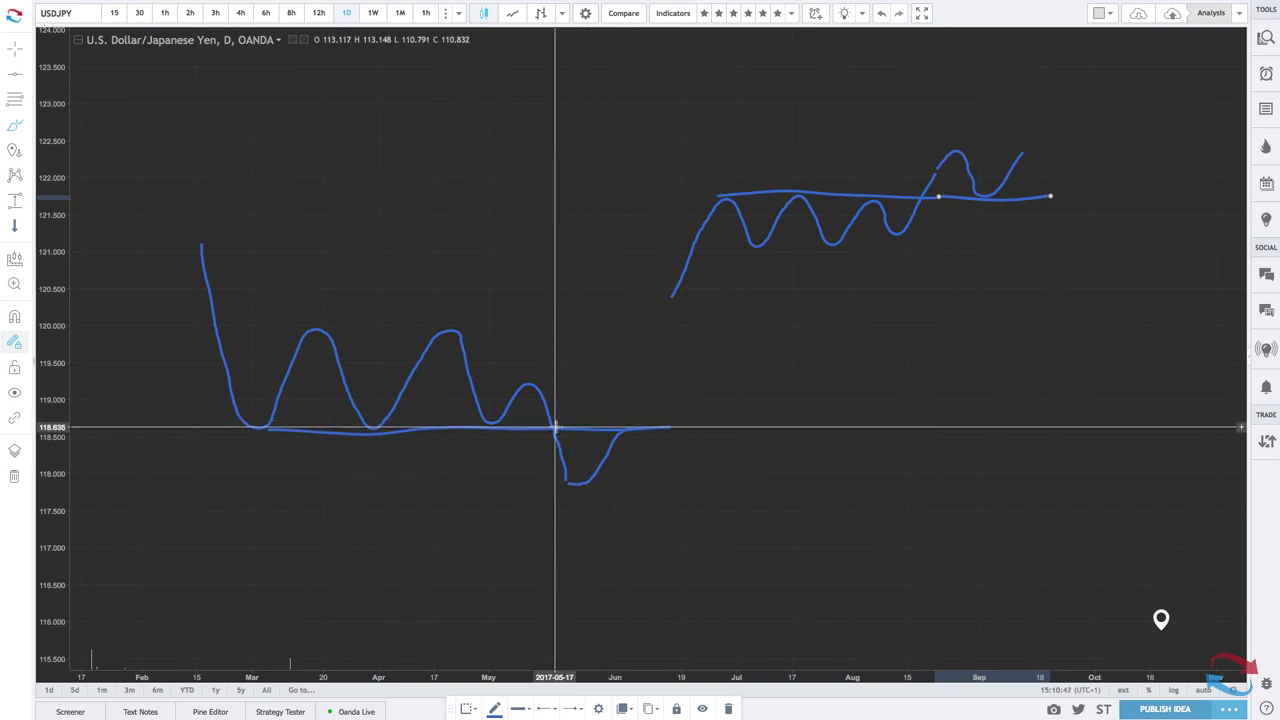
pyautogui.moveTo(632, 430); pyautogui.dragTo(643, 450)
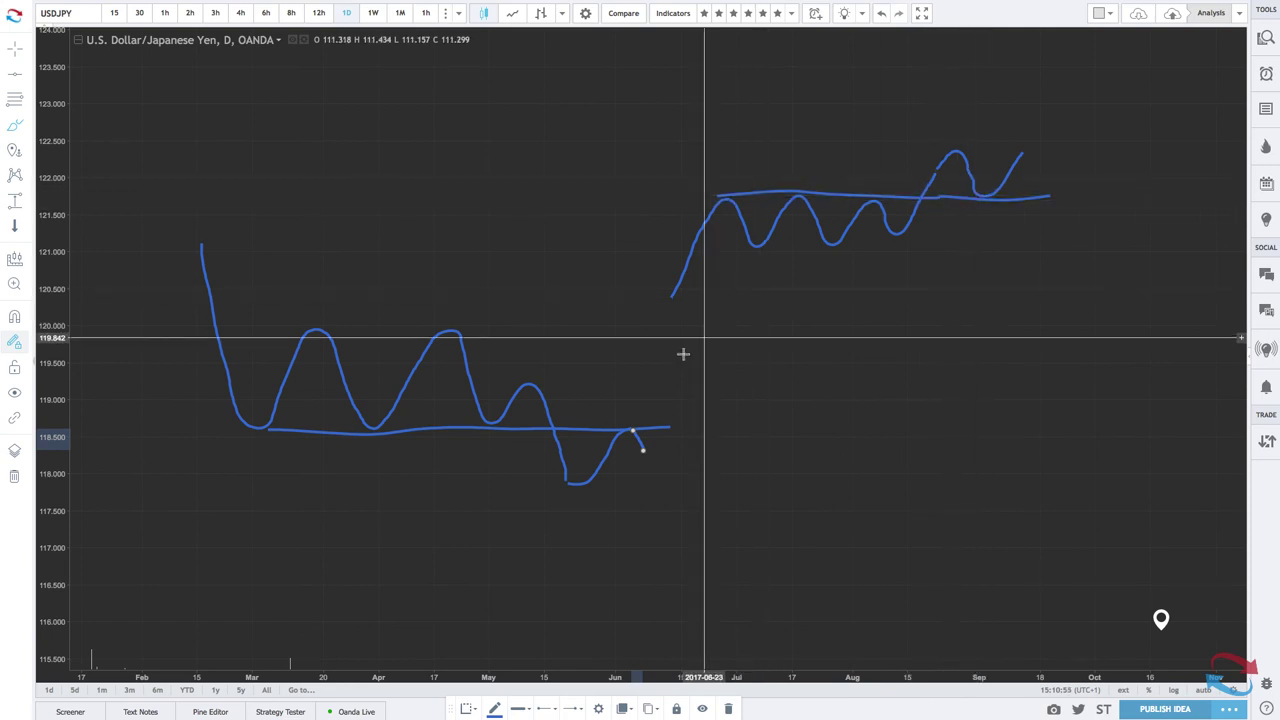
# - Undo the freehand brush sketch and reset the chart to the full price history
pyautogui.click(885, 13)
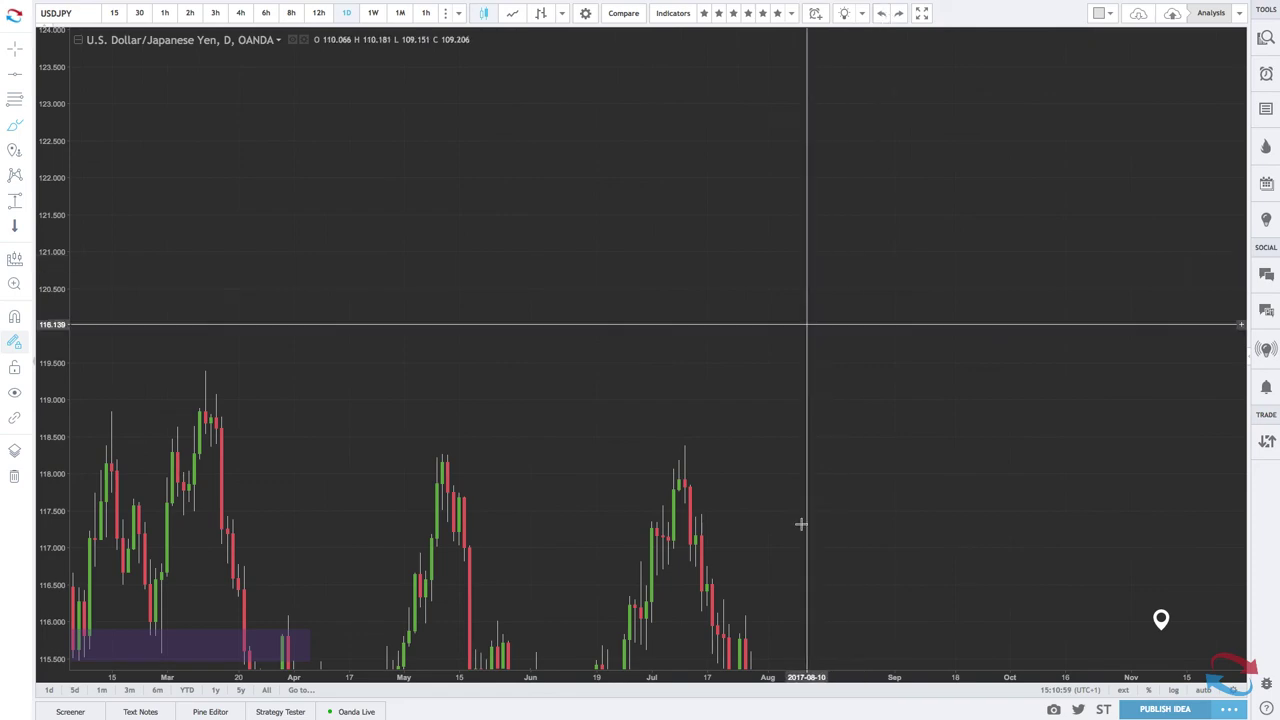
pyautogui.click(641, 651)
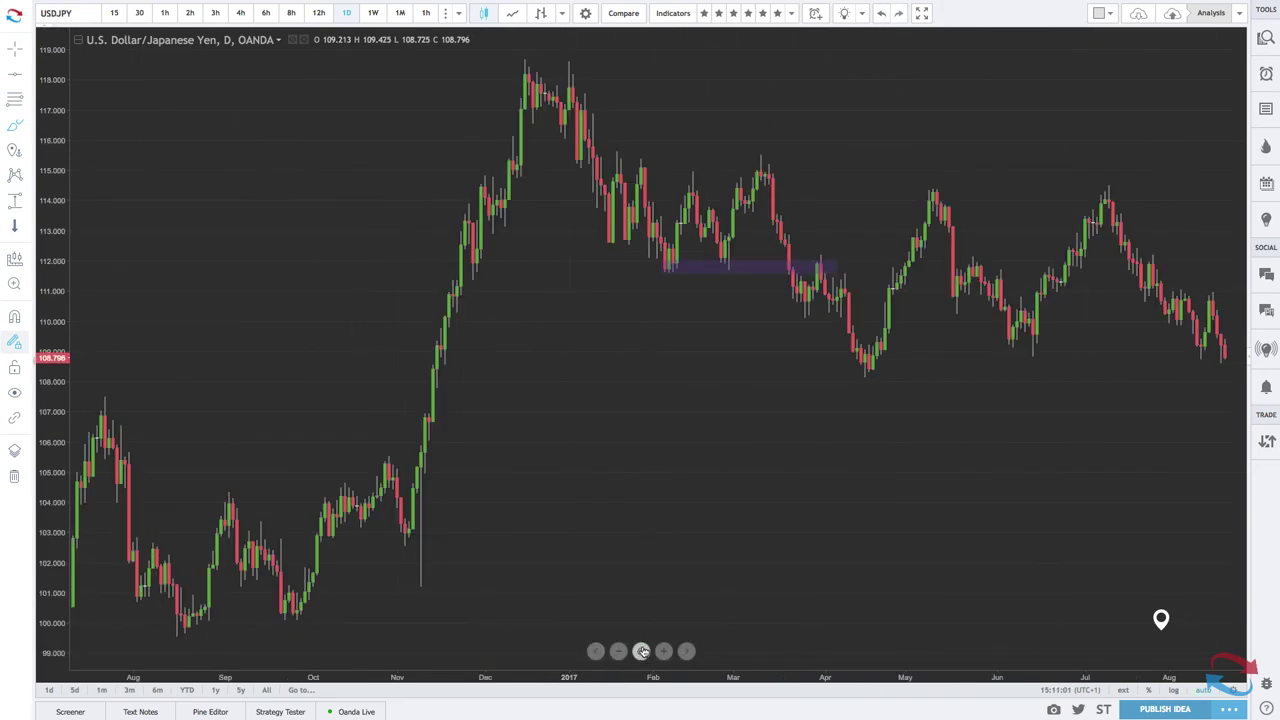
pyautogui.scroll(4, 858, 475)
pyautogui.scroll(5, 858, 480)
pyautogui.hscroll(-8, 858, 480)
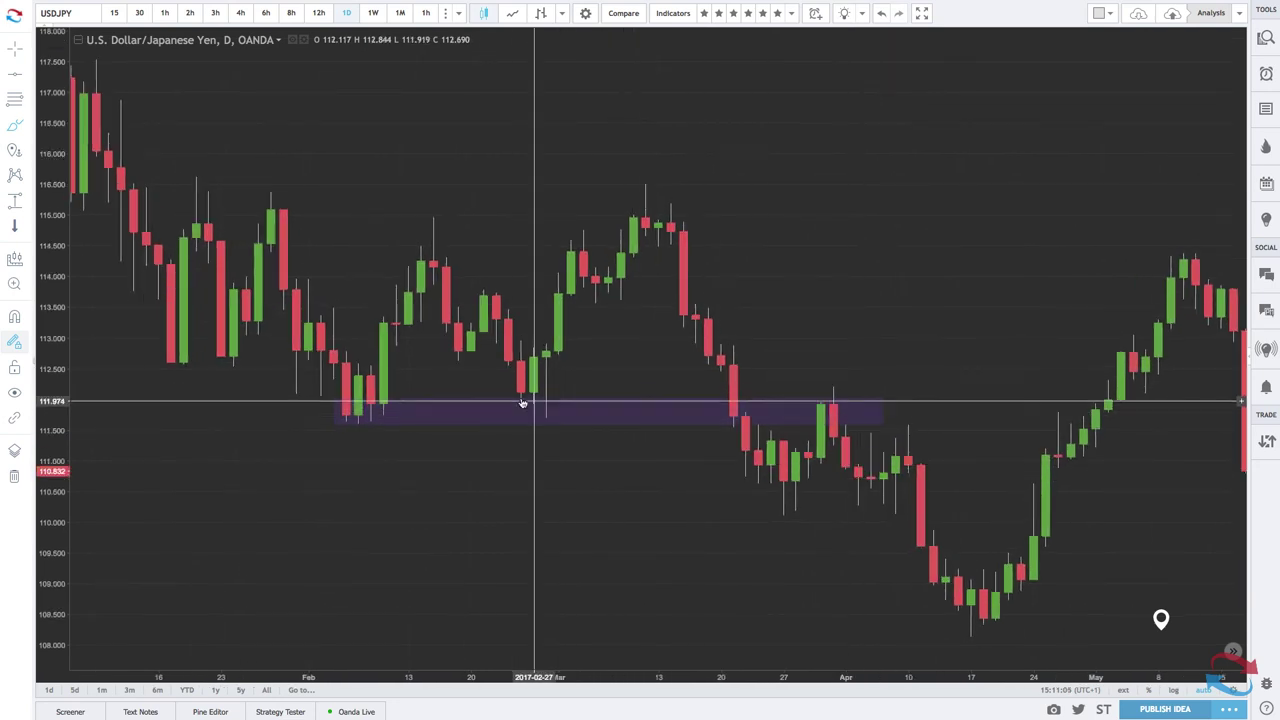
pyautogui.hscroll(-3, 455, 393)
pyautogui.scroll(3, 455, 393)
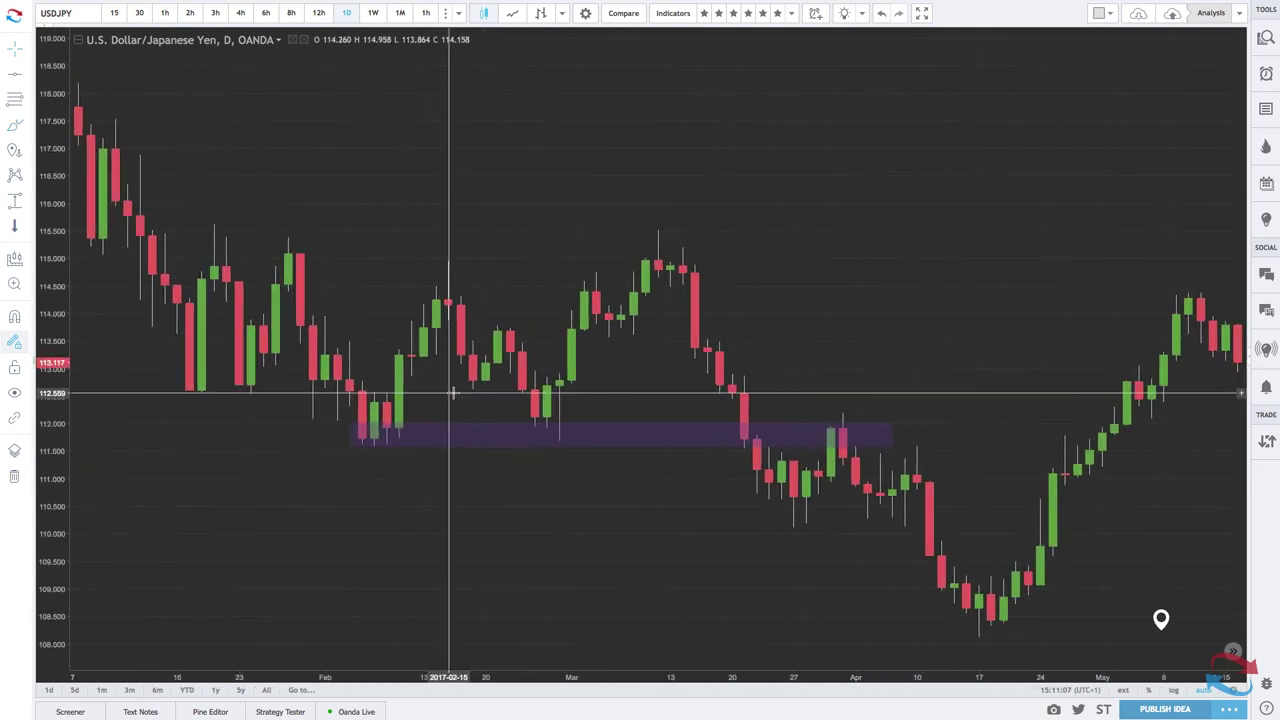
# - Check the purple 111.5–112 zone, then scroll back to January–August 2016 candles
pyautogui.click(318, 392)
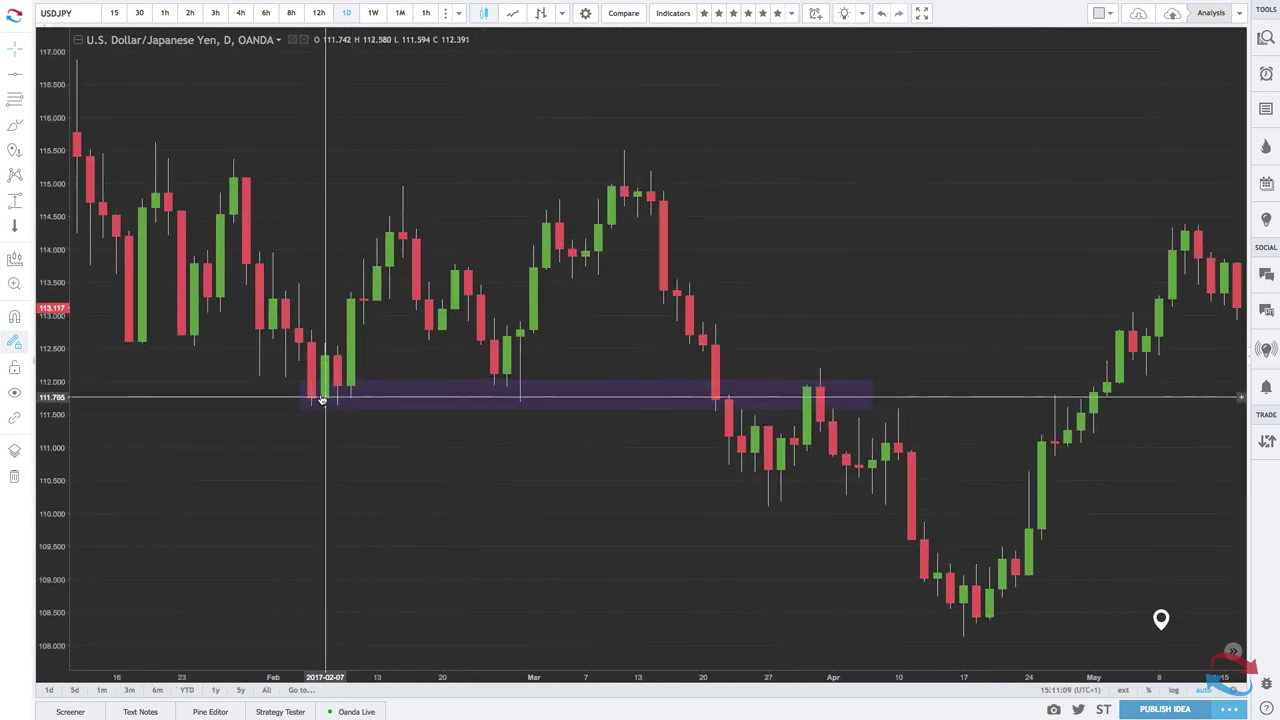
pyautogui.click(570, 253)
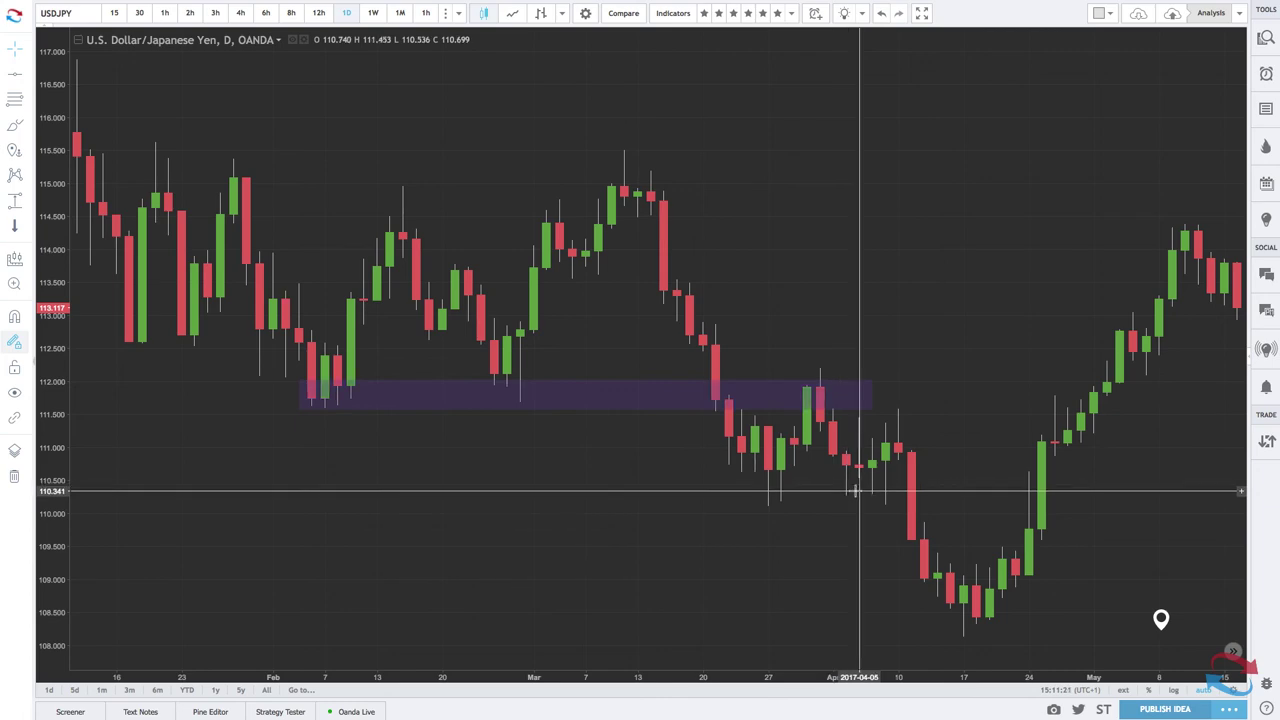
pyautogui.scroll(-6, 989, 481)
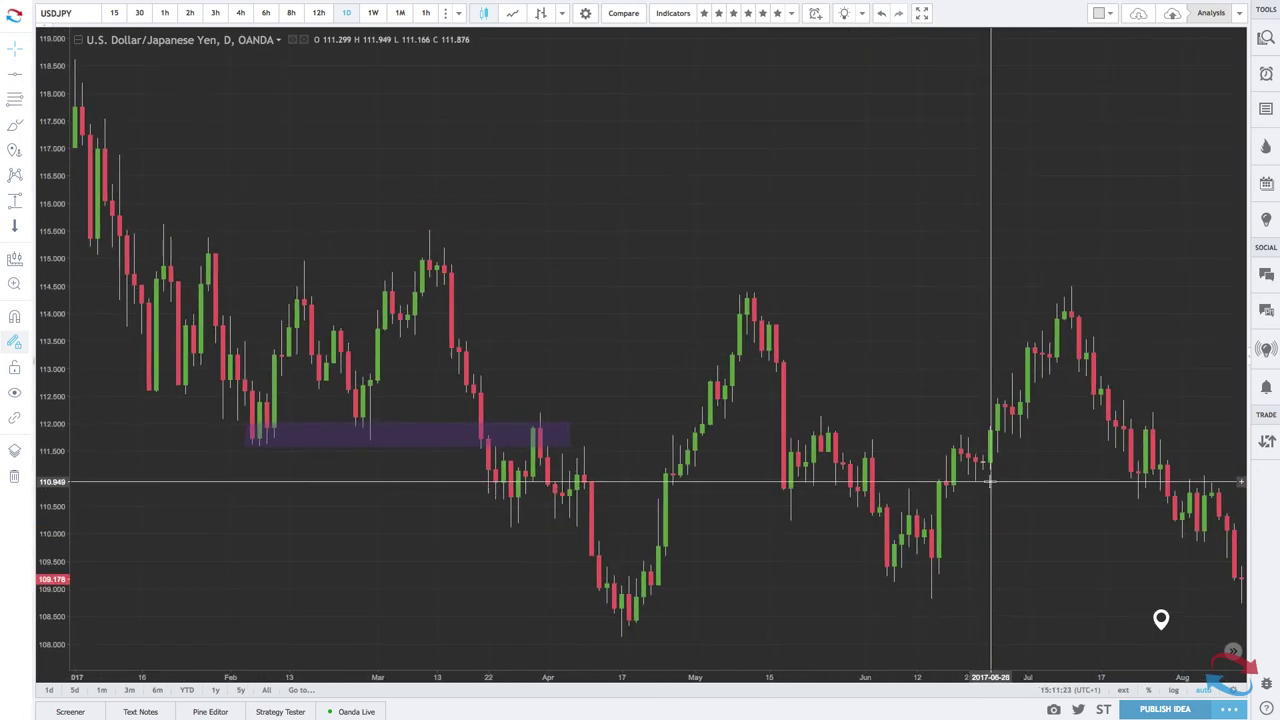
pyautogui.hscroll(-10, 989, 481)
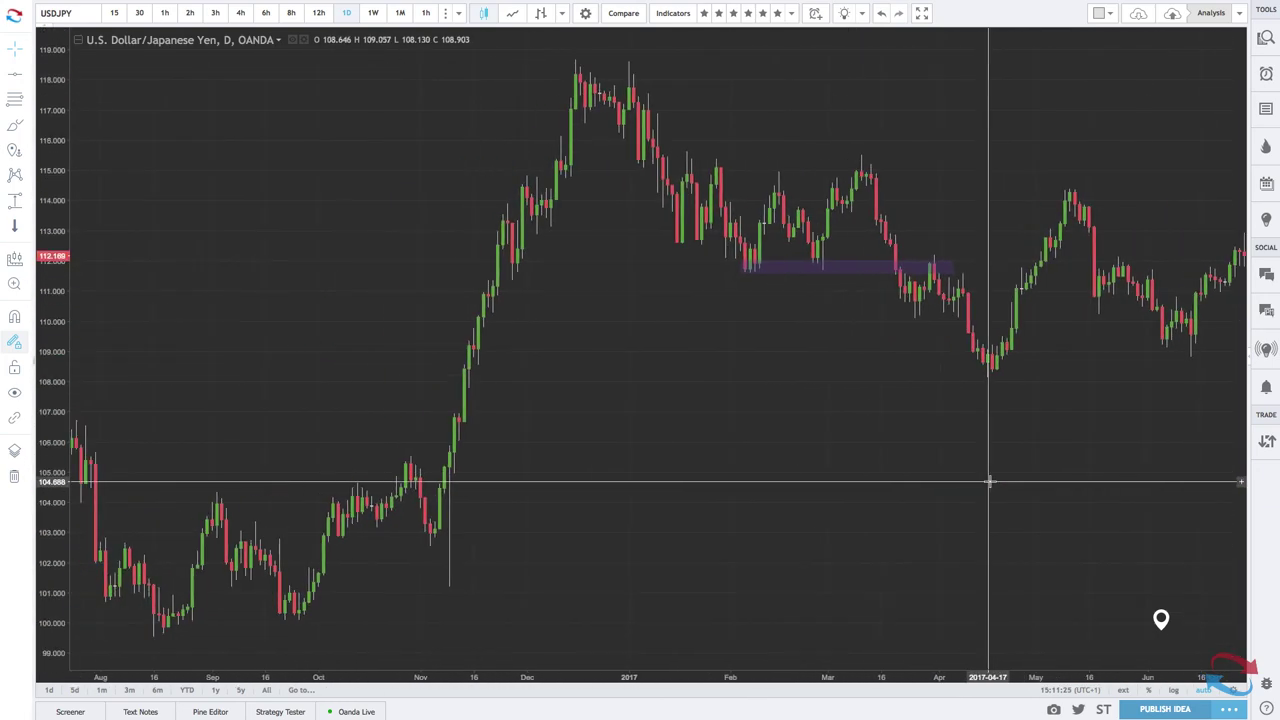
pyautogui.hscroll(-10, 989, 481)
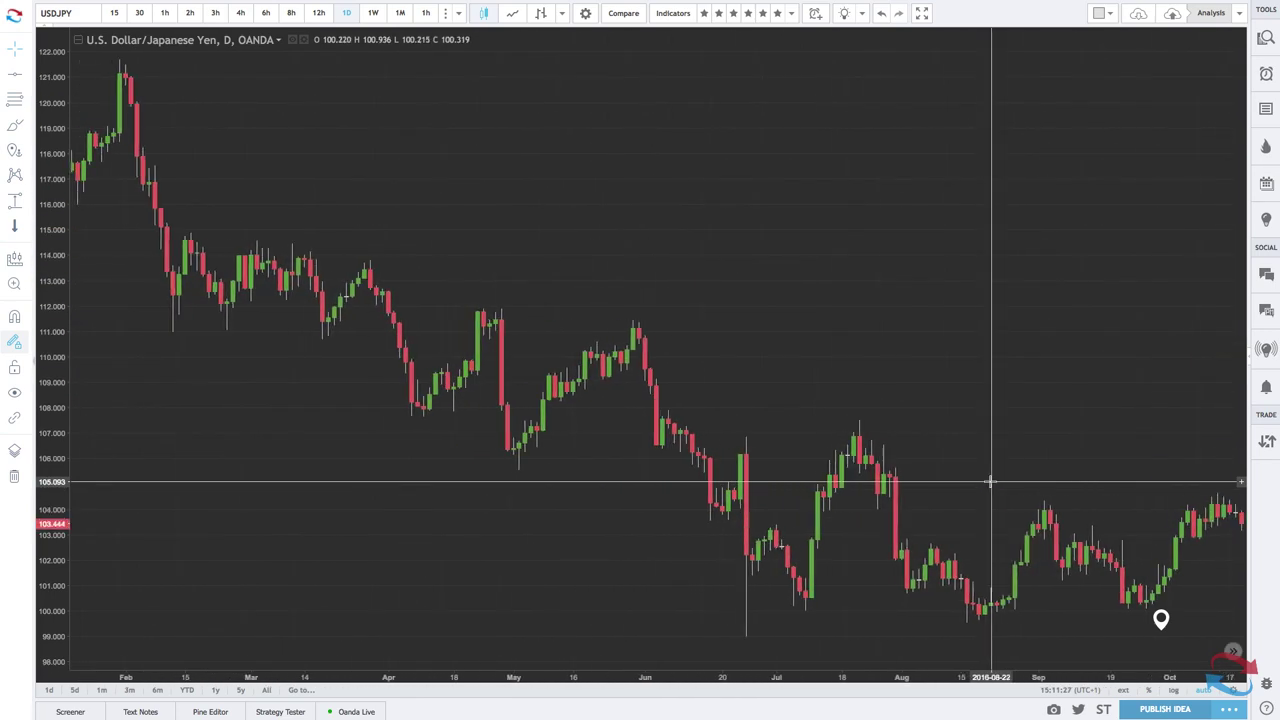
pyautogui.hscroll(-8, 989, 481)
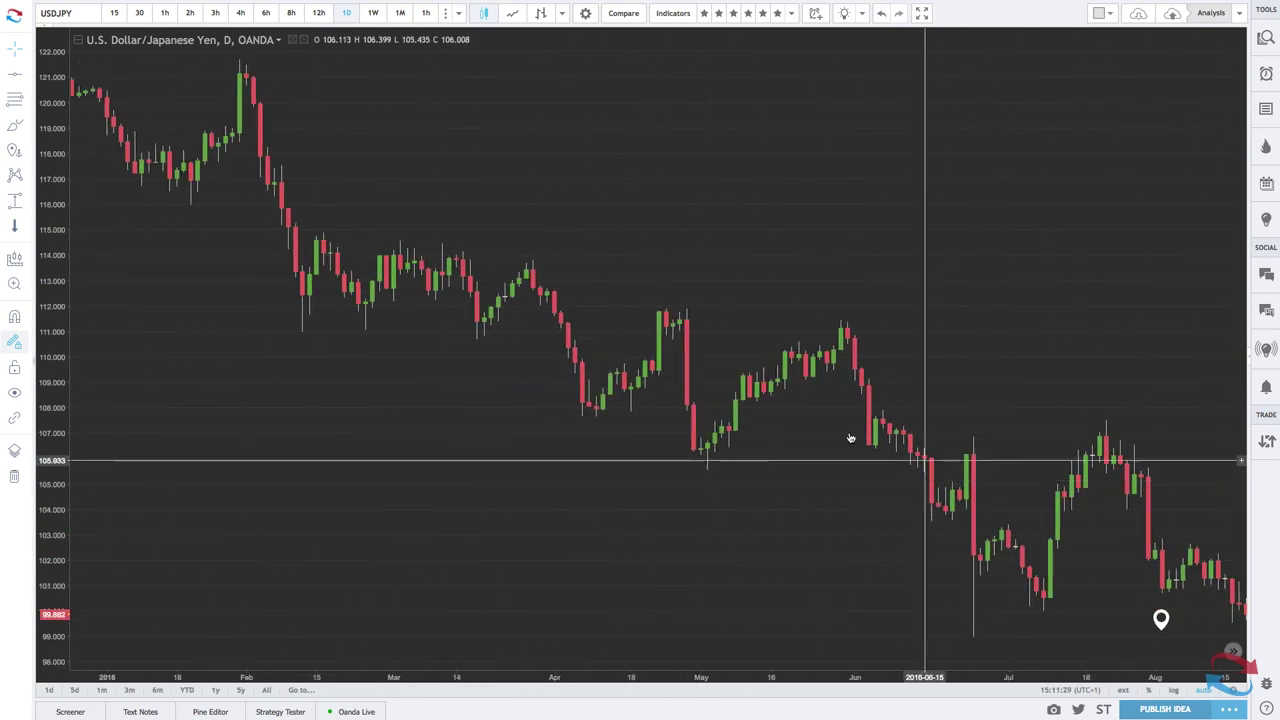
# - Draw a rectangle from the February 2016 bar at ~111.0 to the May bar at ~111.7
pyautogui.click(28, 123)
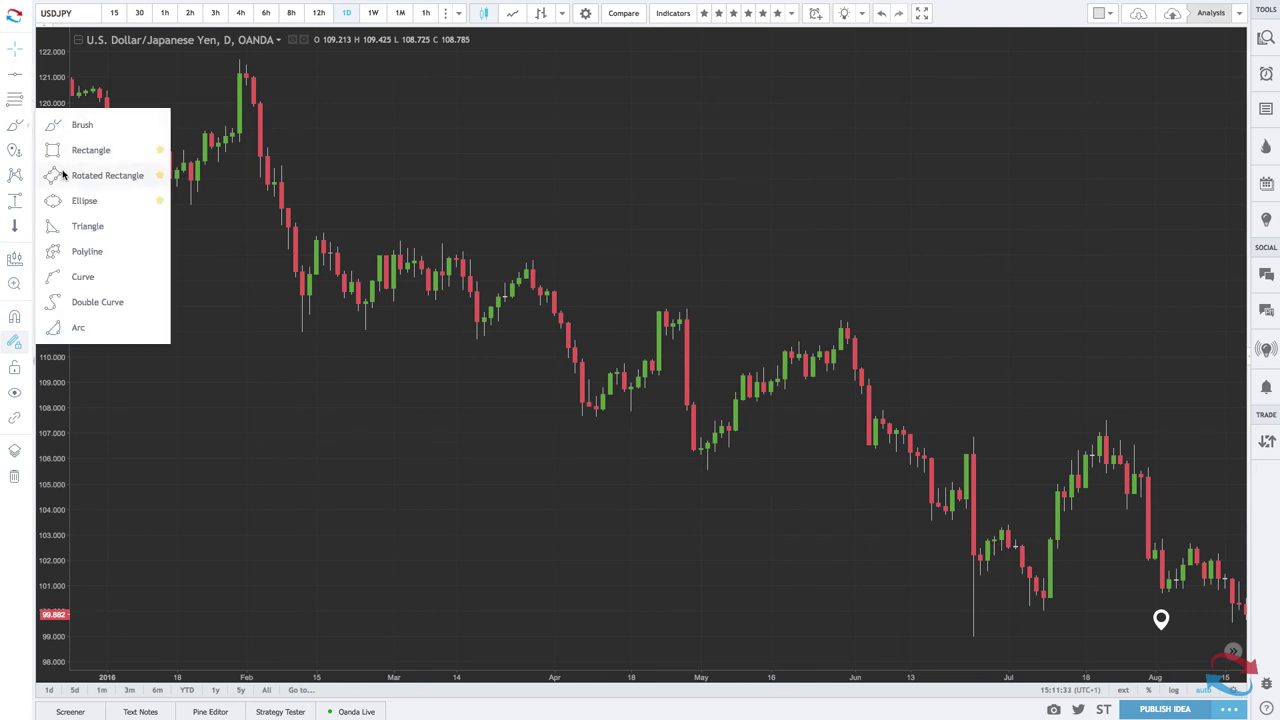
pyautogui.click(88, 150)
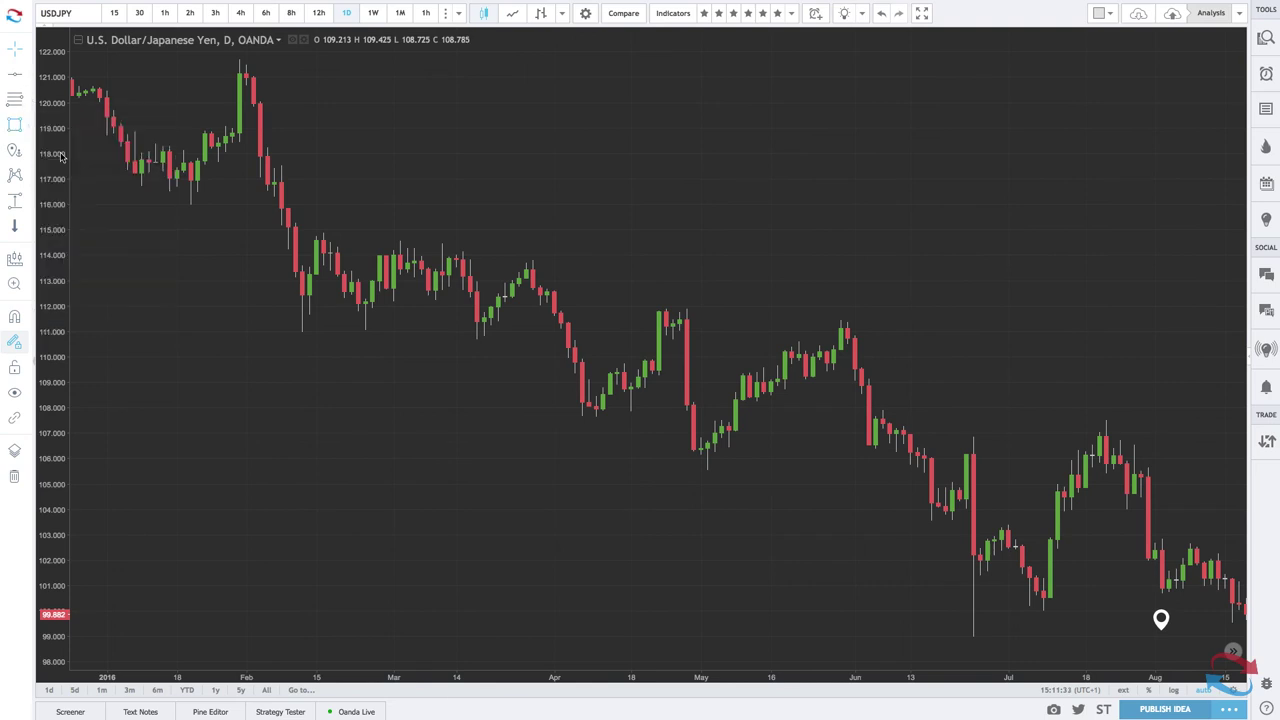
pyautogui.click(297, 330)
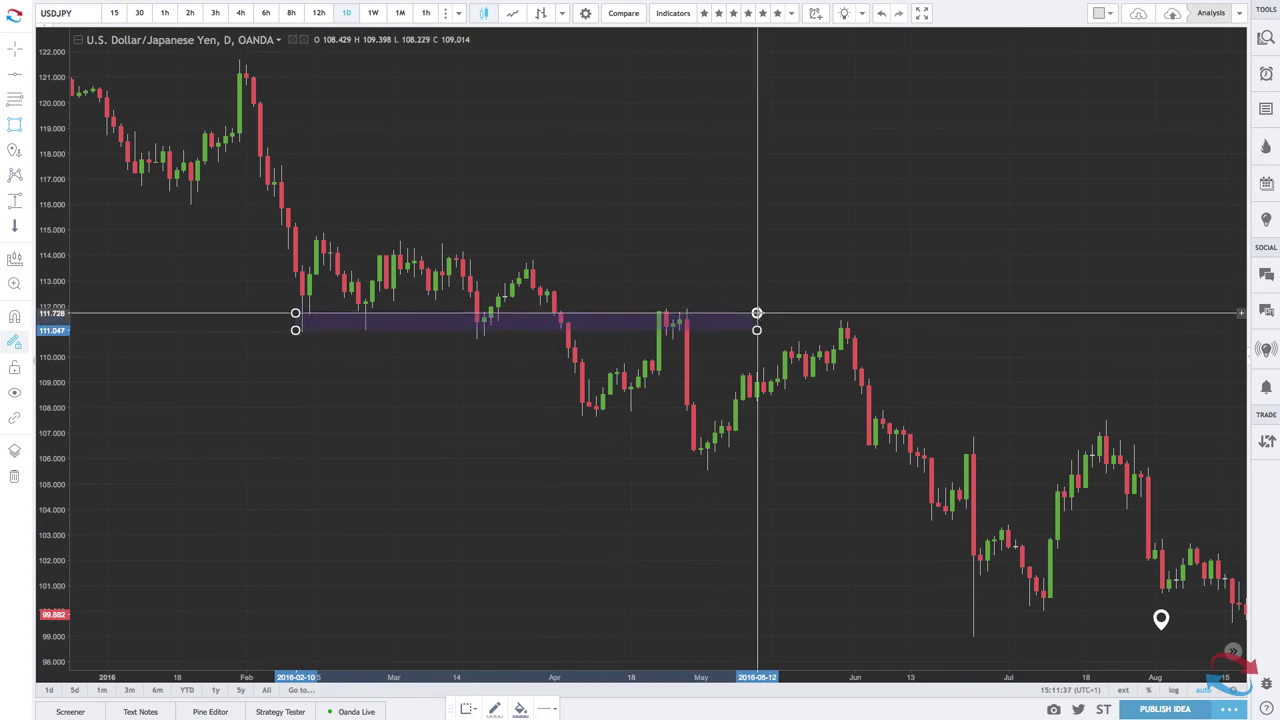
pyautogui.click(741, 313)
# - Stretch the purple zone's right edge from 2016-02-10 across to 2017-02-20
pyautogui.scroll(5, 508, 300)
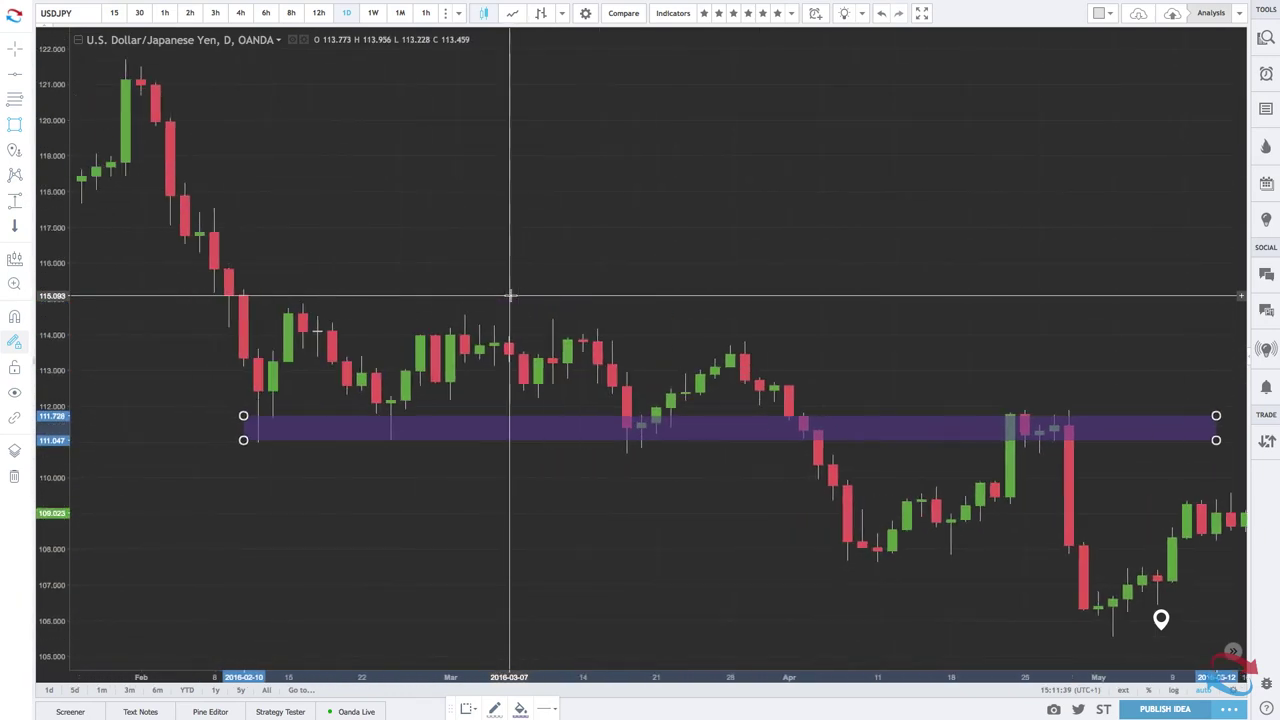
pyautogui.hscroll(5, 651, 429)
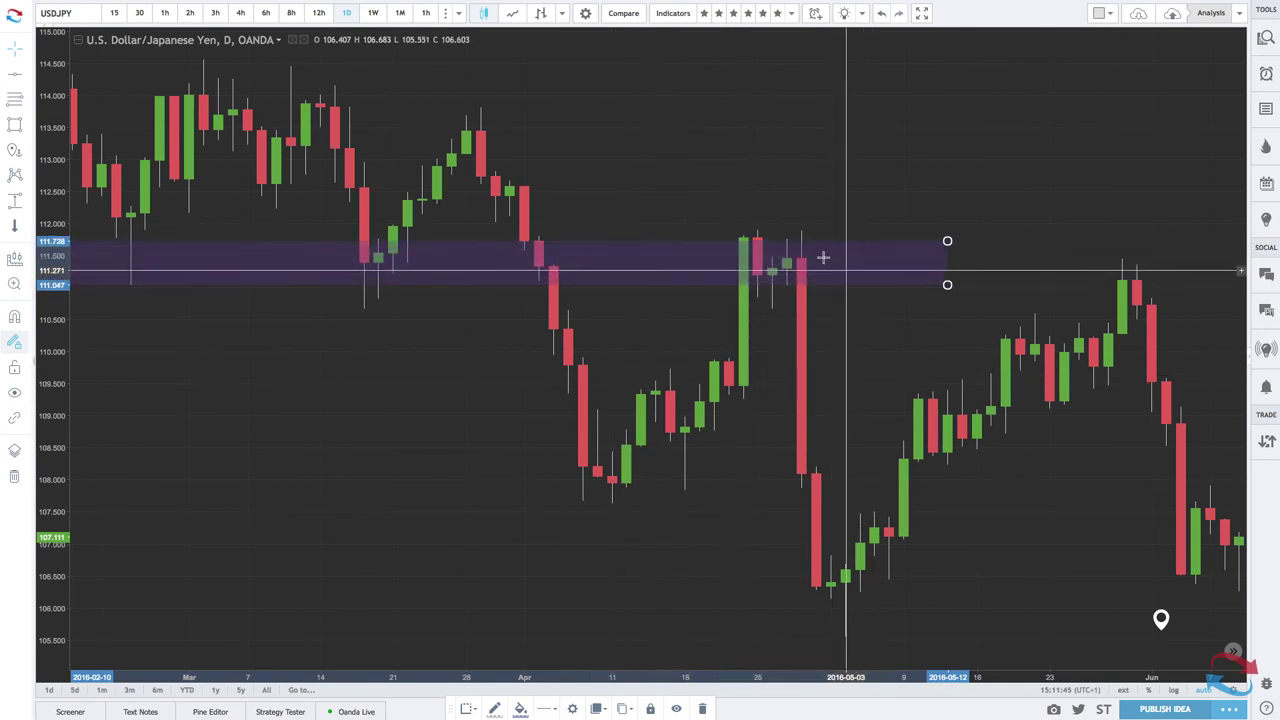
pyautogui.scroll(-3, 828, 520)
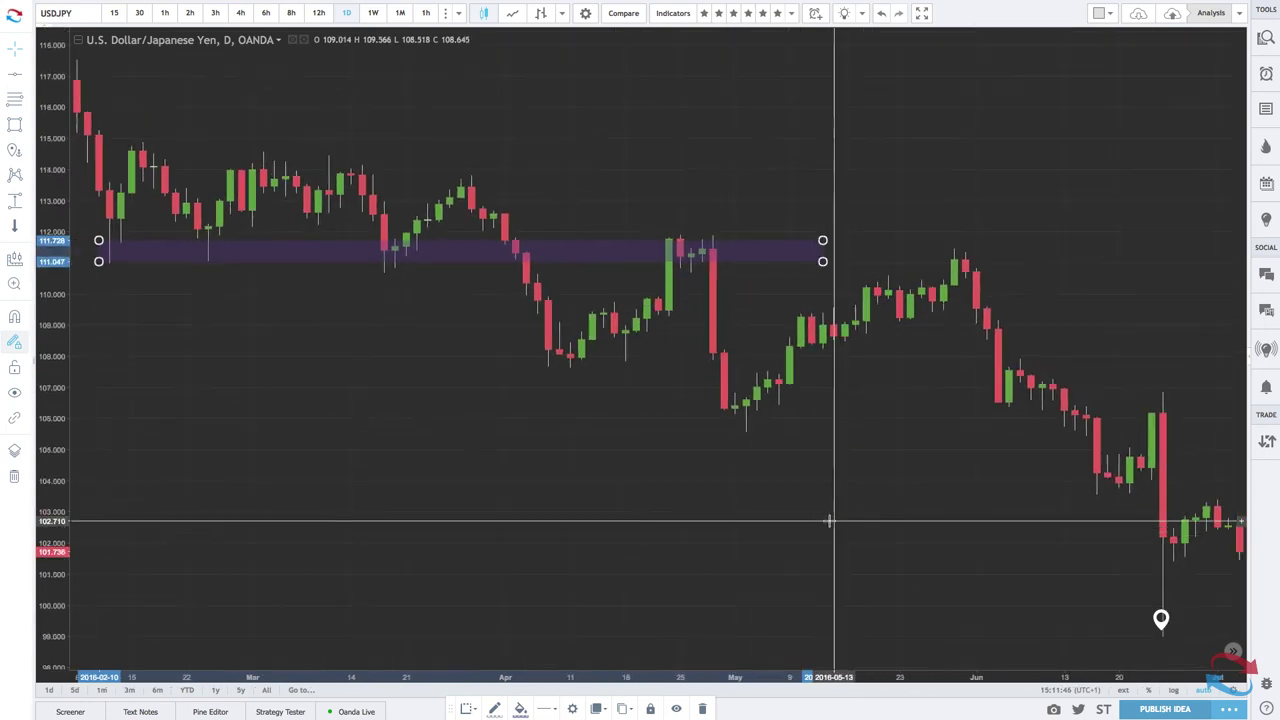
pyautogui.rightClick(882, 491)
pyautogui.moveTo(841, 314); pyautogui.dragTo(997, 310)
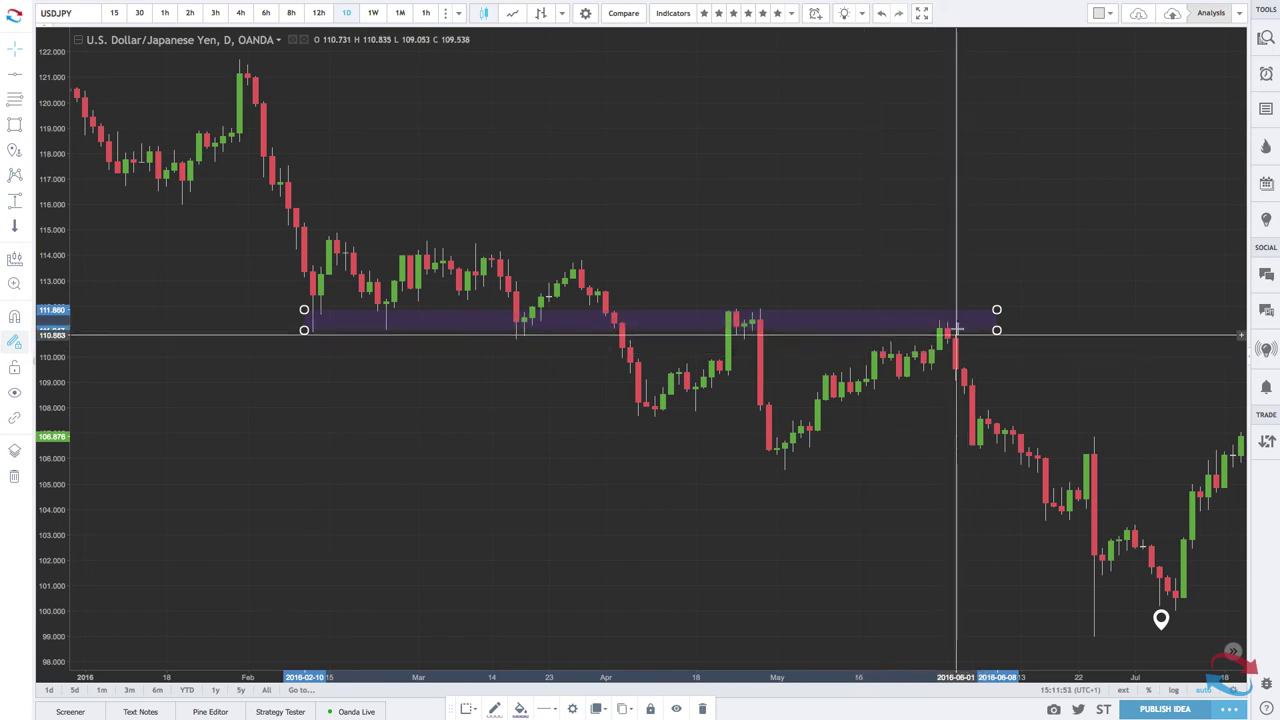
pyautogui.scroll(-5, 956, 325)
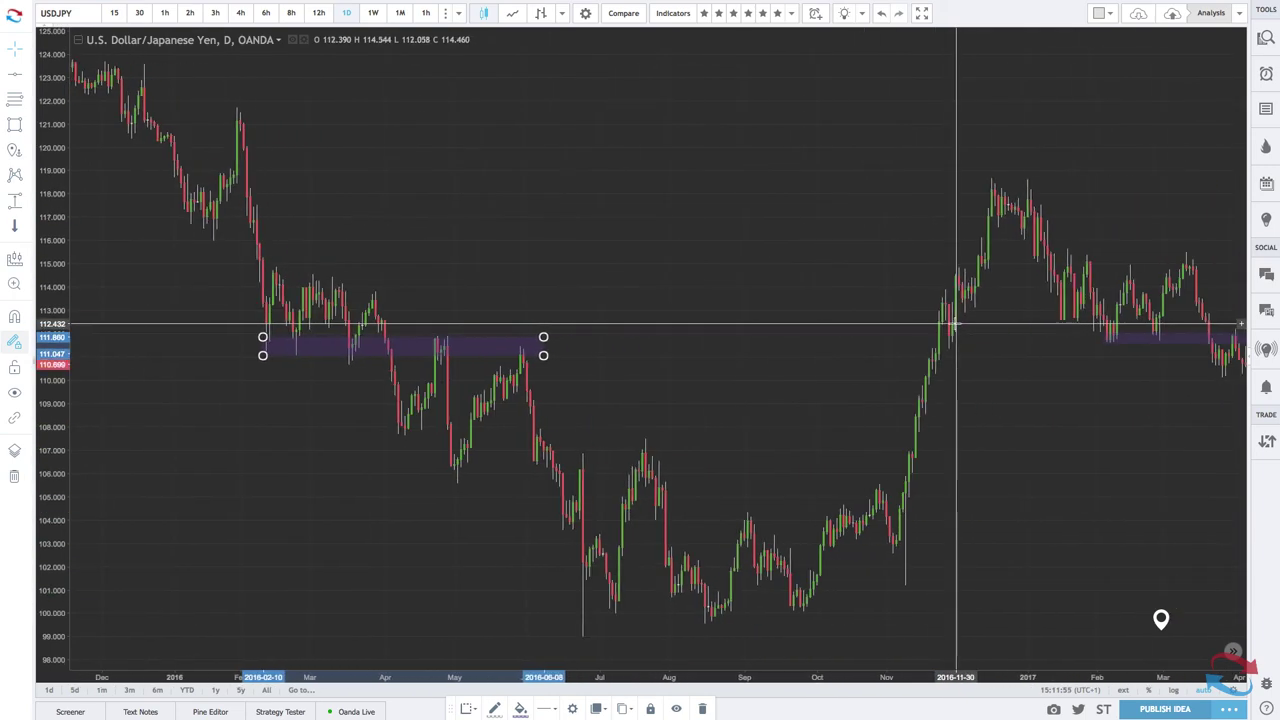
pyautogui.moveTo(514, 336); pyautogui.dragTo(1090, 331)
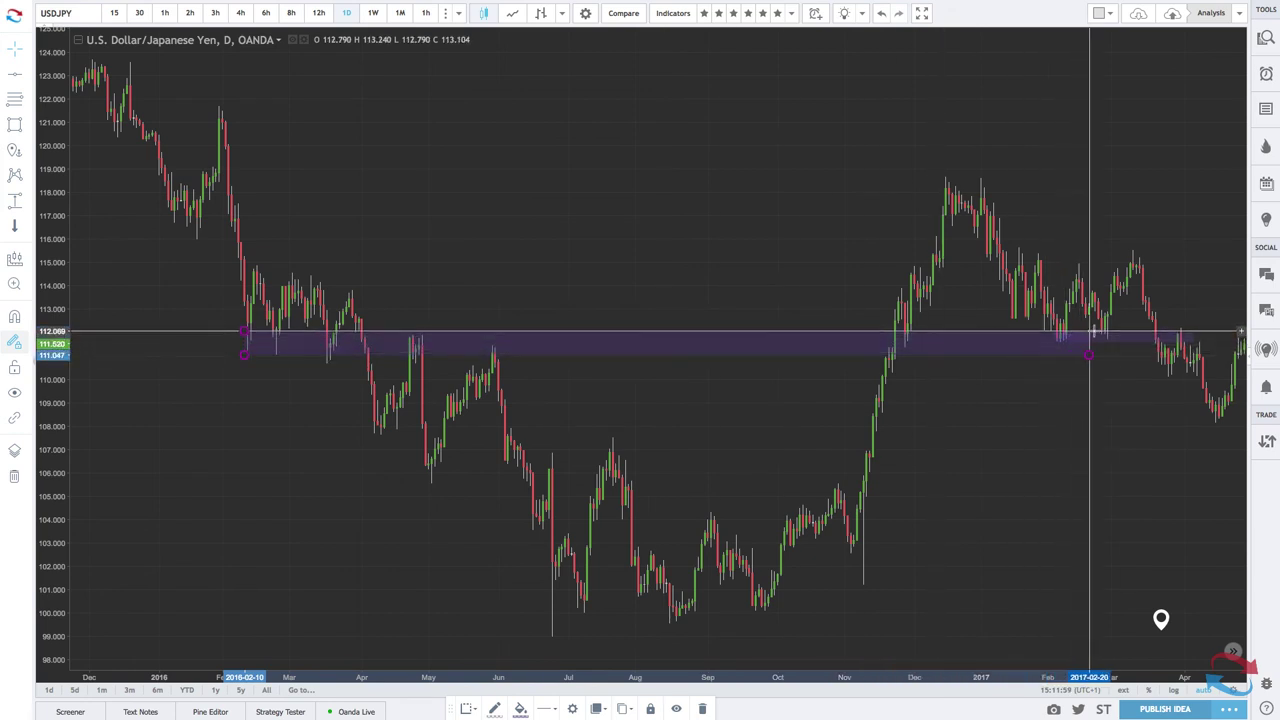
# - Delete the shorter duplicate zone and extend the 111.264–112.098 zone into mid-2017
pyautogui.click(1061, 357)
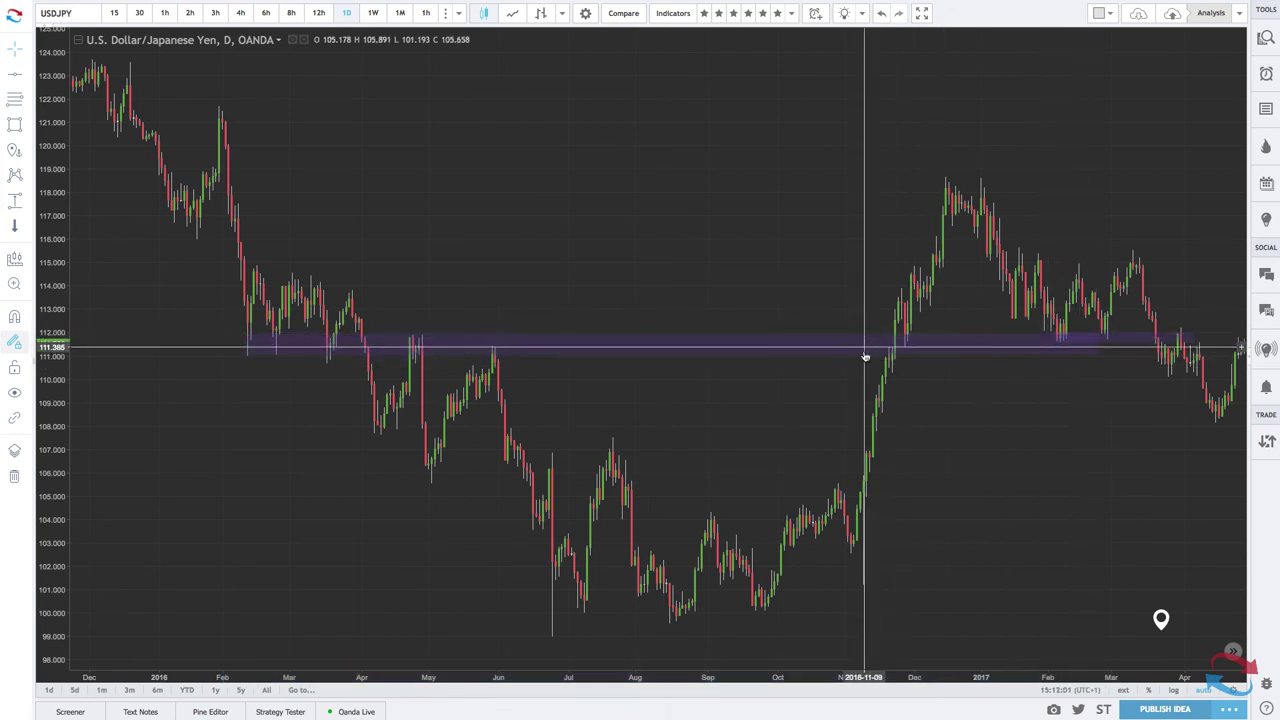
pyautogui.click(902, 338)
pyautogui.scroll(5, 950, 320)
pyautogui.click(1054, 283)
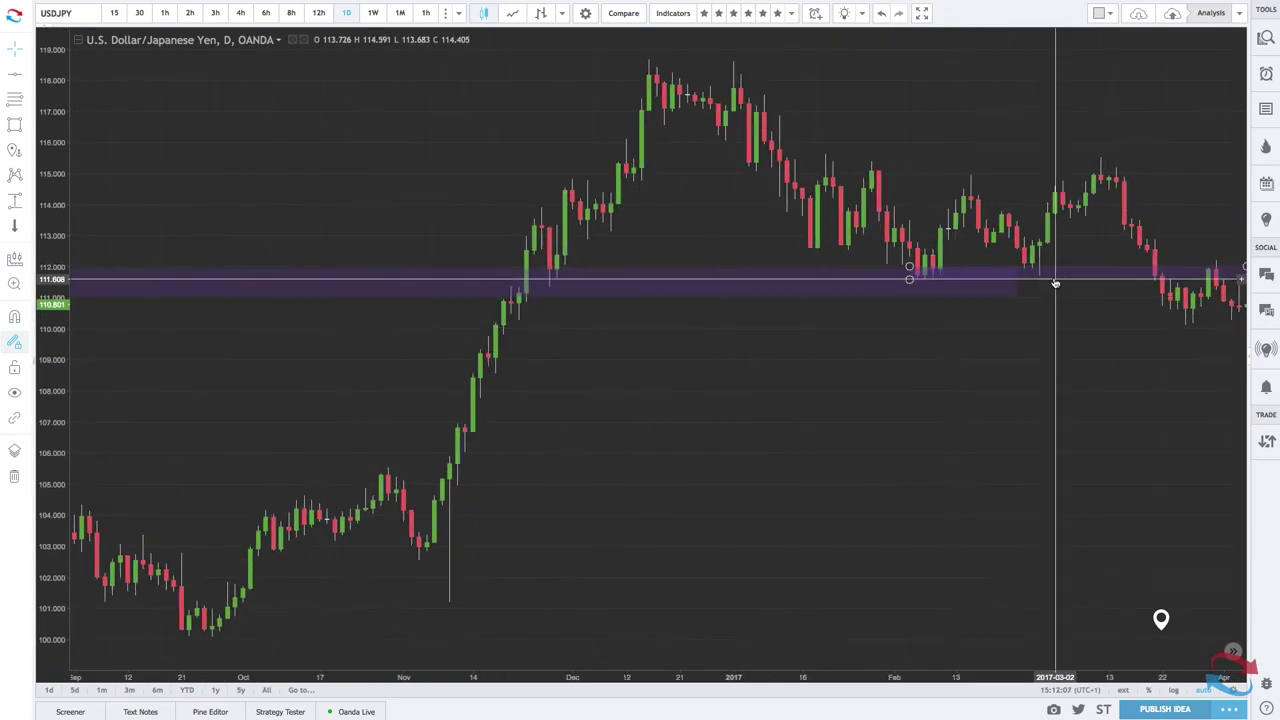
pyautogui.press('Delete')
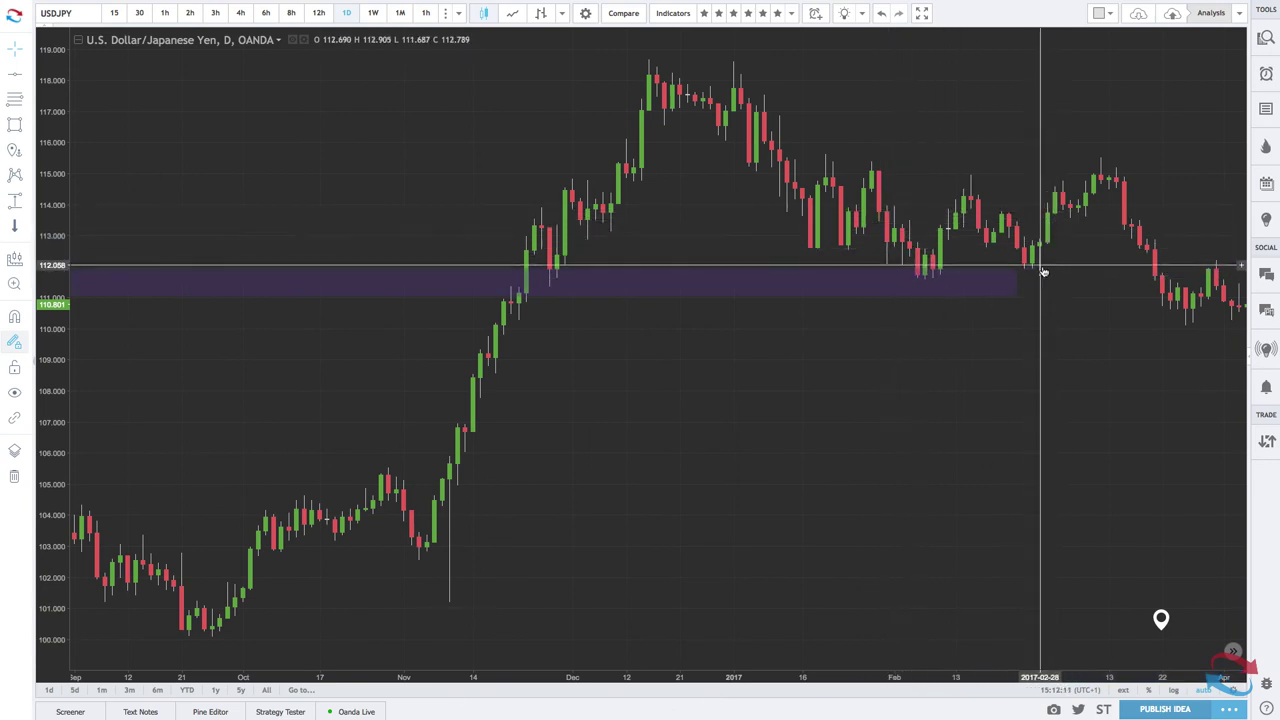
pyautogui.moveTo(1017, 297); pyautogui.dragTo(1224, 290)
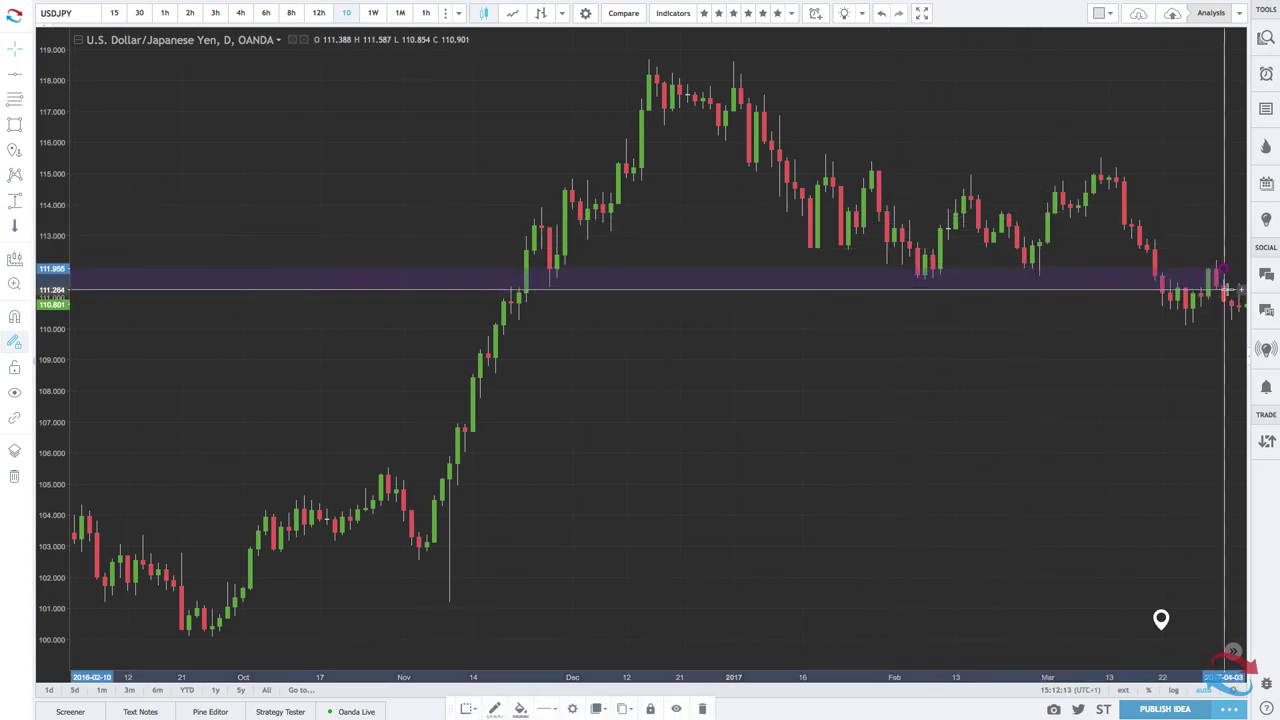
pyautogui.hscroll(5, 1110, 287)
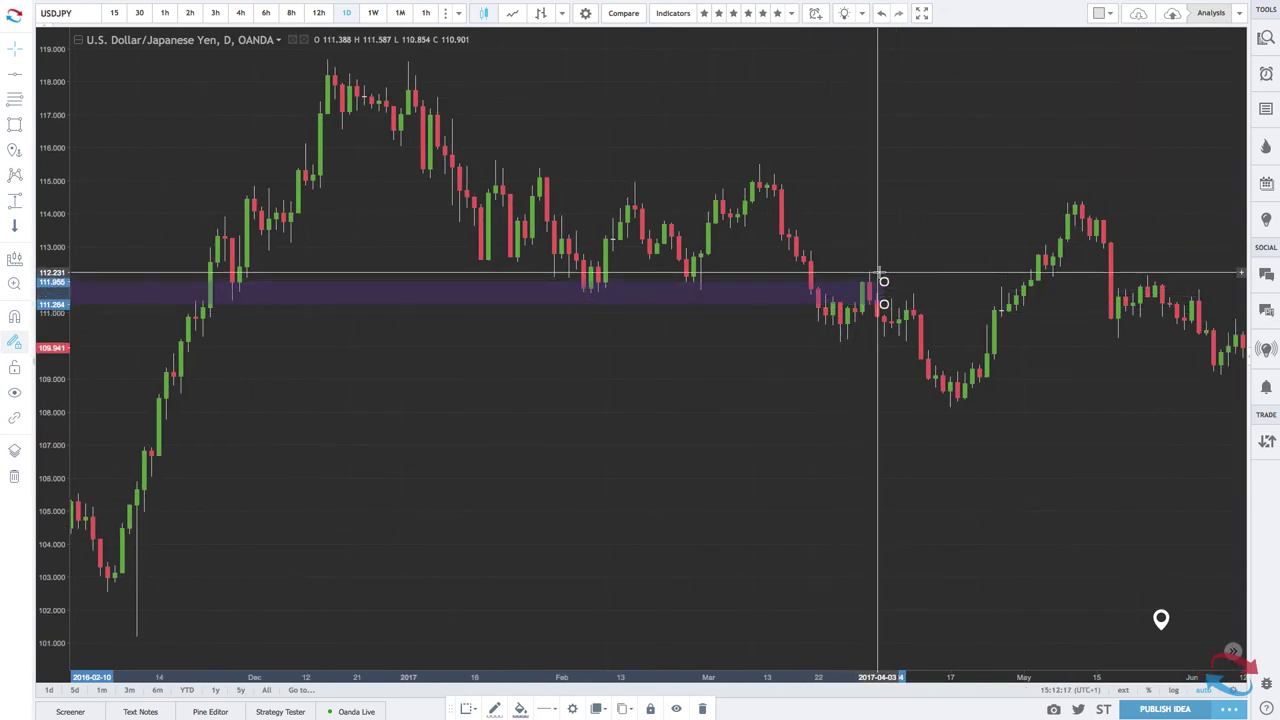
pyautogui.scroll(3, 877, 278)
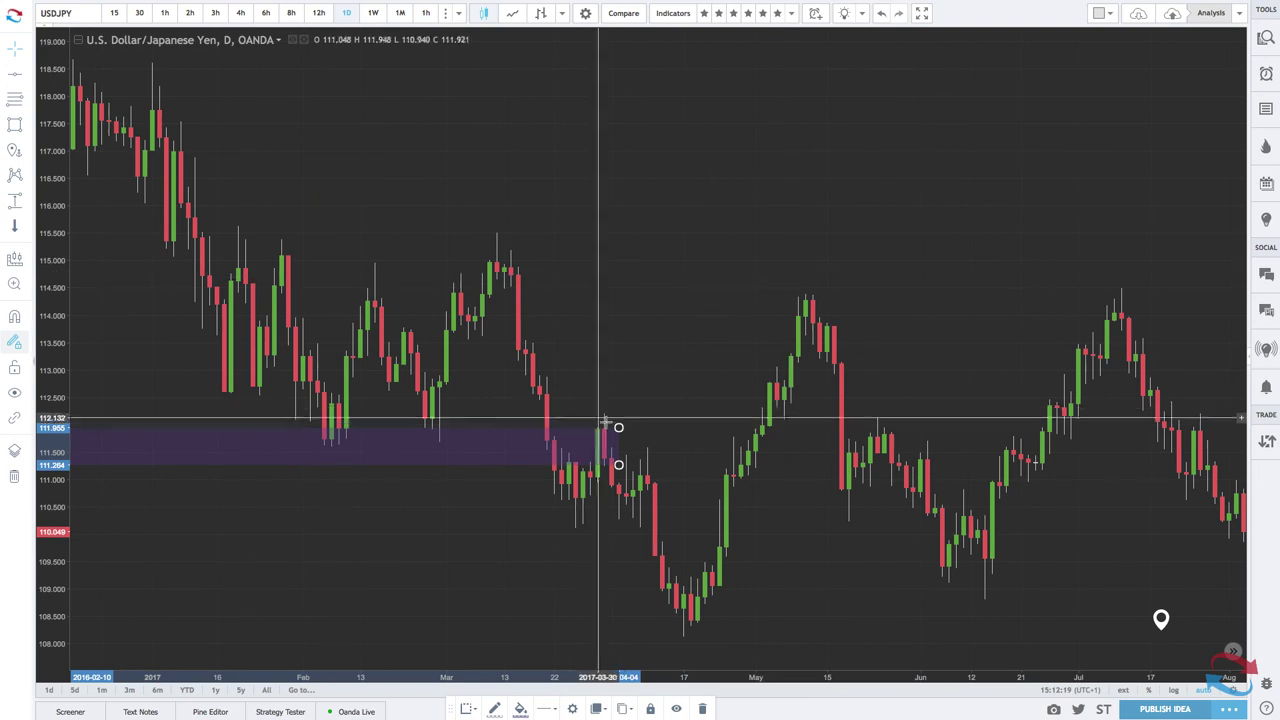
pyautogui.moveTo(619, 427); pyautogui.dragTo(958, 421)
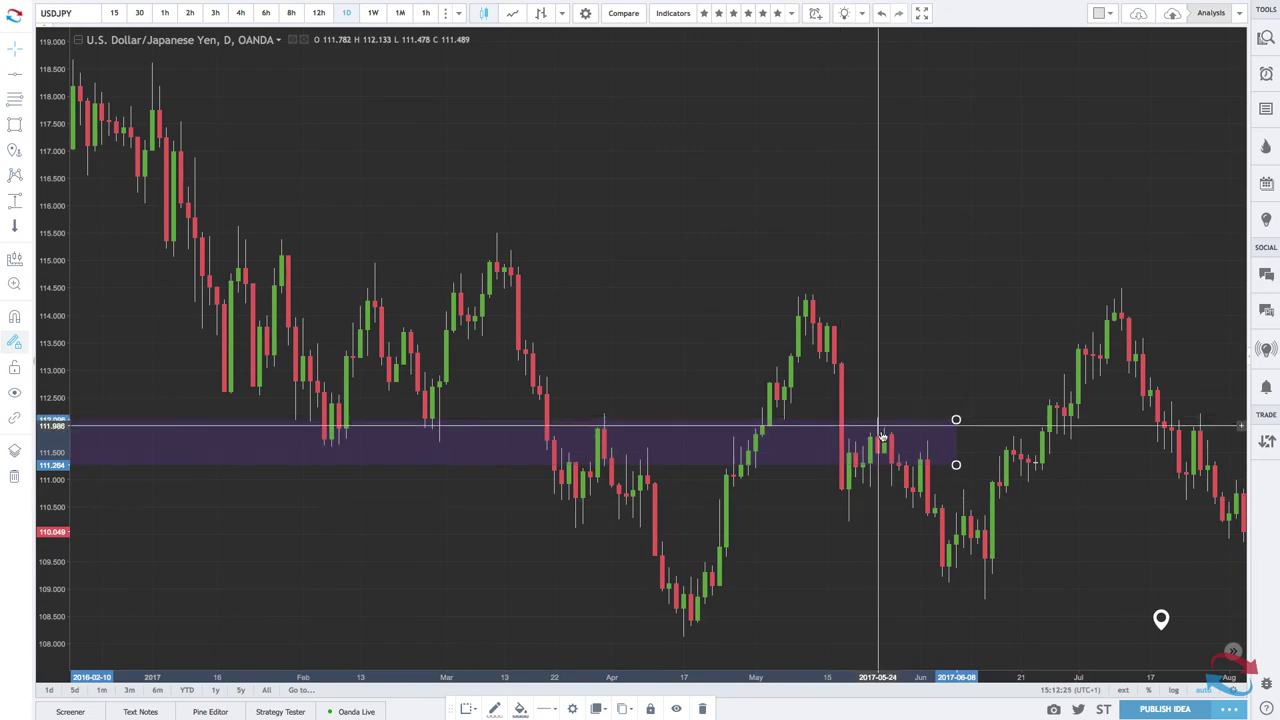
# - Scroll back to late 2014–2015 so the December 2014 high near 121.5 is visible
pyautogui.hscroll(5, 956, 511)
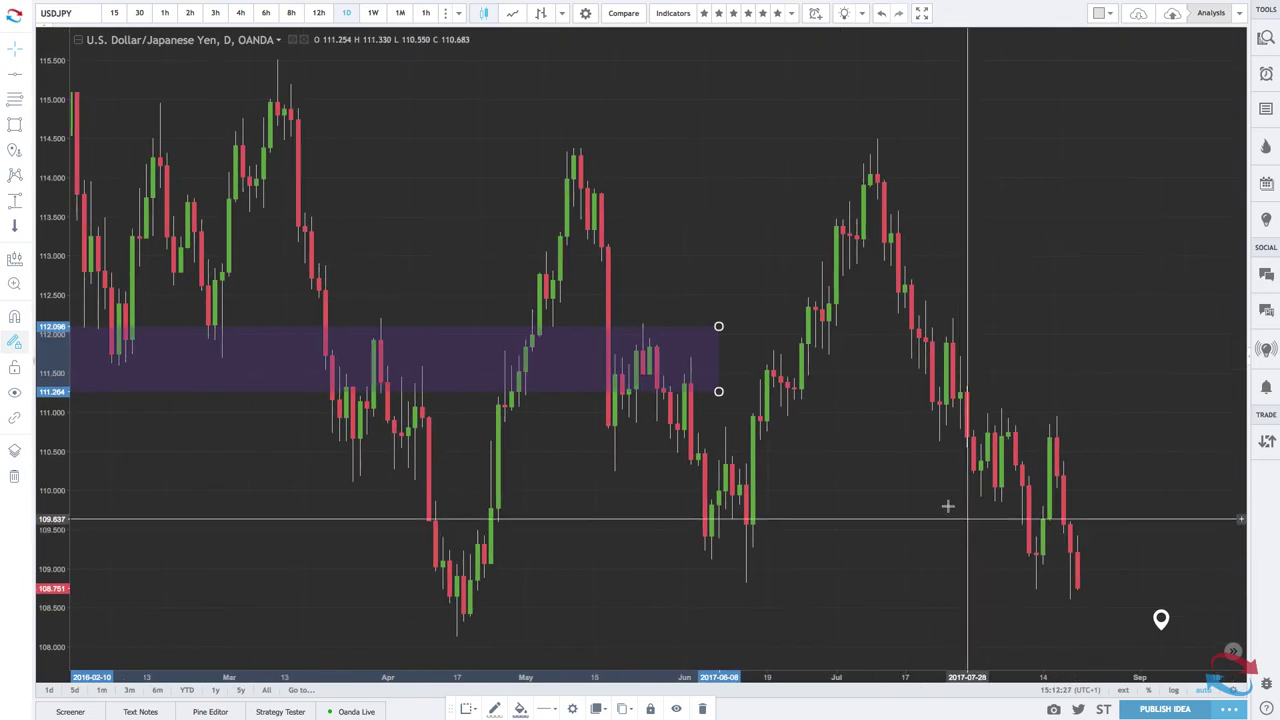
pyautogui.scroll(-10, 936, 497)
pyautogui.hscroll(-10, 936, 497)
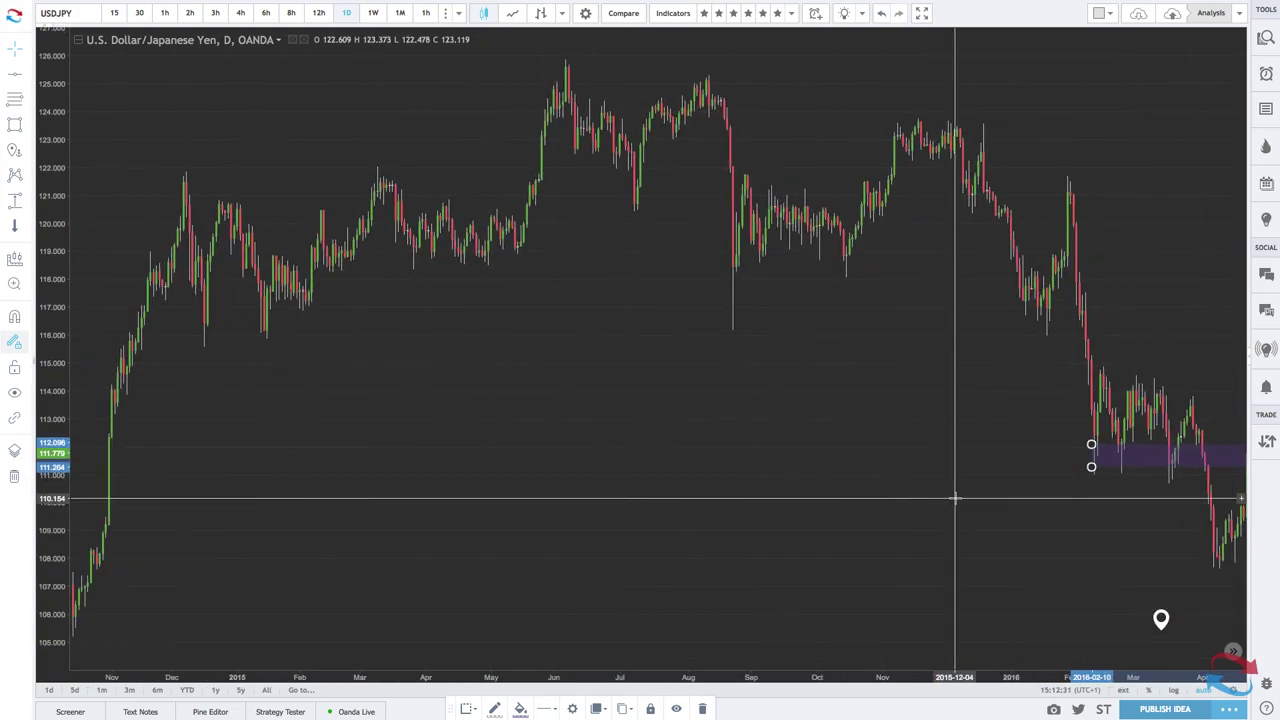
pyautogui.scroll(1, 914, 321)
pyautogui.hscroll(-5, 914, 321)
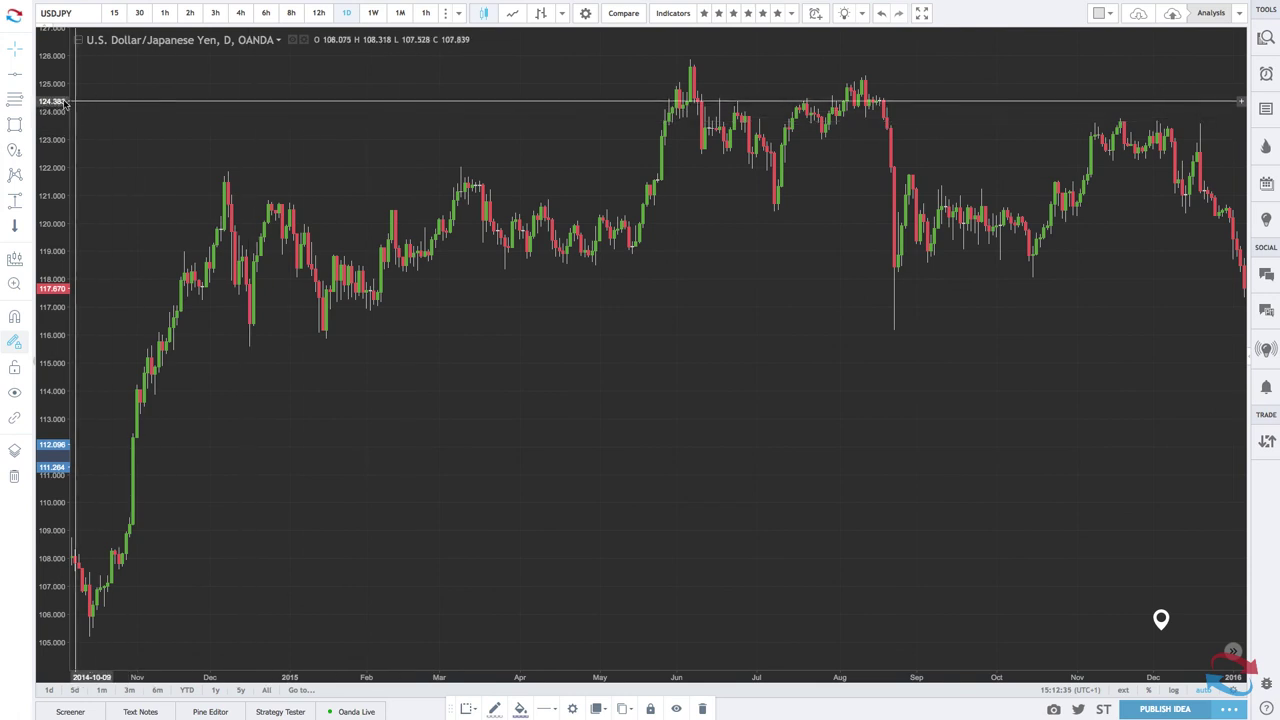
# - Draw a ~121.5–122.3 zone from the December 2014 peak to August 2015 and select its top line
pyautogui.click(220, 172)
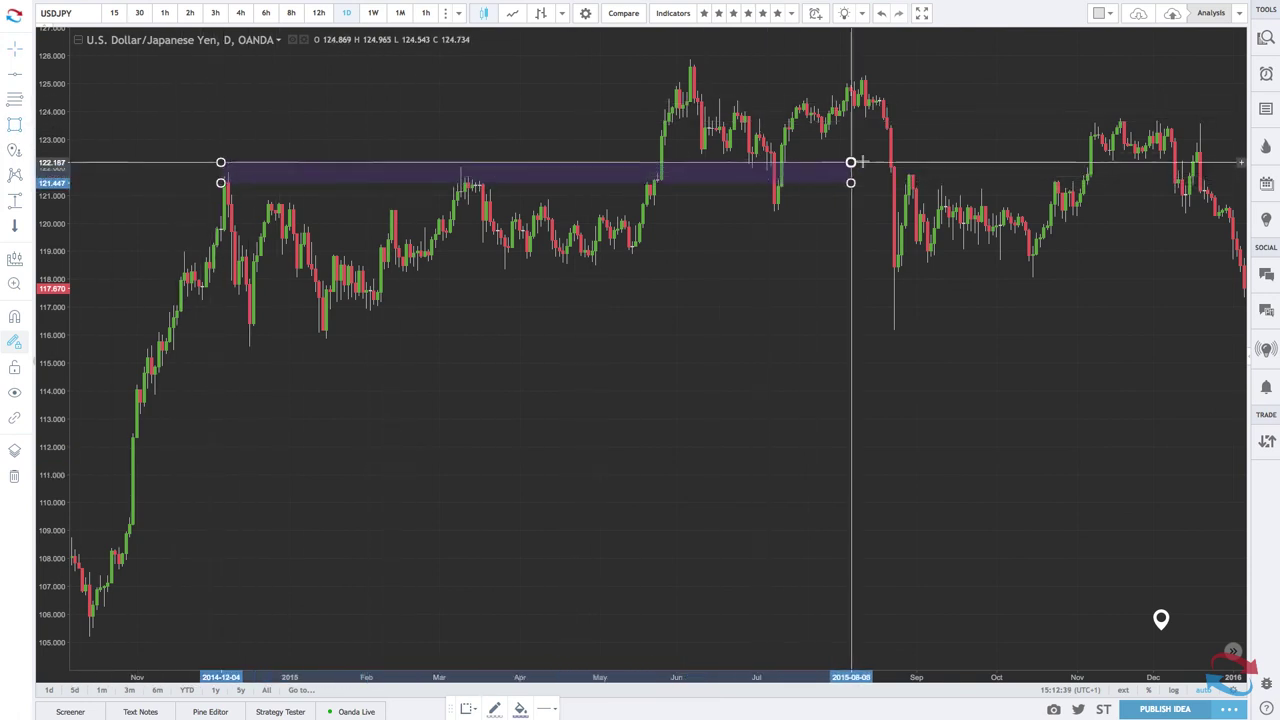
pyautogui.click(983, 165)
pyautogui.scroll(5, 416, 152)
pyautogui.scroll(-1, 416, 152)
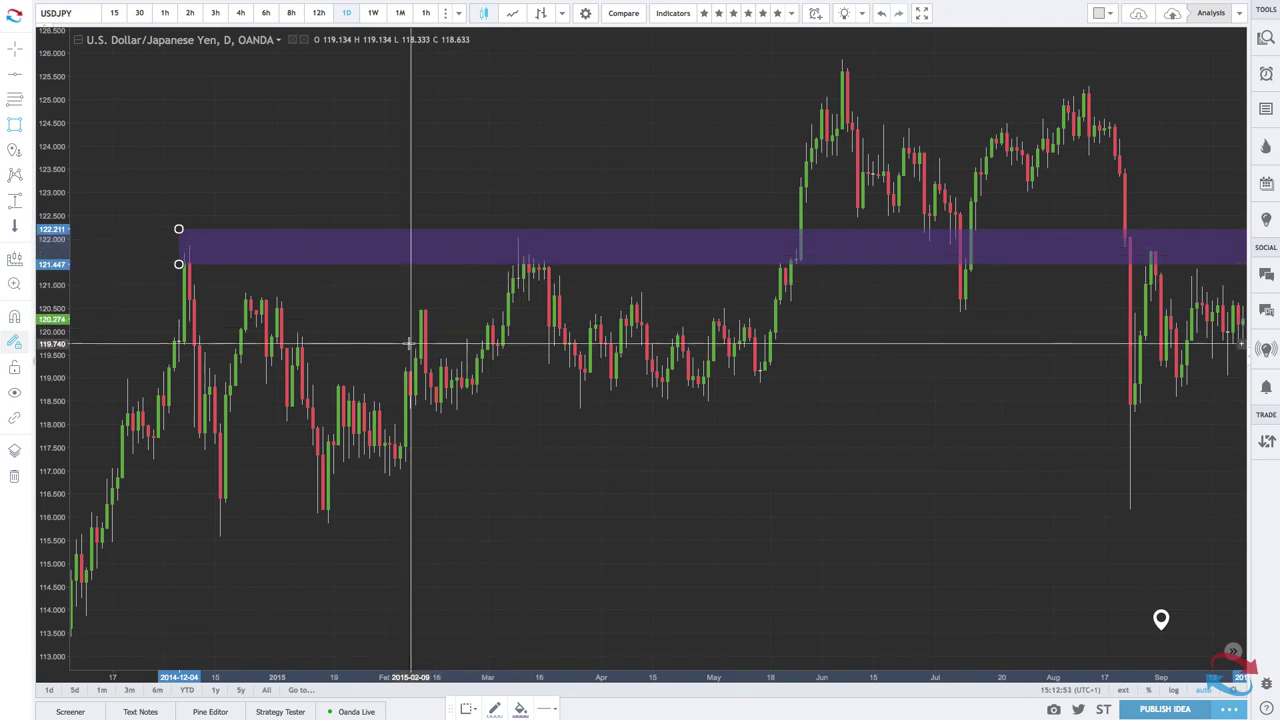
pyautogui.scroll(-8, 391, 334)
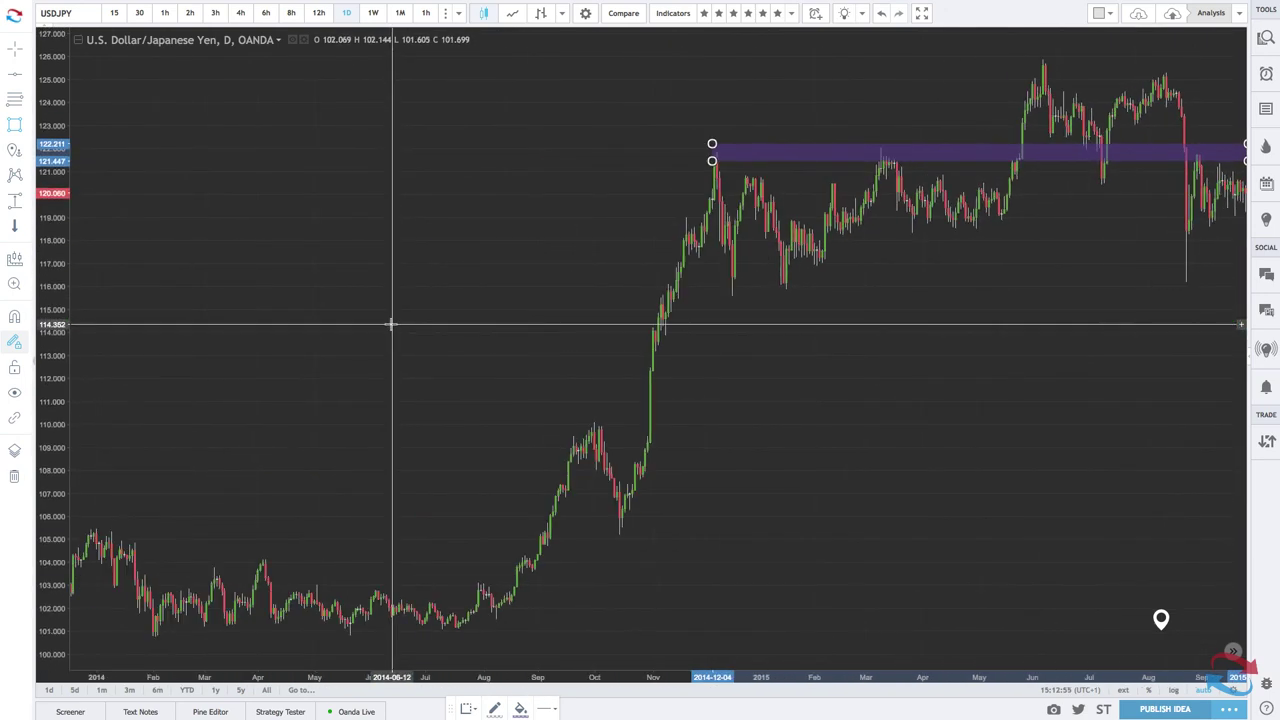
pyautogui.scroll(5, 244, 213)
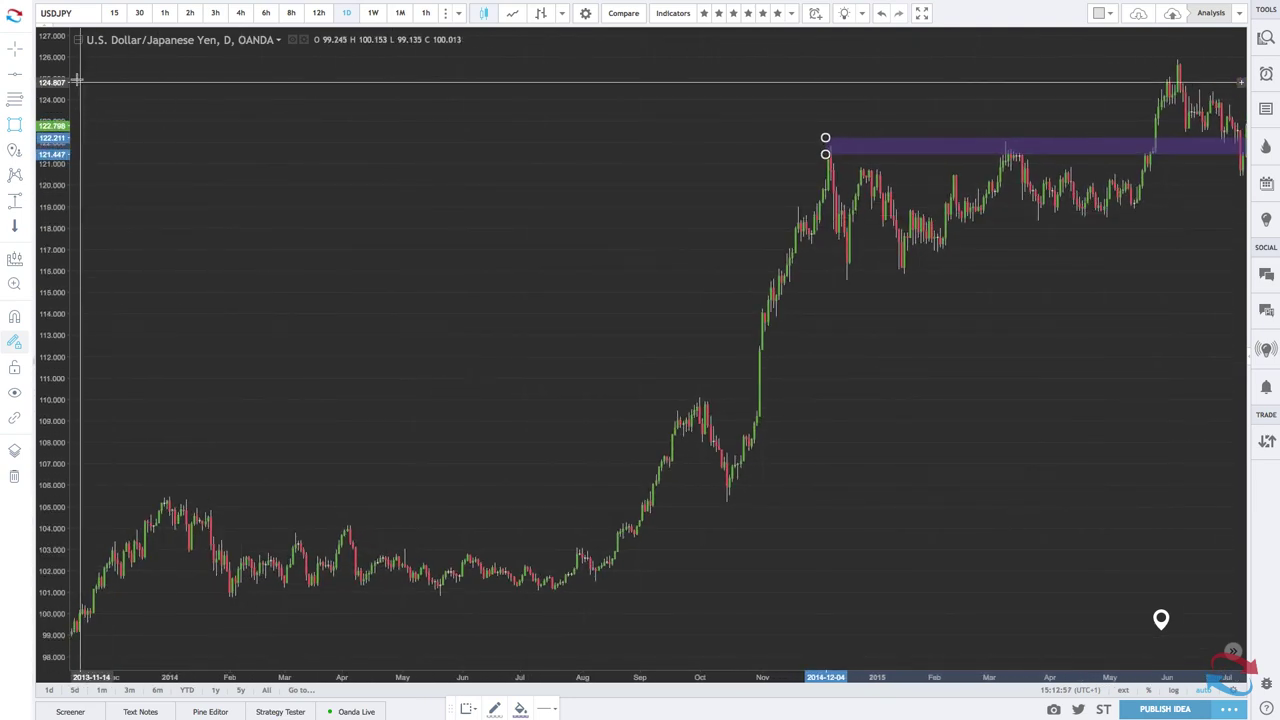
pyautogui.click(943, 146)
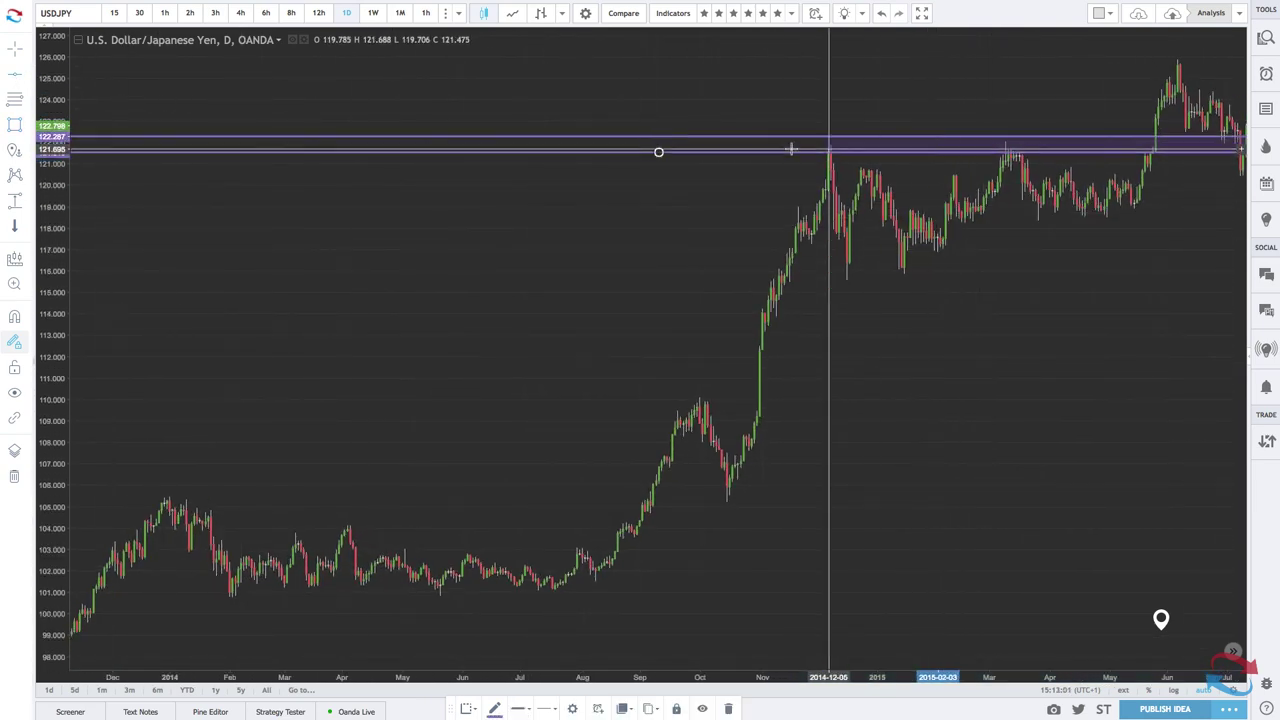
pyautogui.hscroll(-10, 791, 148)
pyautogui.hscroll(-15, 791, 148)
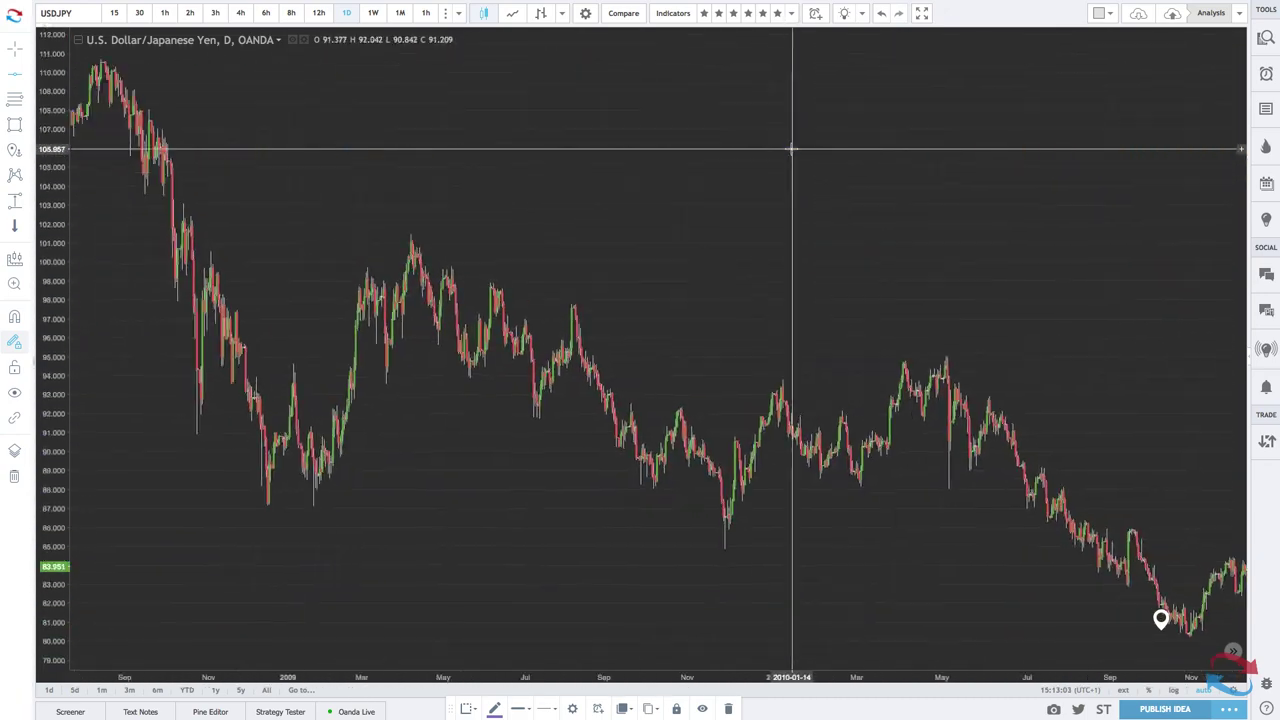
# - Compare the 2007 highs with the 121.5–122.3 zone, then return to October 2014–April 2015
pyautogui.scroll(6, 791, 148)
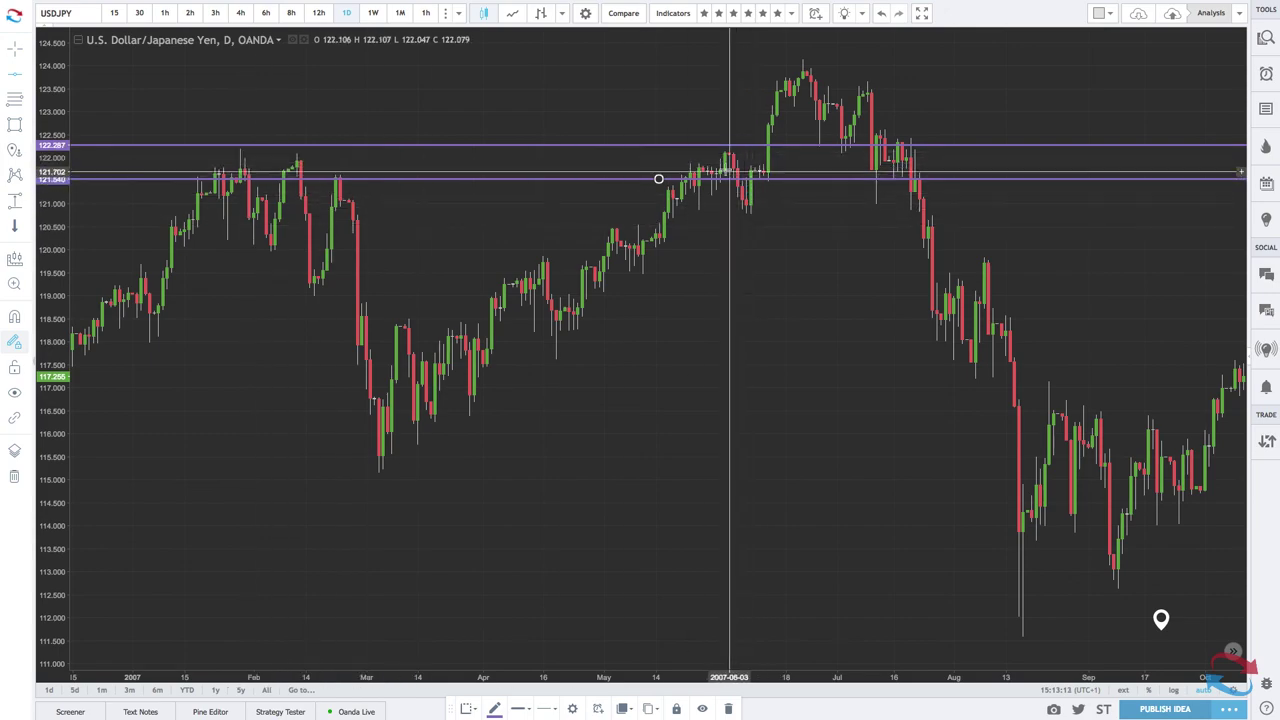
pyautogui.hscroll(20, 943, 257)
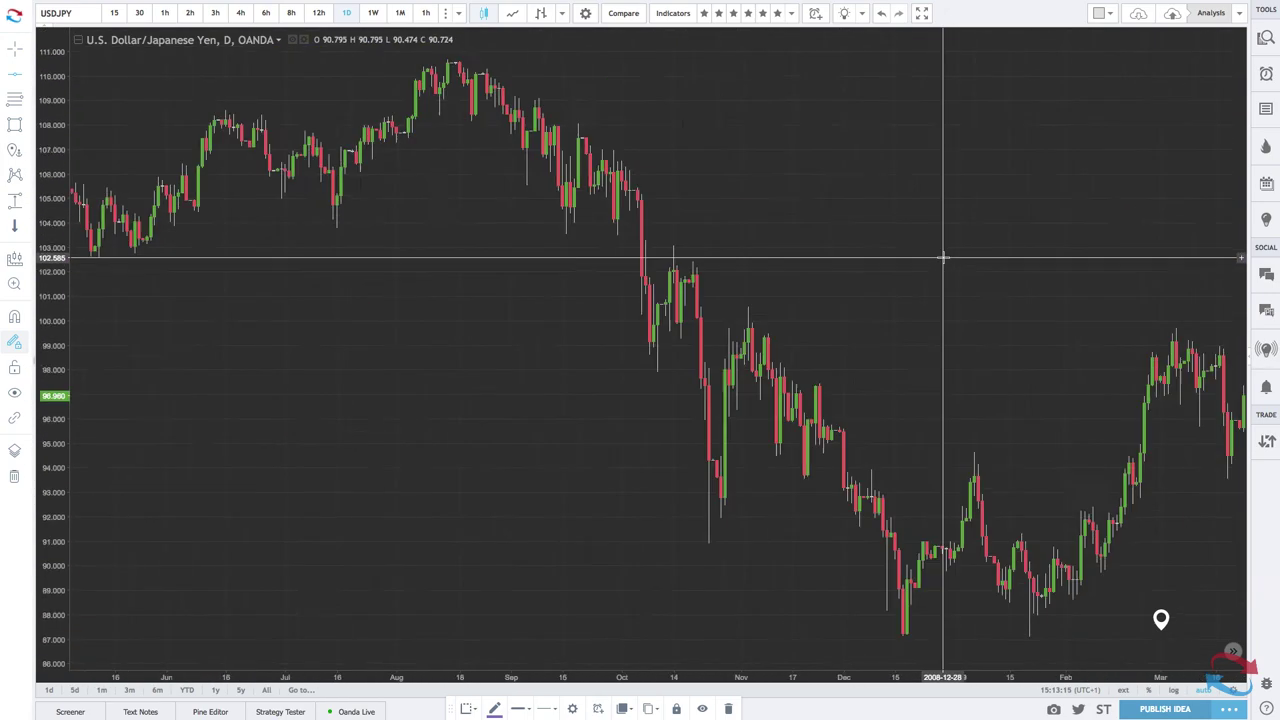
pyautogui.hscroll(20, 943, 257)
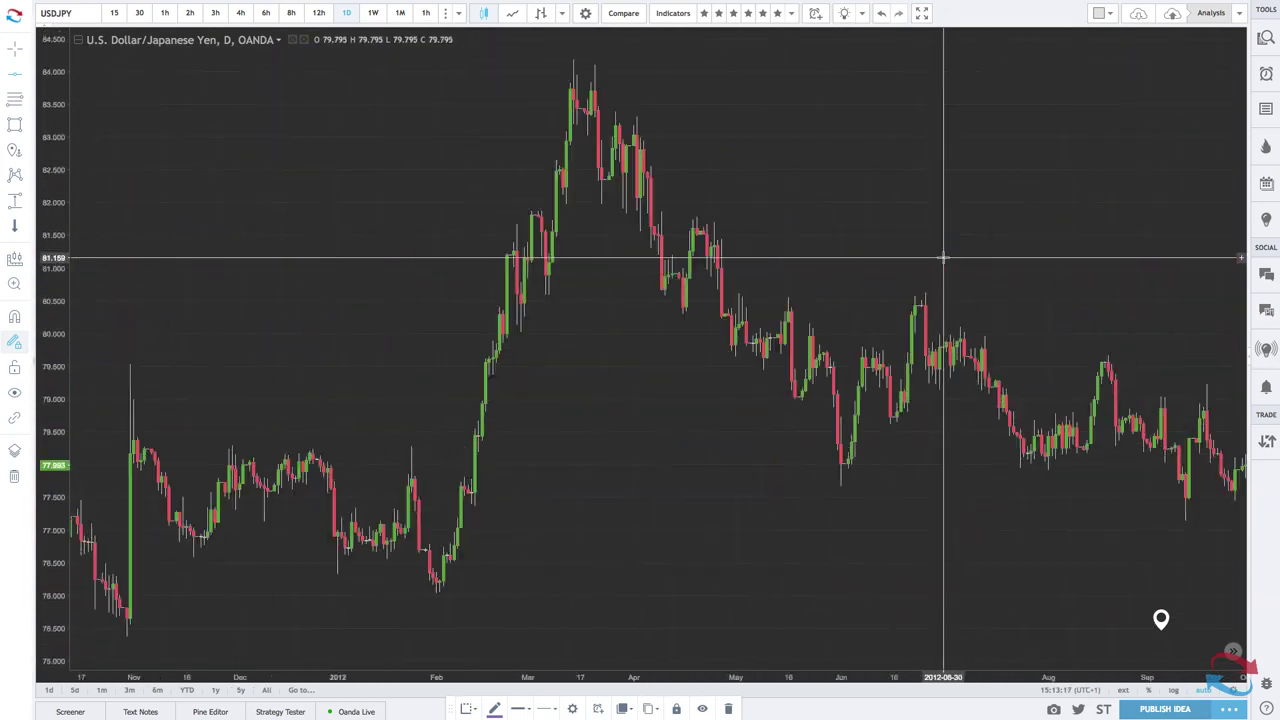
pyautogui.hscroll(20, 943, 257)
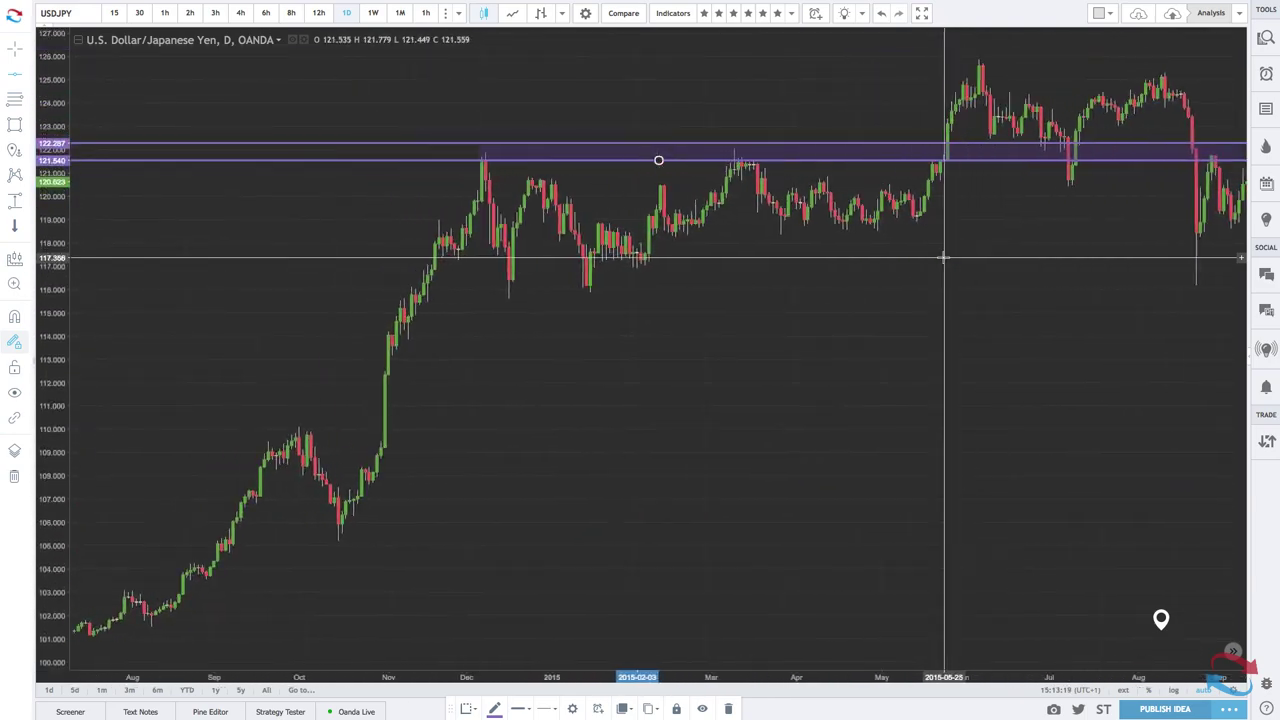
pyautogui.hscroll(-15, 943, 257)
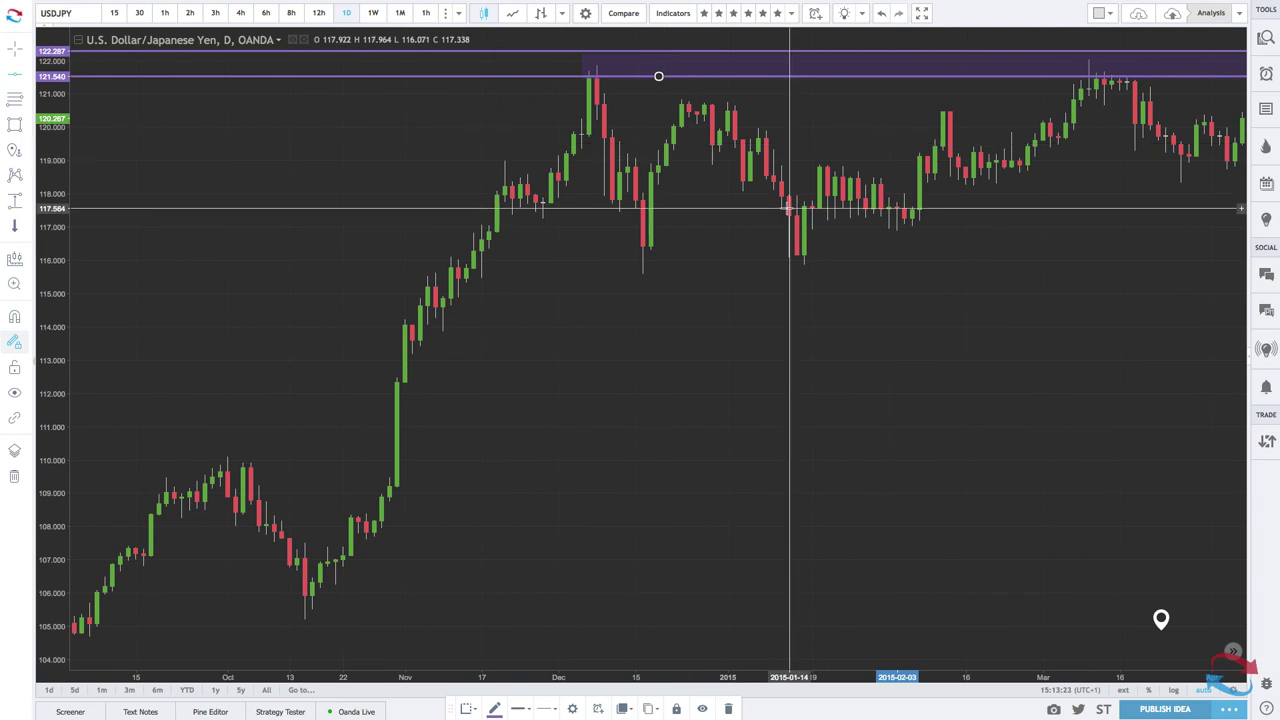
# - Adjust the zone's top edge and settle it at about 121.54–122.29
pyautogui.click(659, 77)
pyautogui.moveTo(613, 83); pyautogui.dragTo(593, 50)
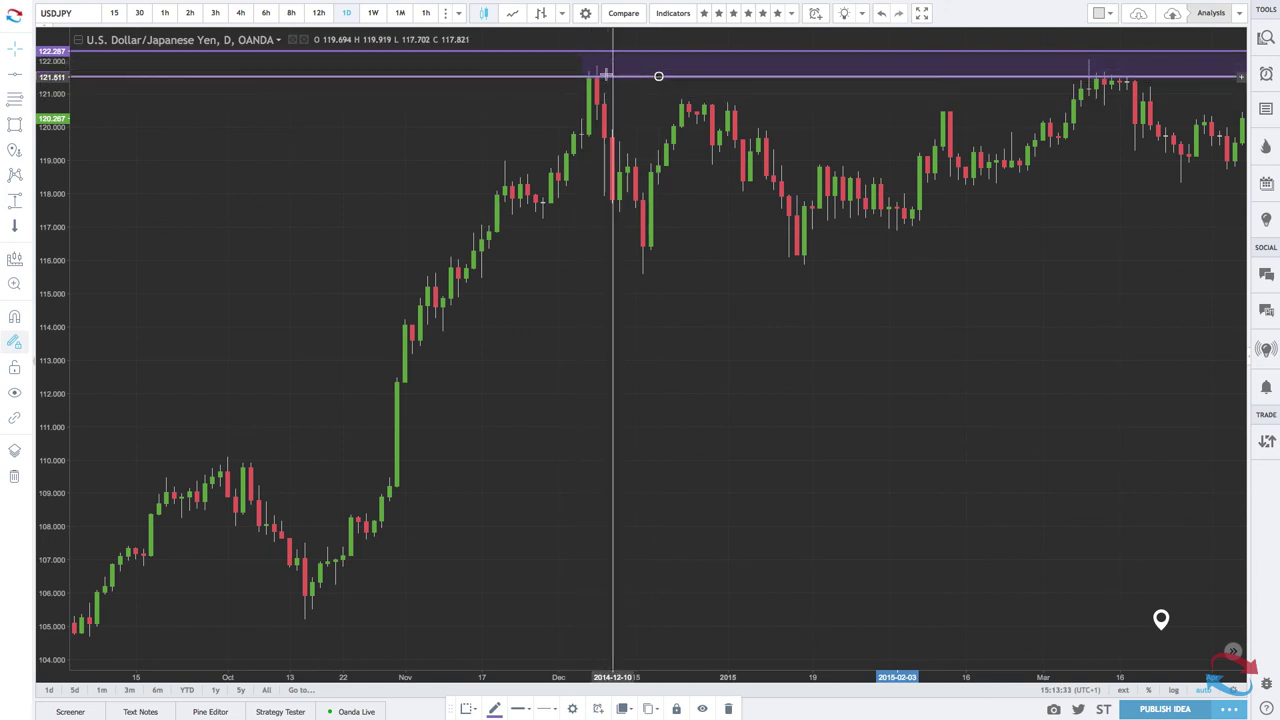
pyautogui.scroll(1, 597, 63)
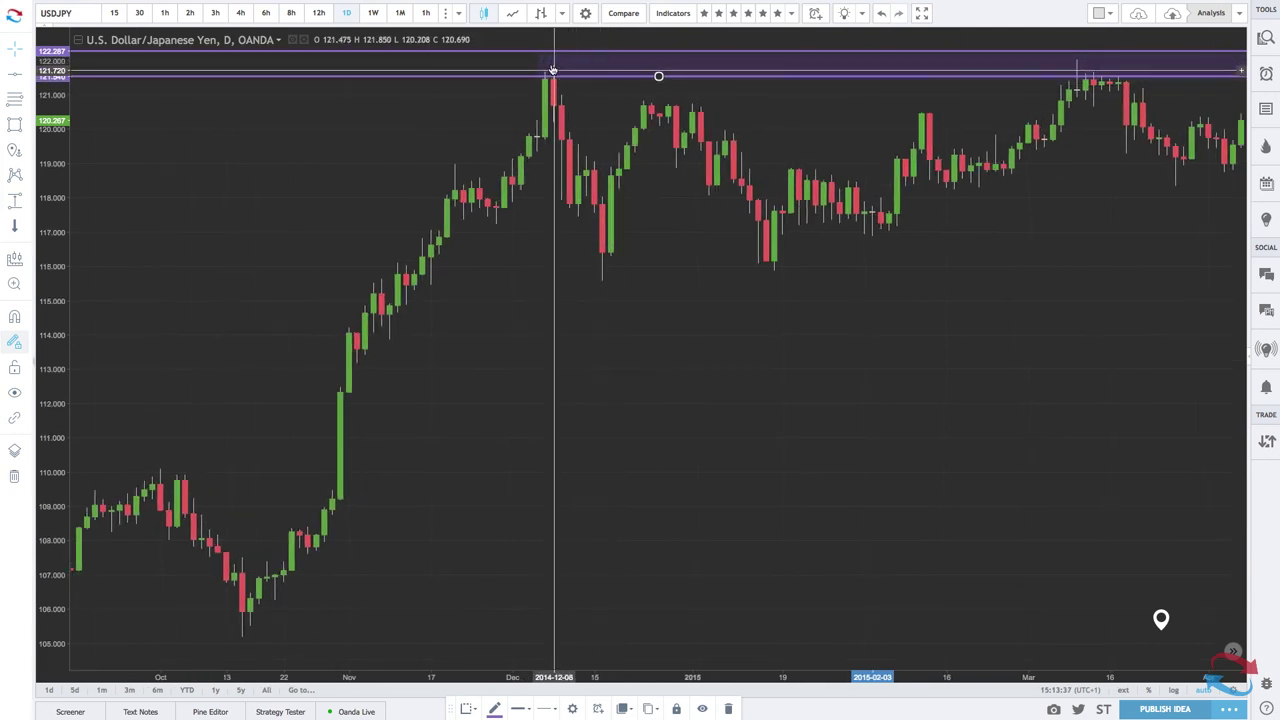
pyautogui.scroll(3, 812, 136)
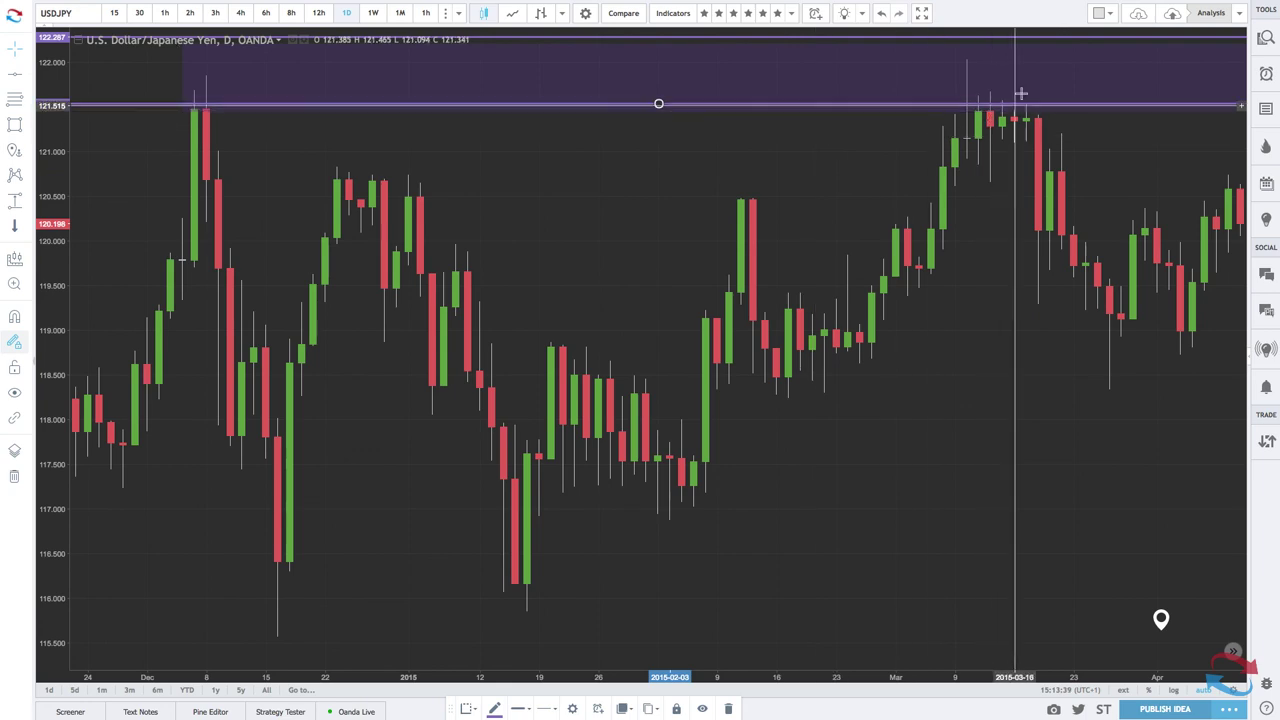
pyautogui.scroll(-5, 960, 100)
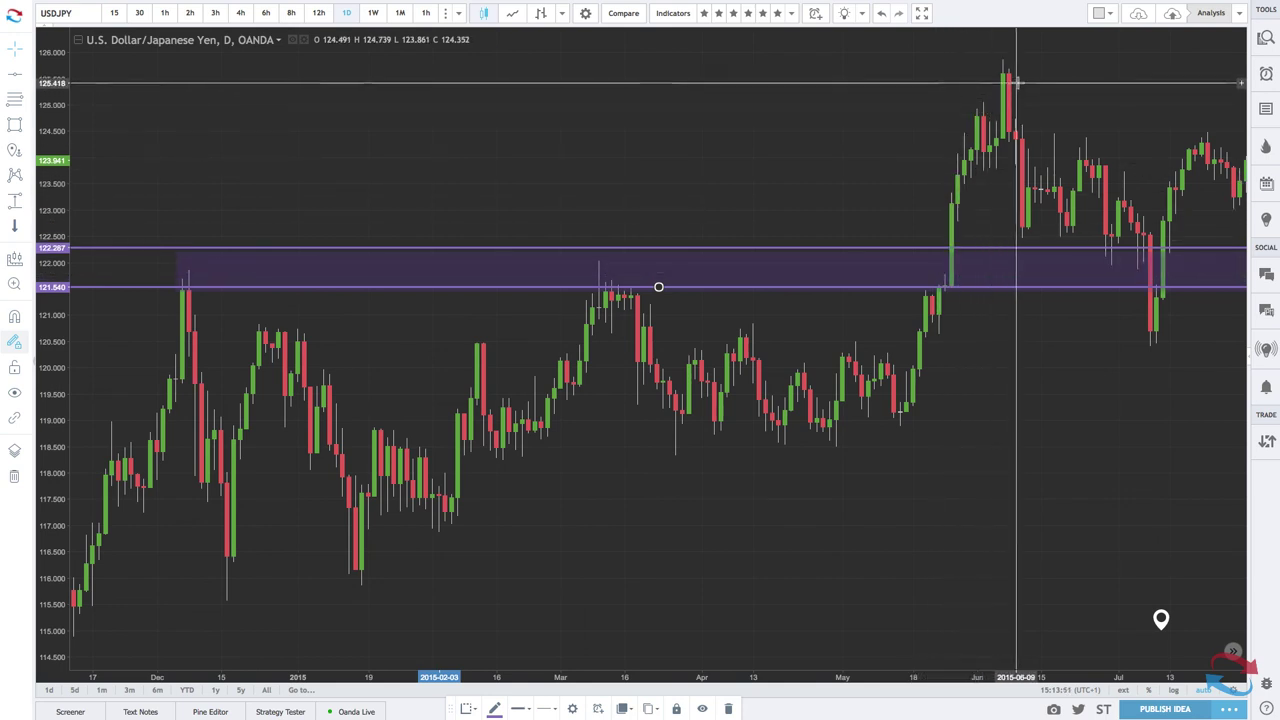
pyautogui.moveTo(1020, 252); pyautogui.dragTo(1026, 252)
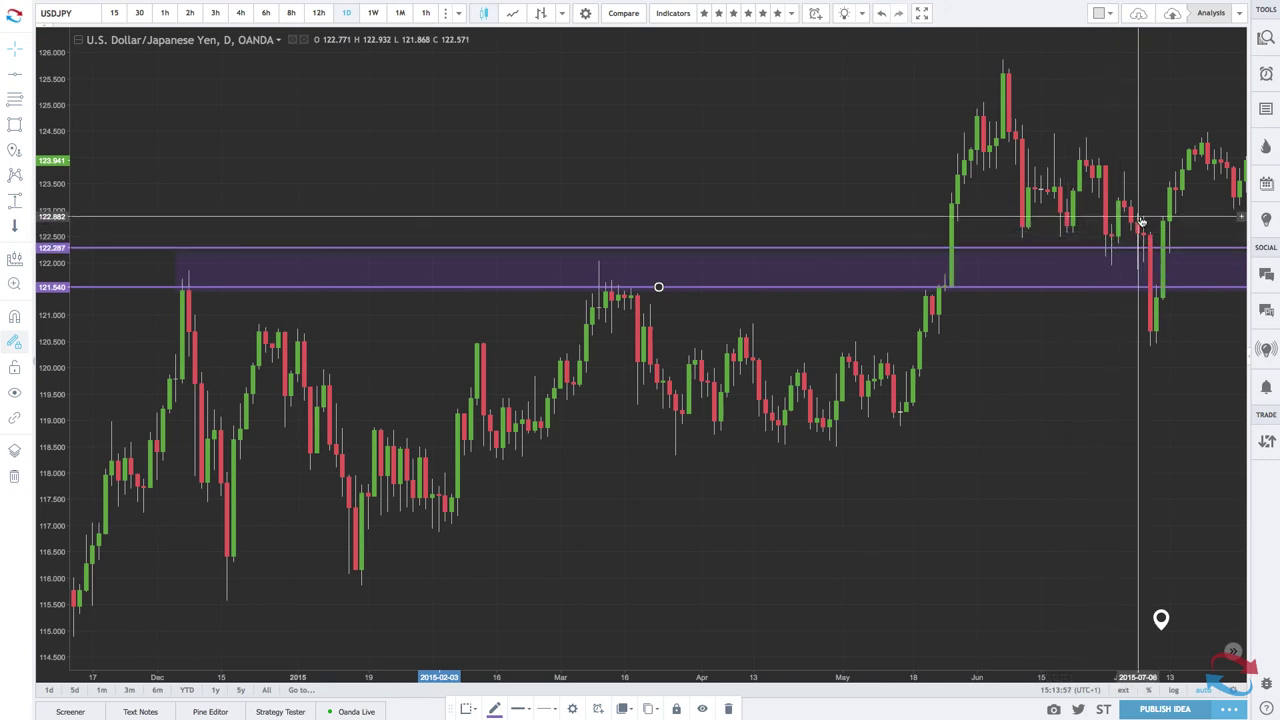
# - Follow the zone's retests forward through 2015 to the April–August 2017 candles
pyautogui.hscroll(5, 1156, 330)
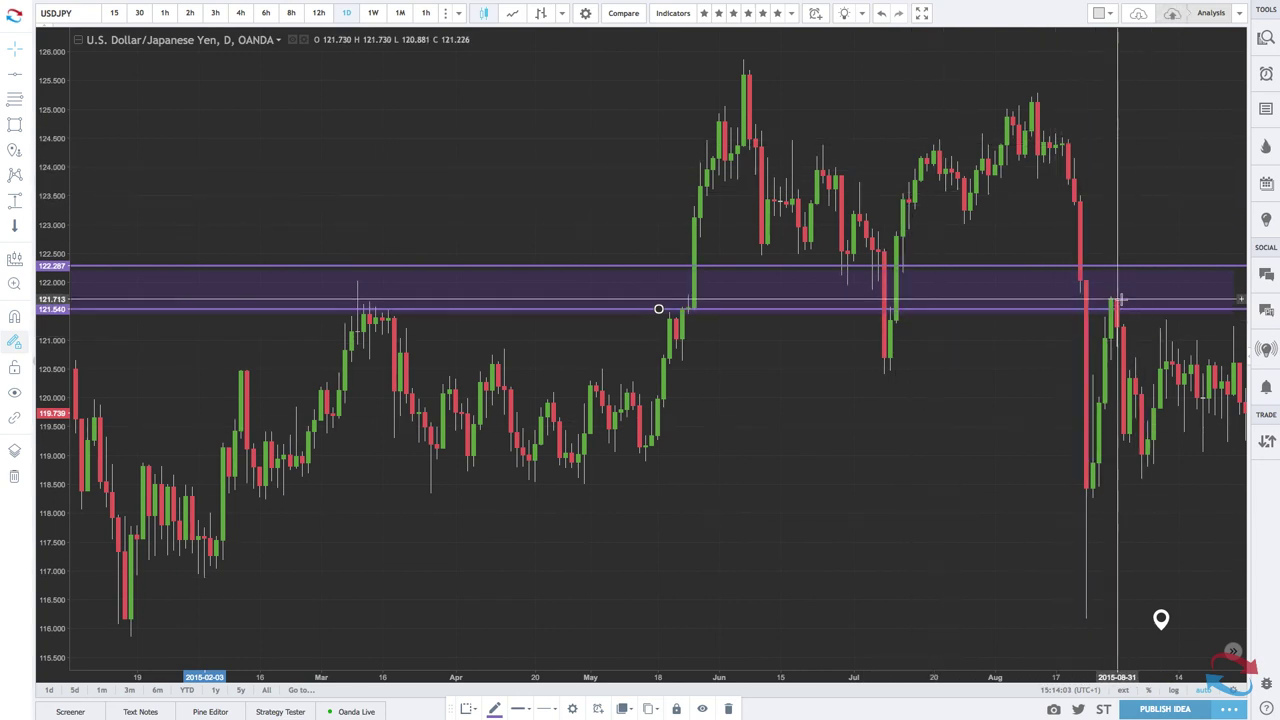
pyautogui.hscroll(6, 1106, 293)
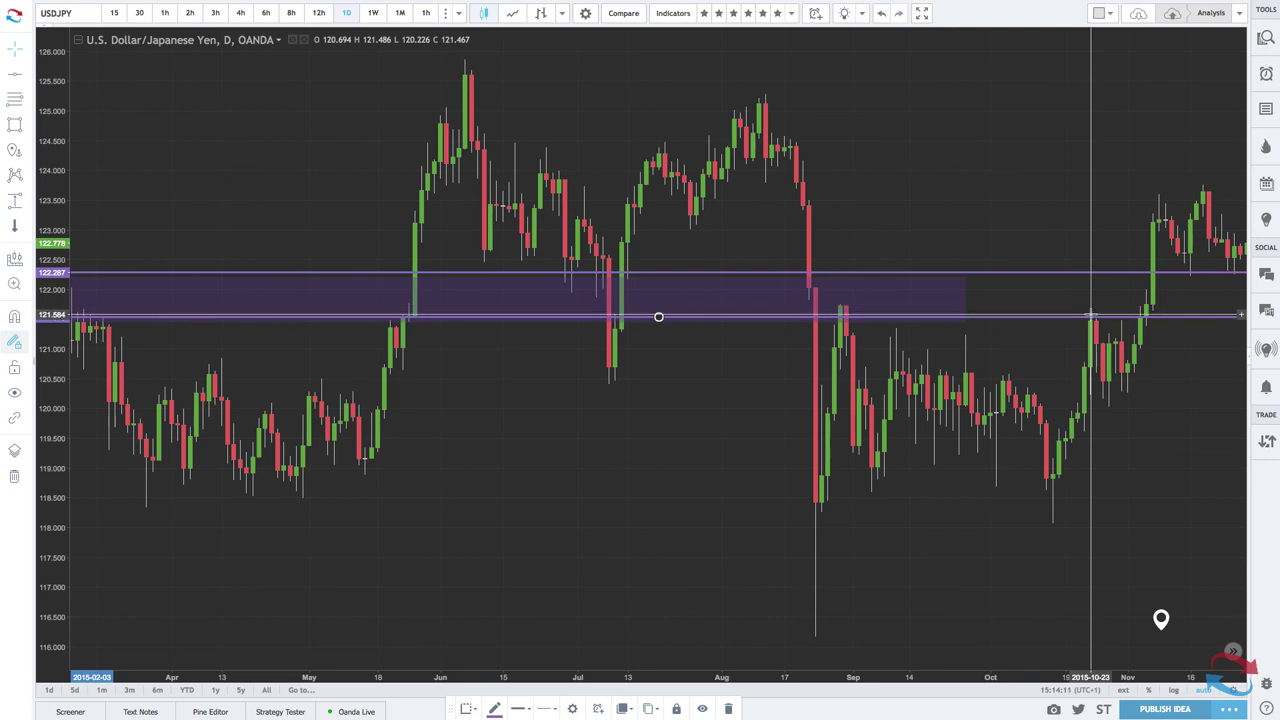
pyautogui.hscroll(3, 1088, 315)
pyautogui.hscroll(2, 1090, 315)
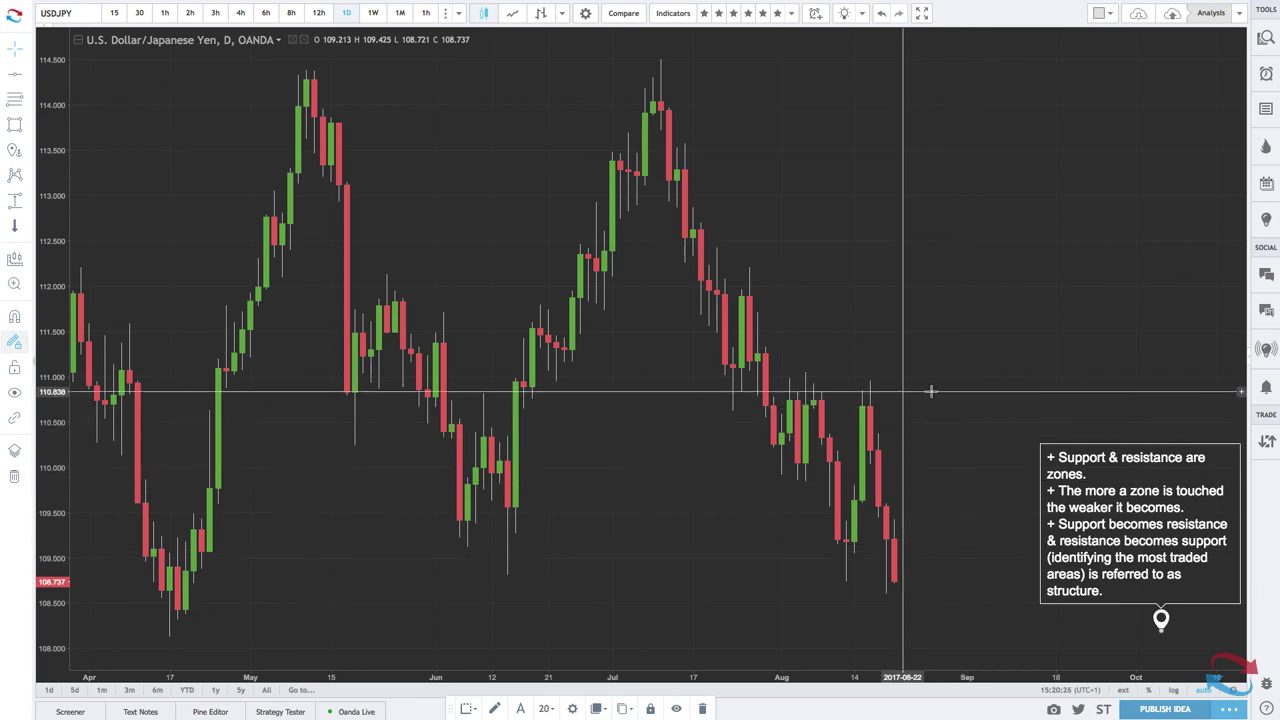
# - Show January to August 2017 with the three support-and-resistance rules note beside the latest candles
pyautogui.scroll(-3, 911, 355)
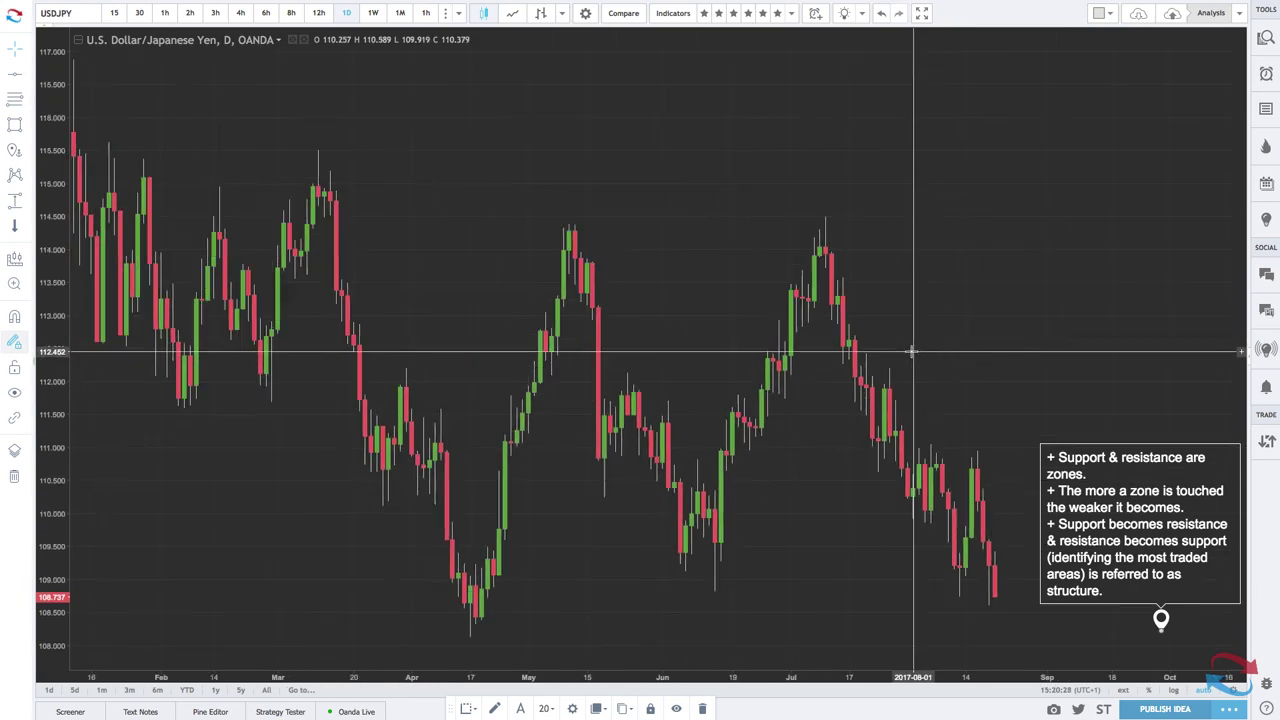
pyautogui.scroll(-2, 911, 352)
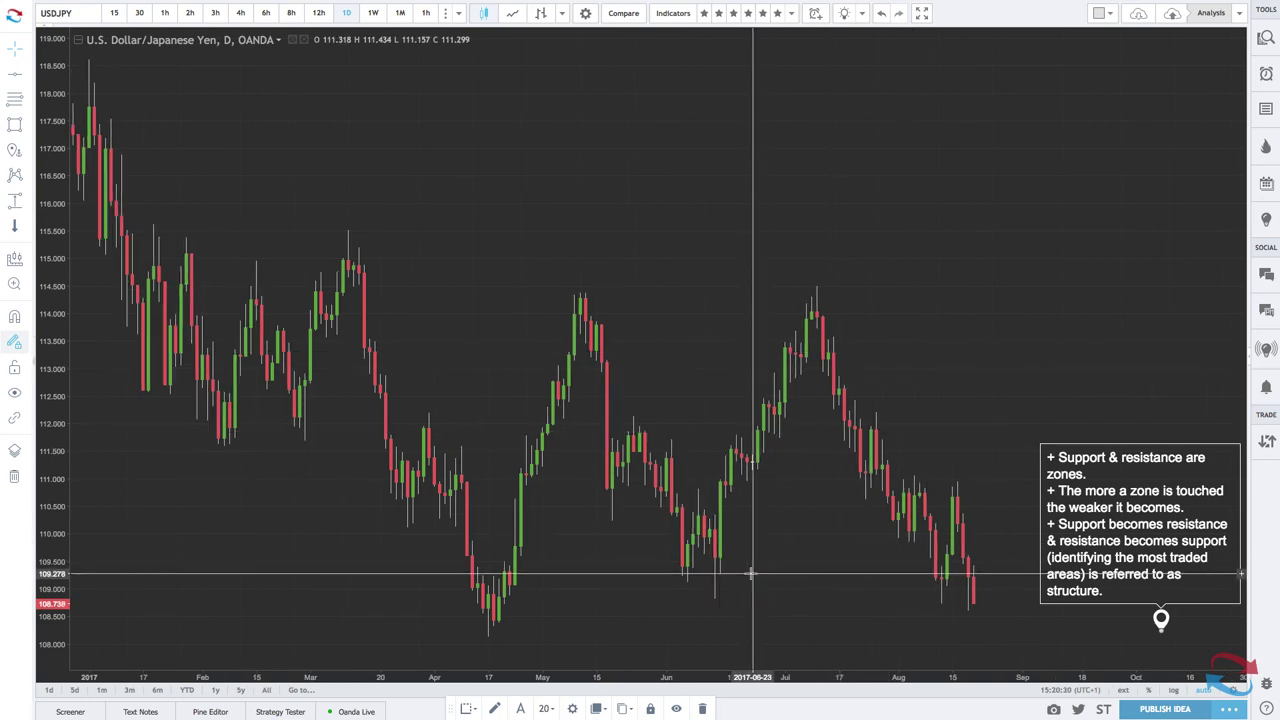
pyautogui.scroll(1, 752, 575)
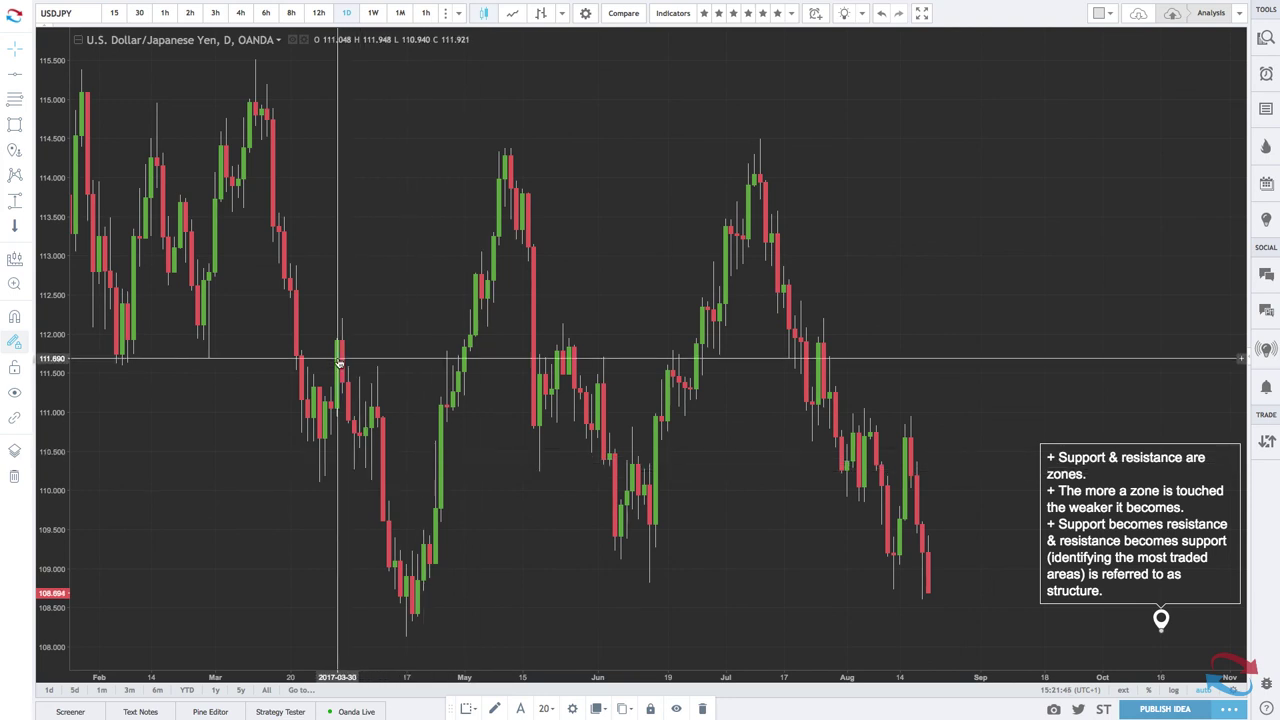
pyautogui.scroll(-2, 339, 362)
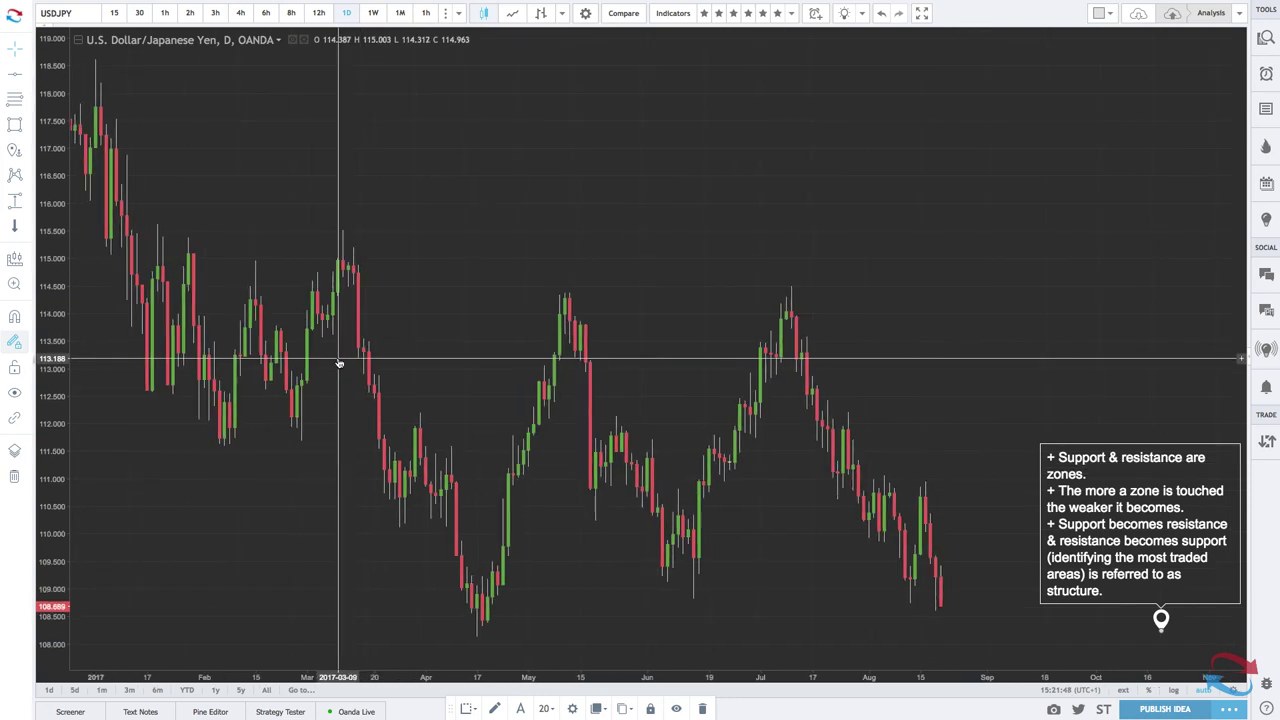